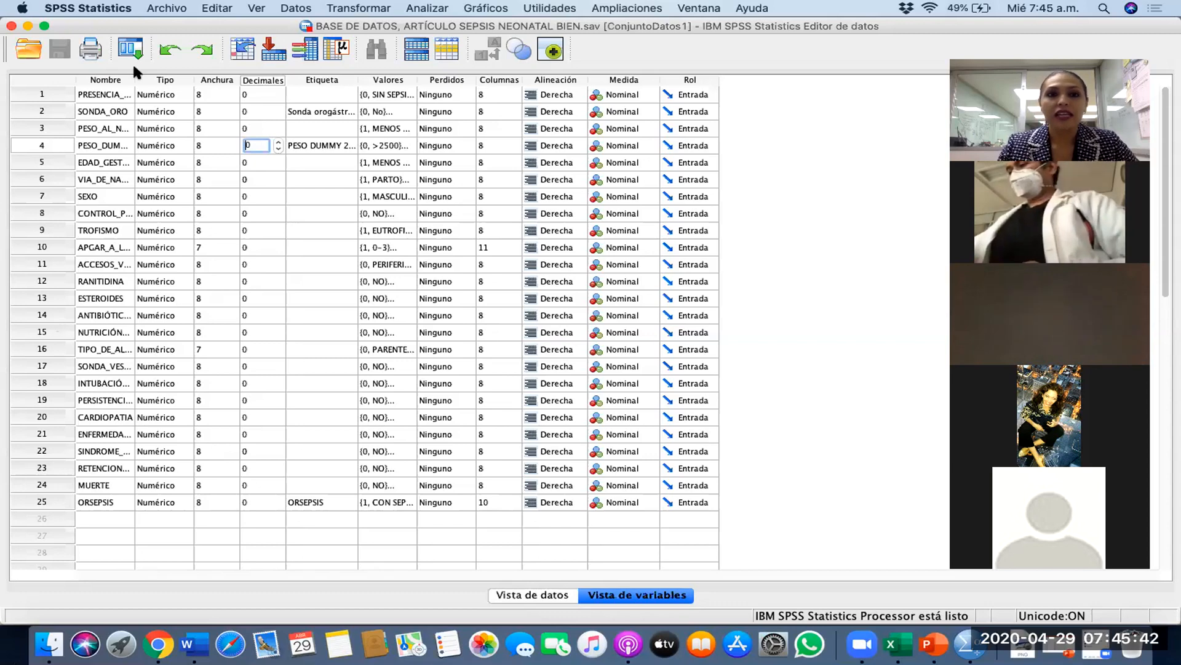
# - Set up a binary logistic regression with PRESENCIA_DE_SEPSIS as the dependent variable and ANTIBIÓTICOS as the covariate
pyautogui.click(409, 8)
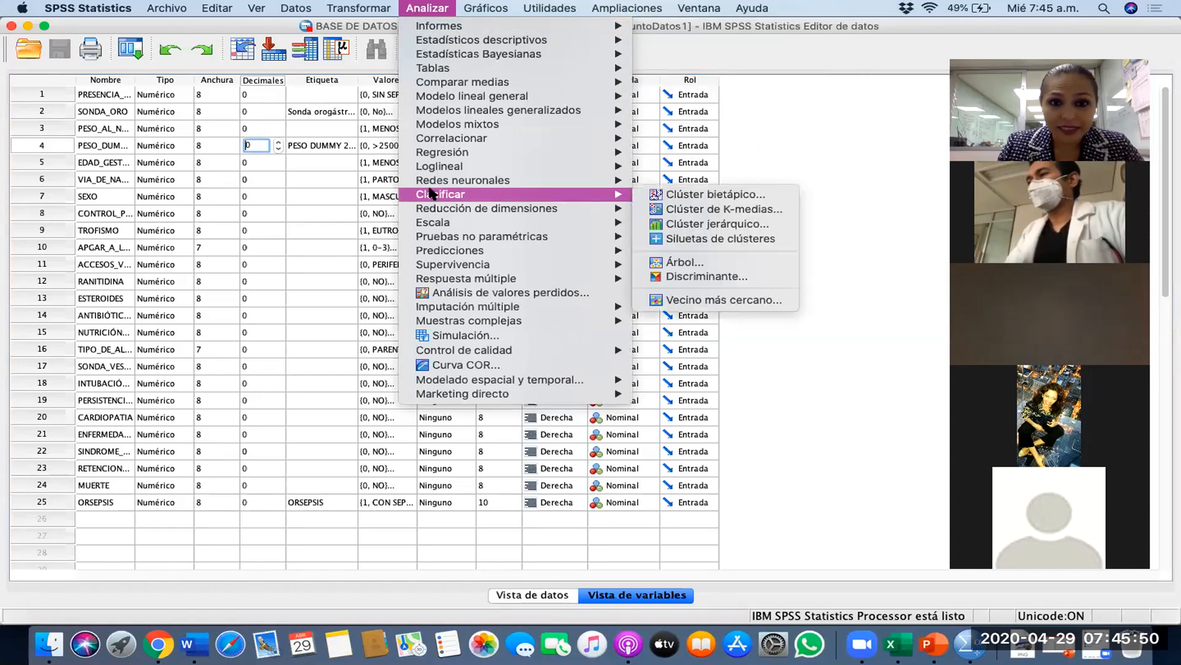
pyautogui.moveTo(456, 269)
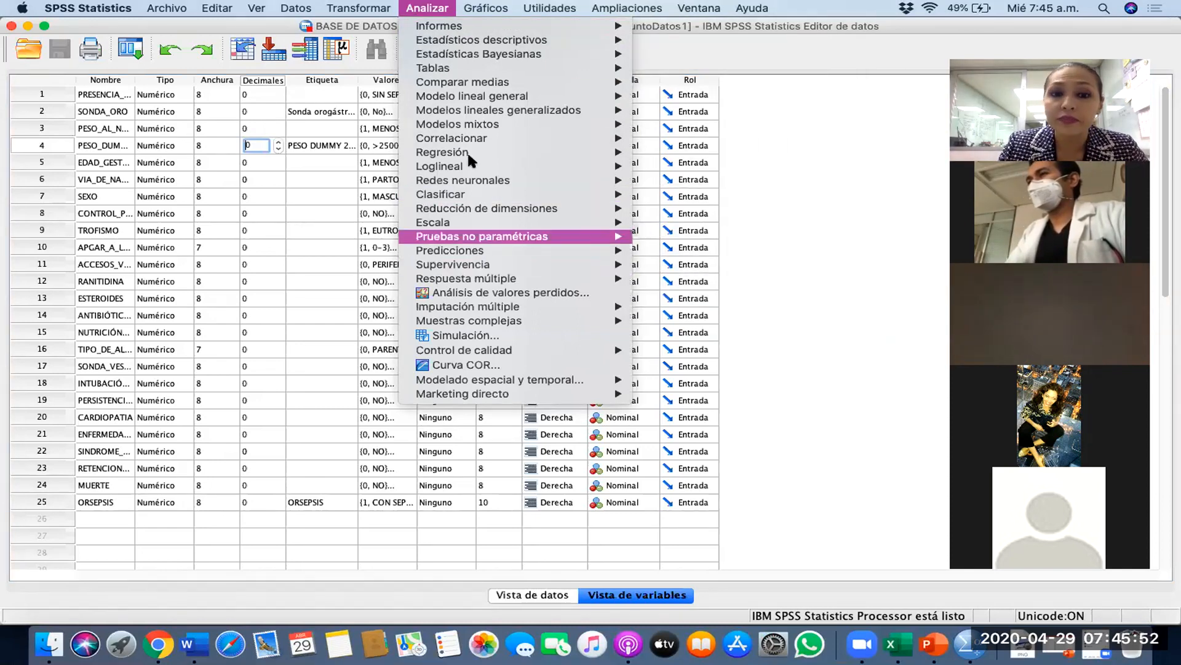
pyautogui.moveTo(475, 157)
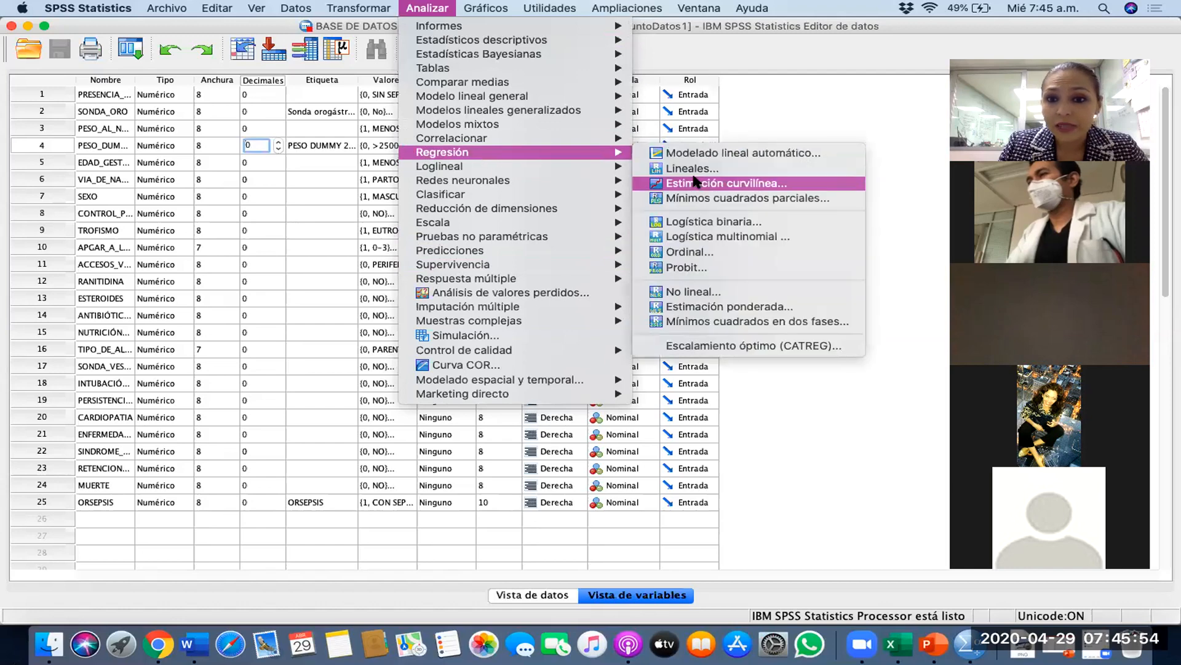
pyautogui.click(709, 220)
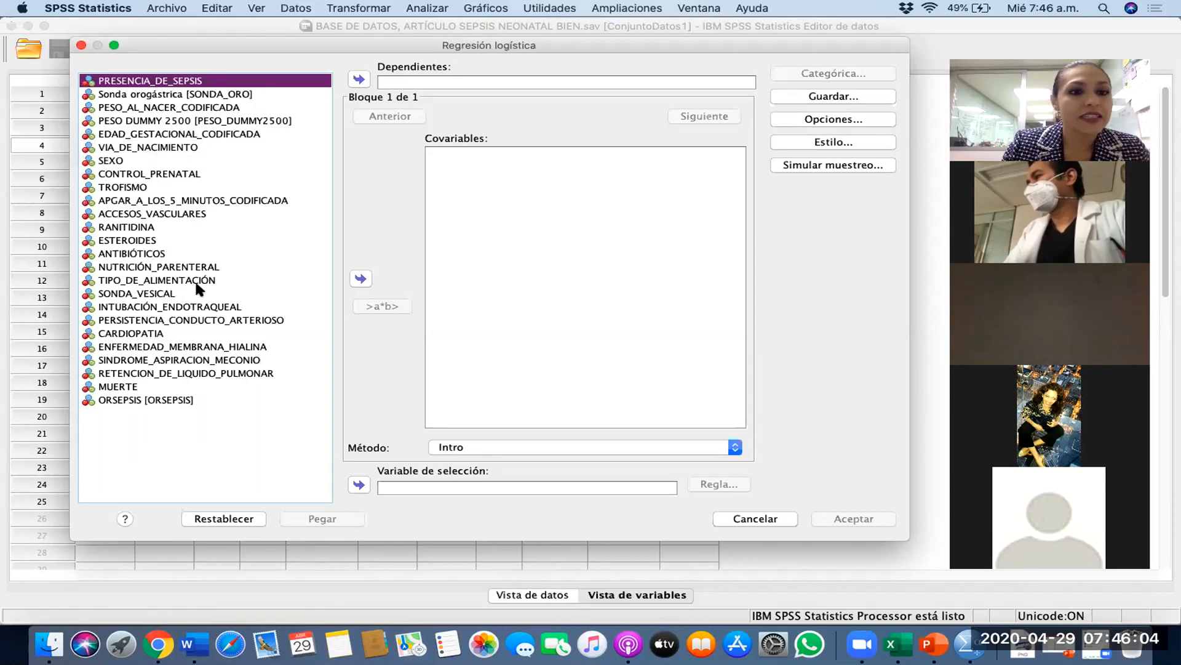
pyautogui.click(368, 77)
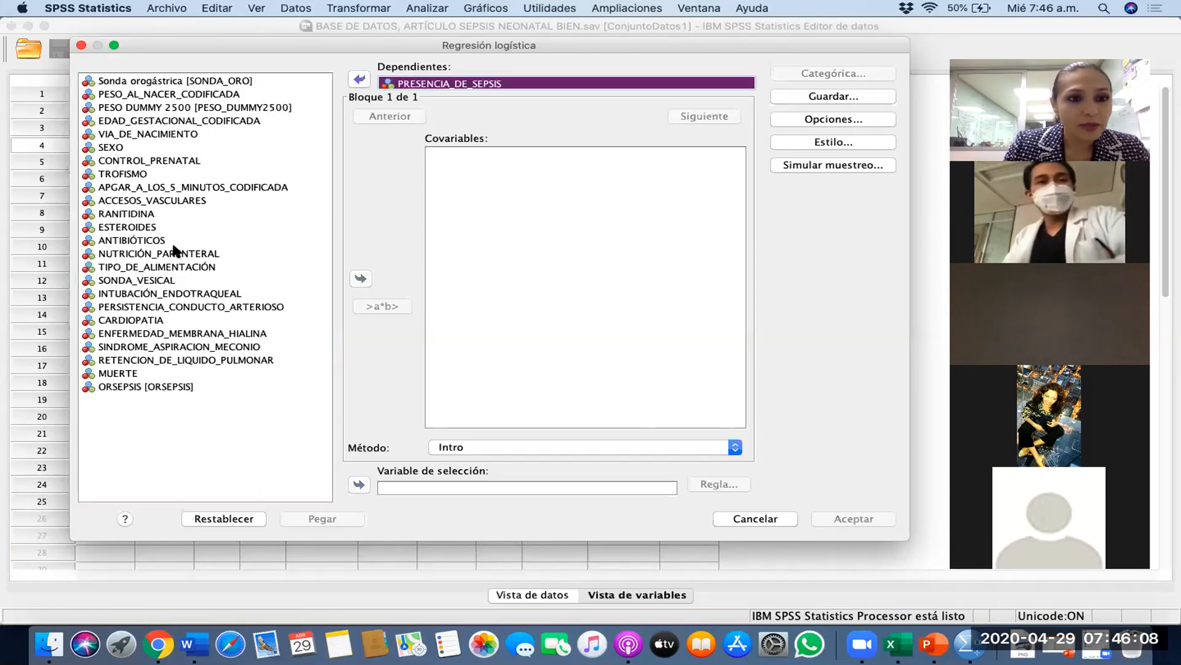
pyautogui.click(159, 240)
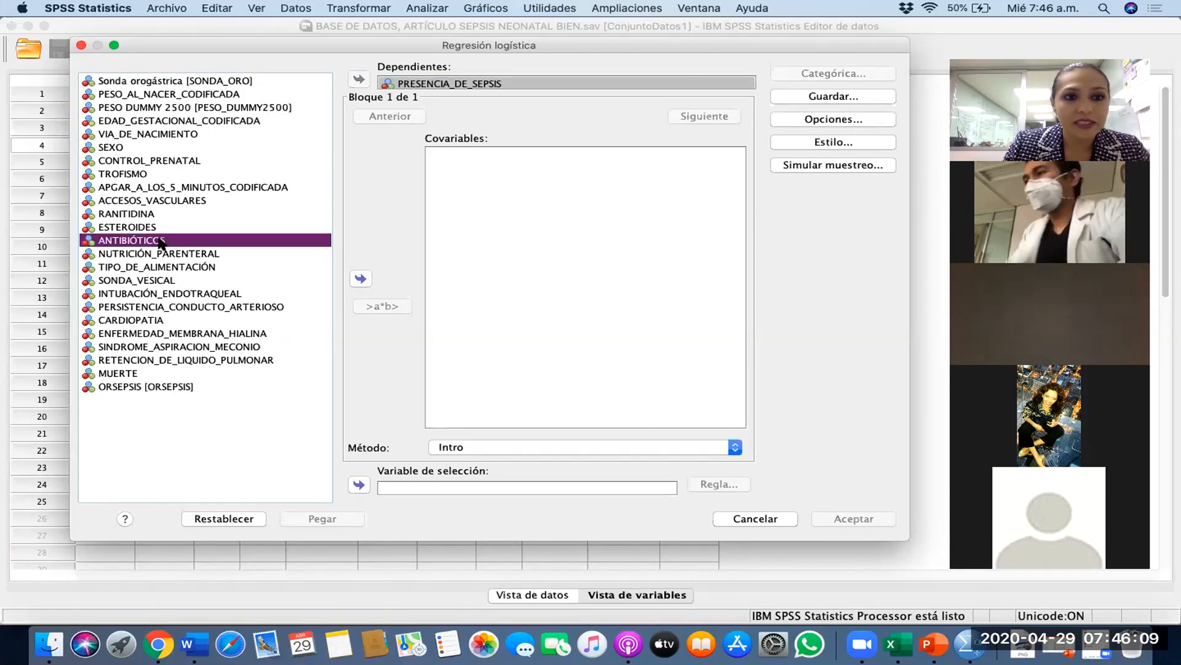
pyautogui.click(360, 278)
# - Define ANTIBIÓTICOS as a categorical covariate and check its value labels in the variable information
pyautogui.click(830, 76)
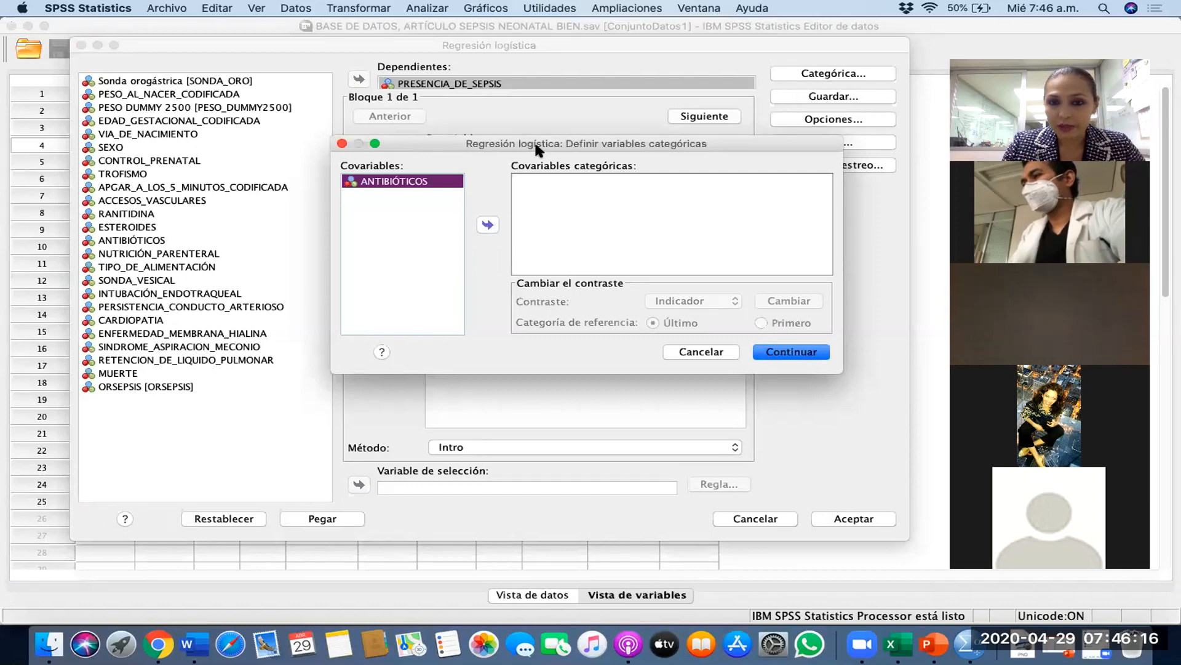
pyautogui.click(486, 224)
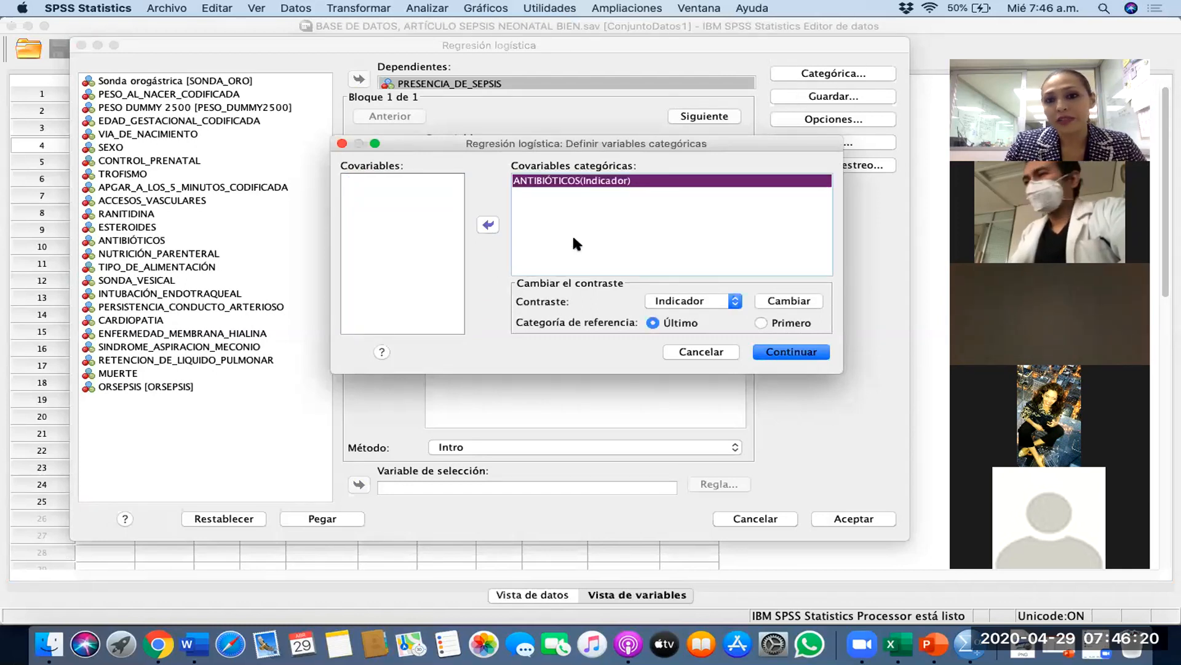
pyautogui.rightClick(602, 194)
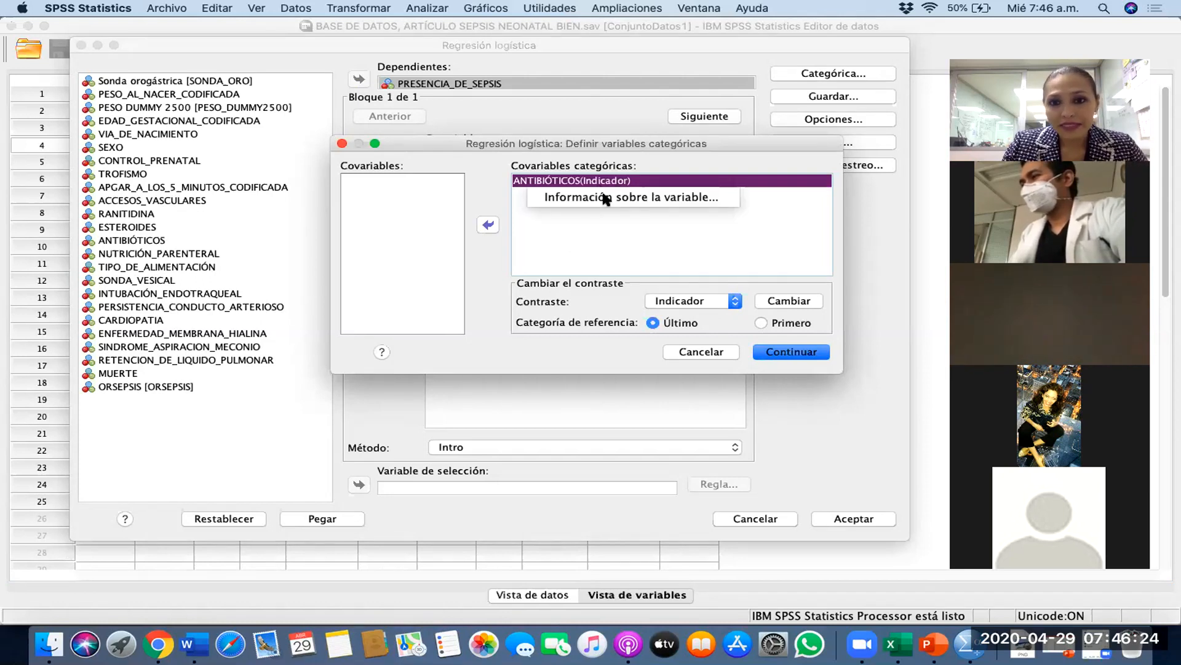
pyautogui.click(606, 197)
pyautogui.moveTo(811, 178); pyautogui.dragTo(393, 227)
pyautogui.click(739, 294)
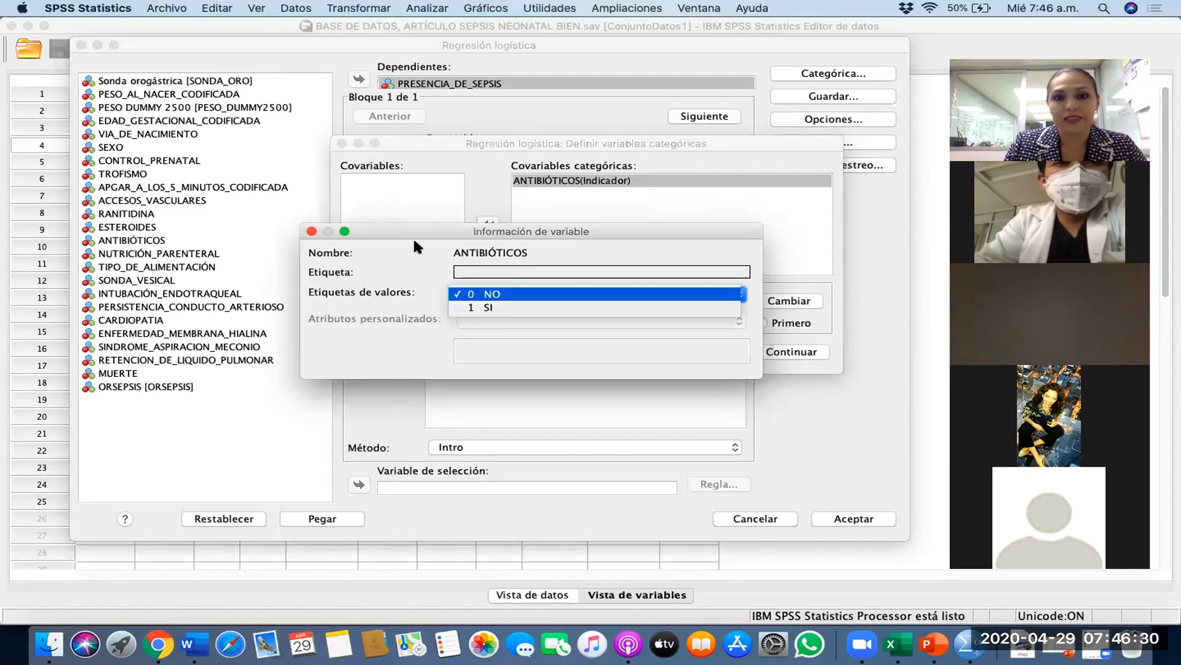
pyautogui.click(312, 232)
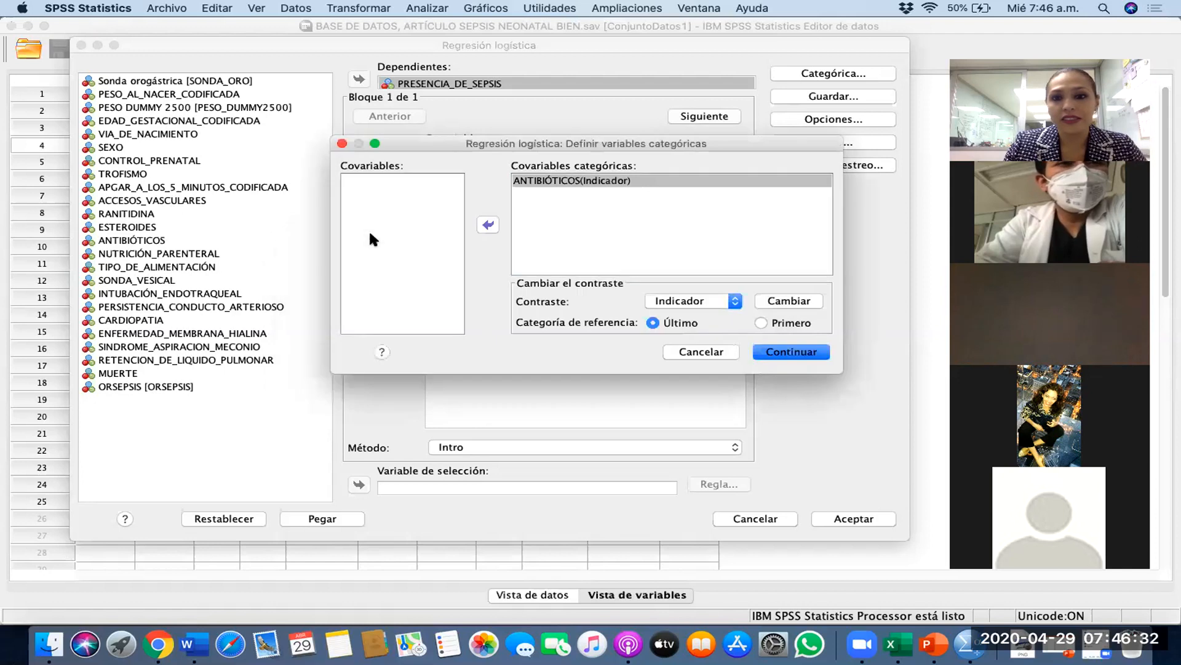
# - Change the reference category of the ANTIBIÓTICOS indicator contrast to Primero and apply the categorical definition
pyautogui.click(760, 322)
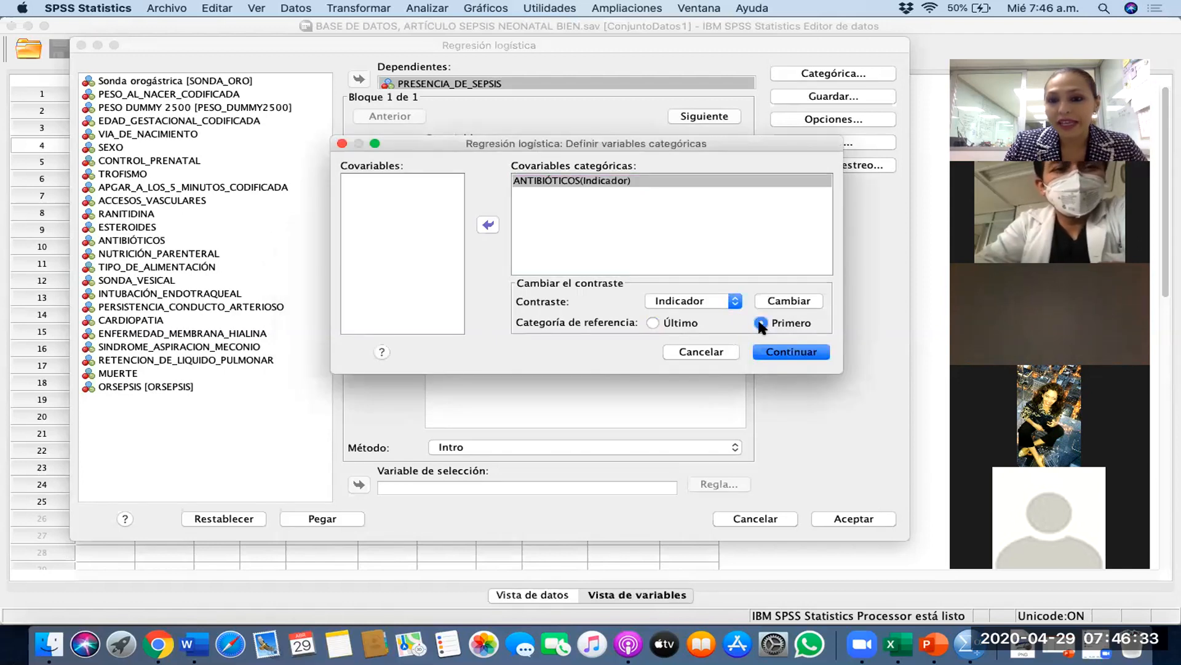
pyautogui.click(795, 305)
pyautogui.click(803, 347)
# - Include the 95% confidence interval for exp(B) in the regression options and run the logistic regression
pyautogui.click(855, 119)
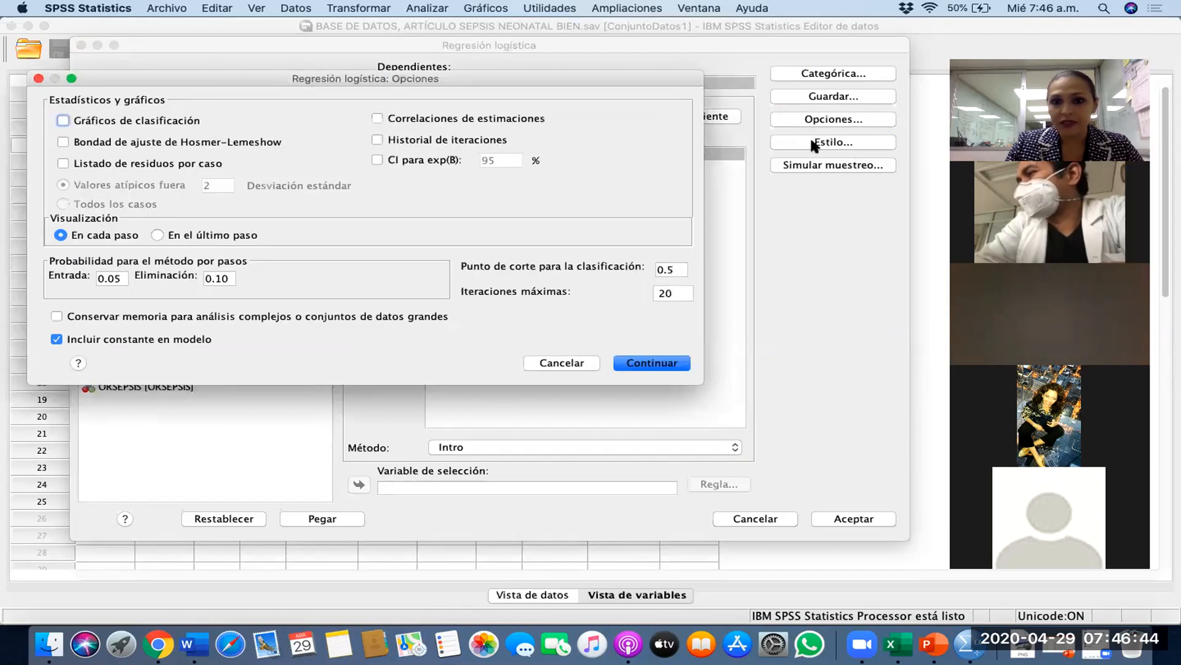
pyautogui.click(441, 162)
pyautogui.click(675, 365)
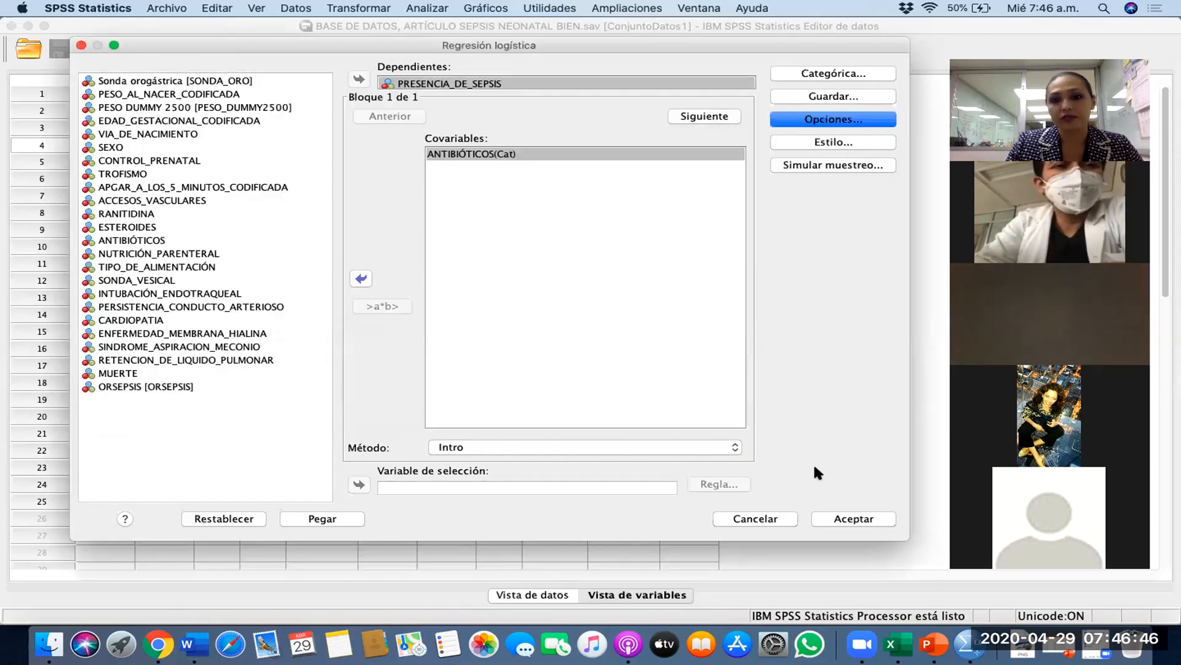
pyautogui.click(858, 520)
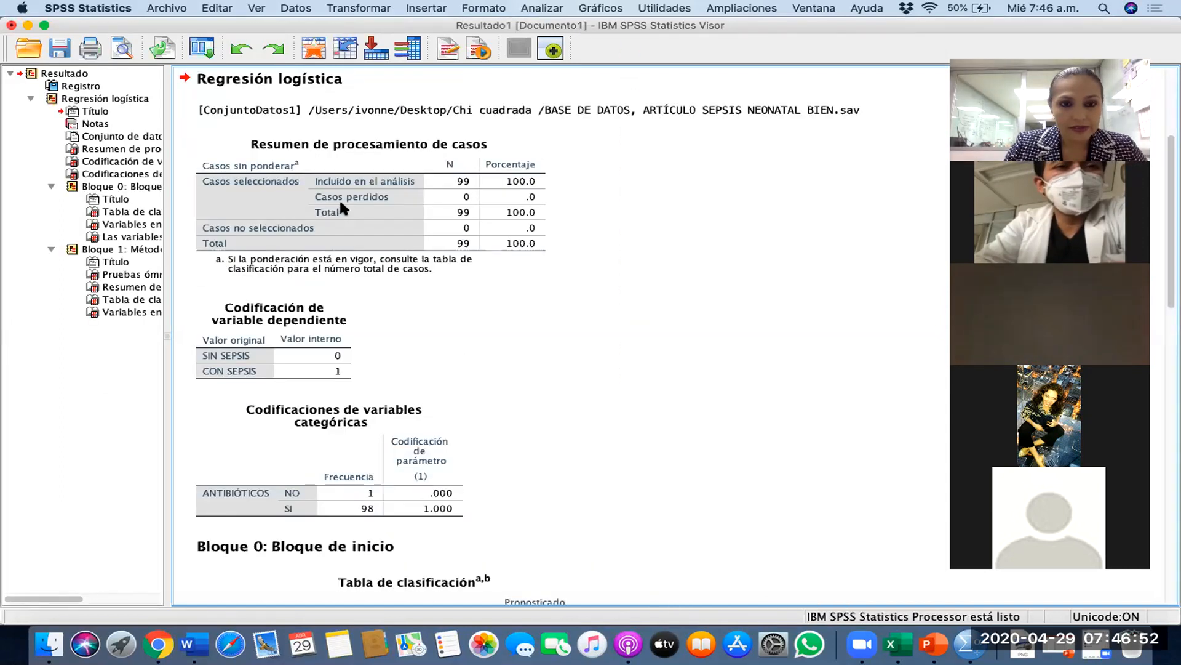
# - Examine the logistic regression output down to the model summary, classification table and variables in the equation for ANTIBIÓTICOS
pyautogui.scroll(-5, 571, 283)
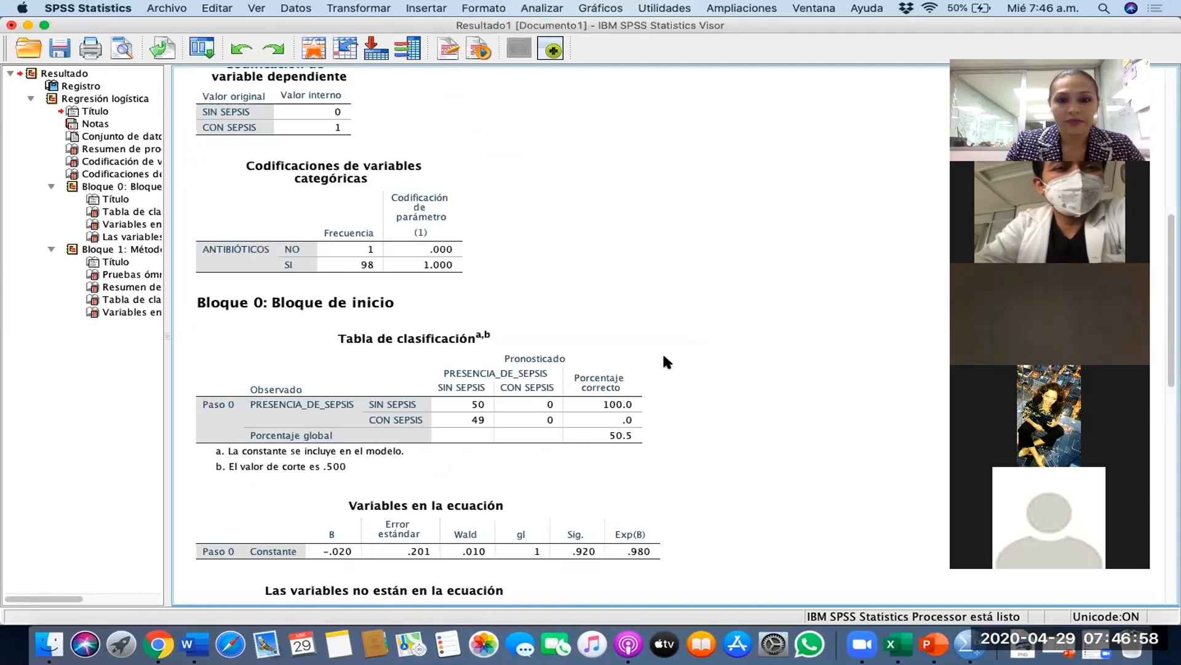
pyautogui.scroll(-2, 663, 356)
pyautogui.scroll(-3, 663, 358)
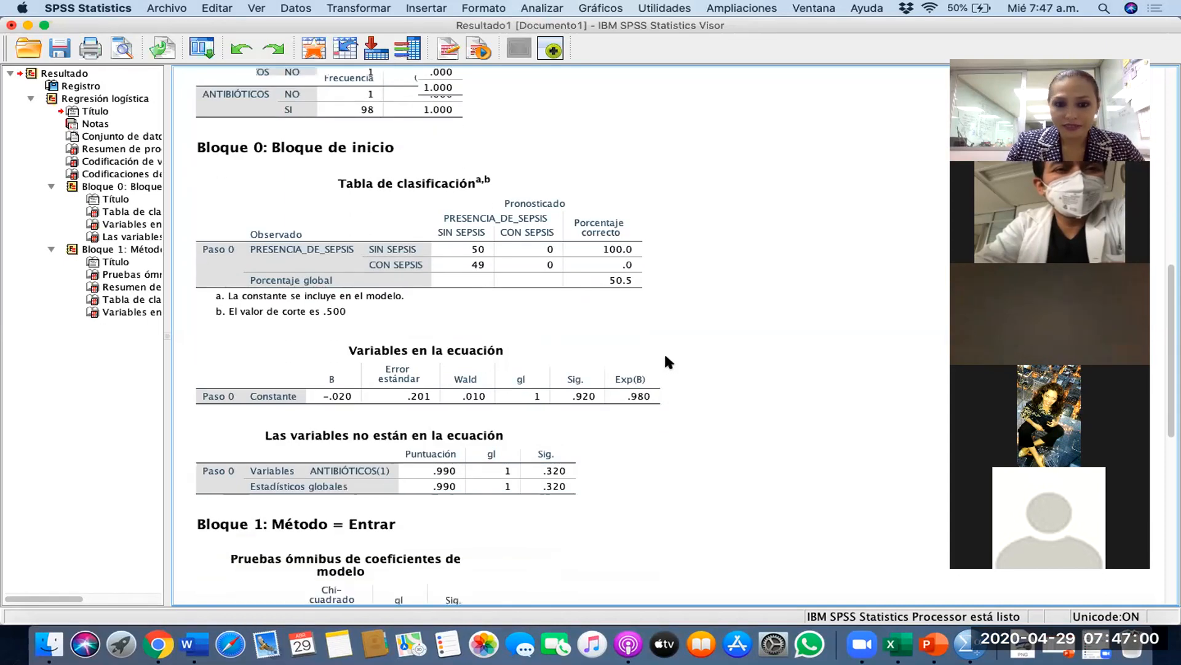
pyautogui.scroll(-3, 665, 357)
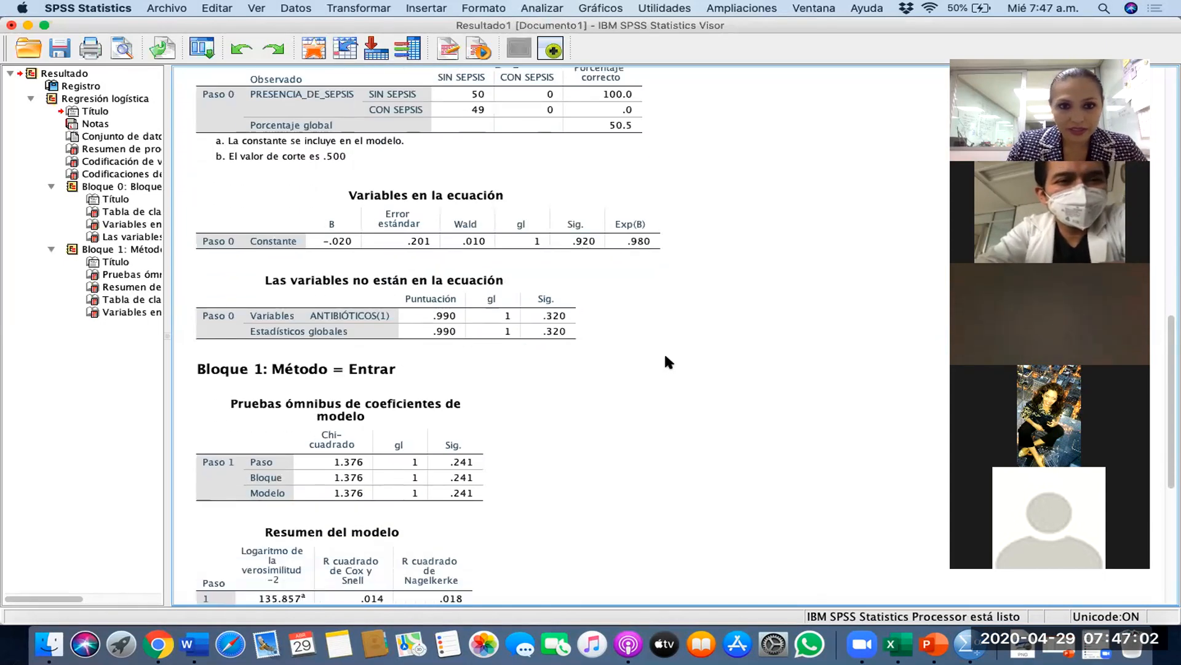
pyautogui.scroll(-5, 663, 357)
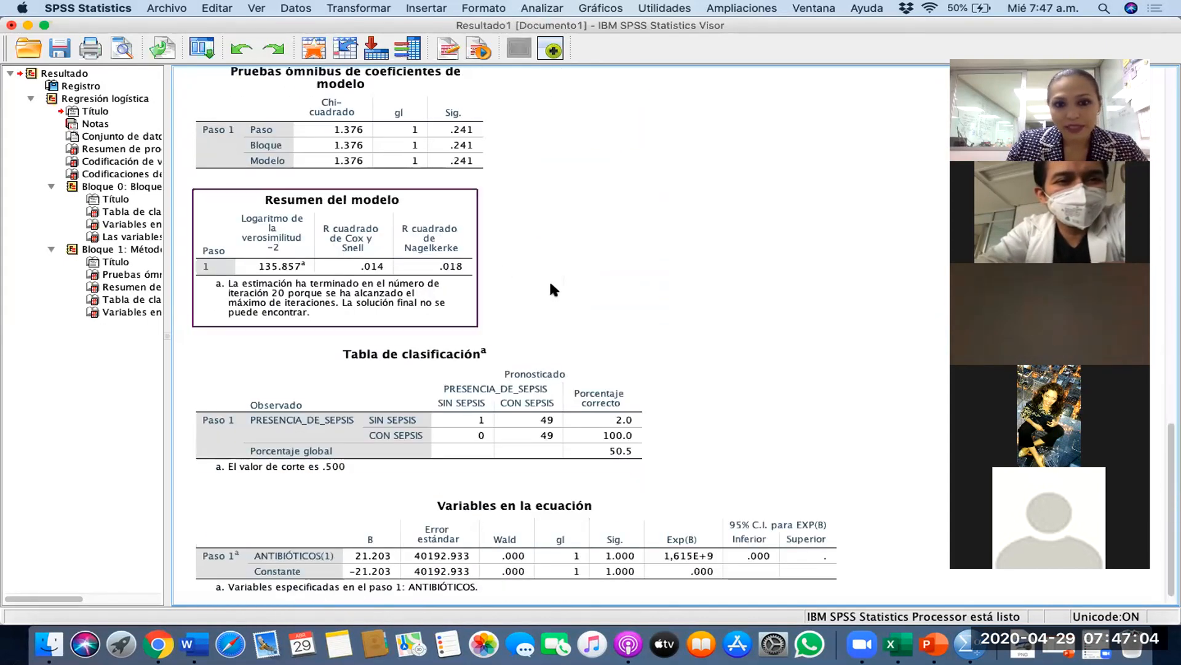
pyautogui.click(456, 294)
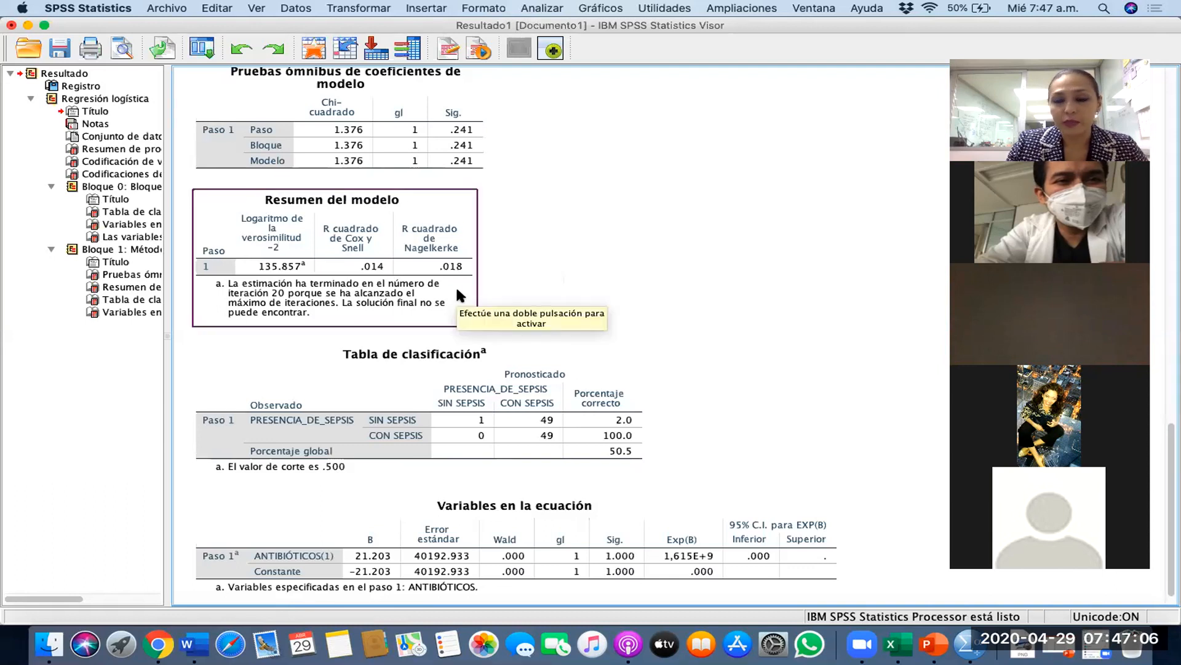
pyautogui.scroll(-1, 455, 291)
pyautogui.click(588, 208)
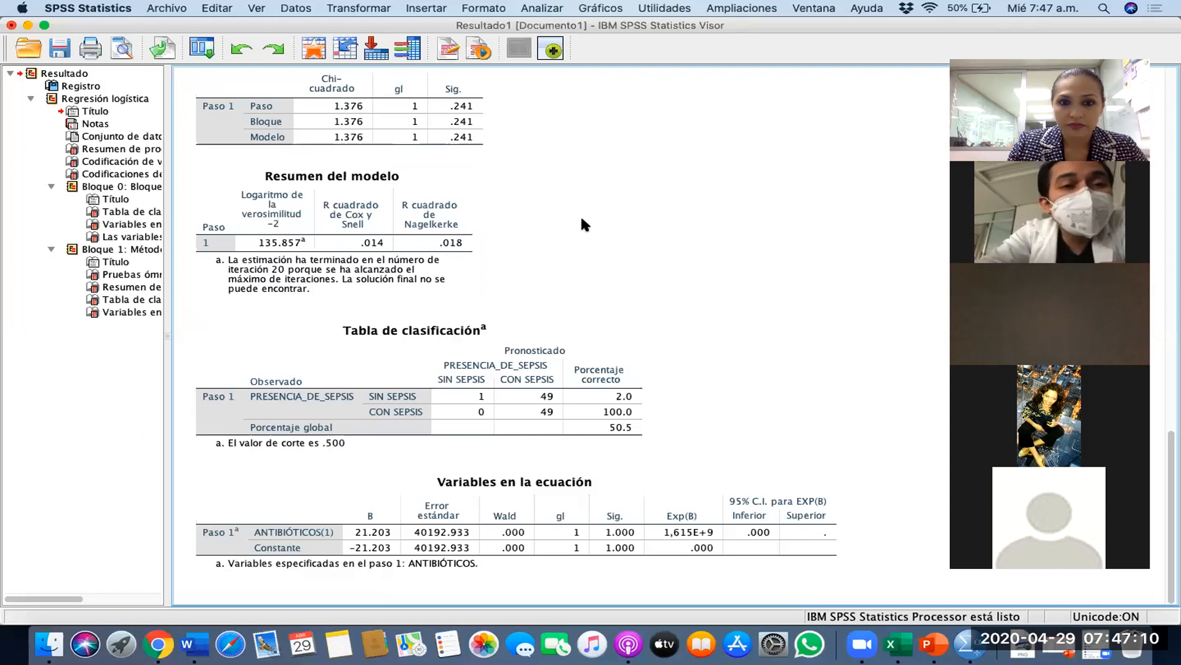
pyautogui.click(460, 269)
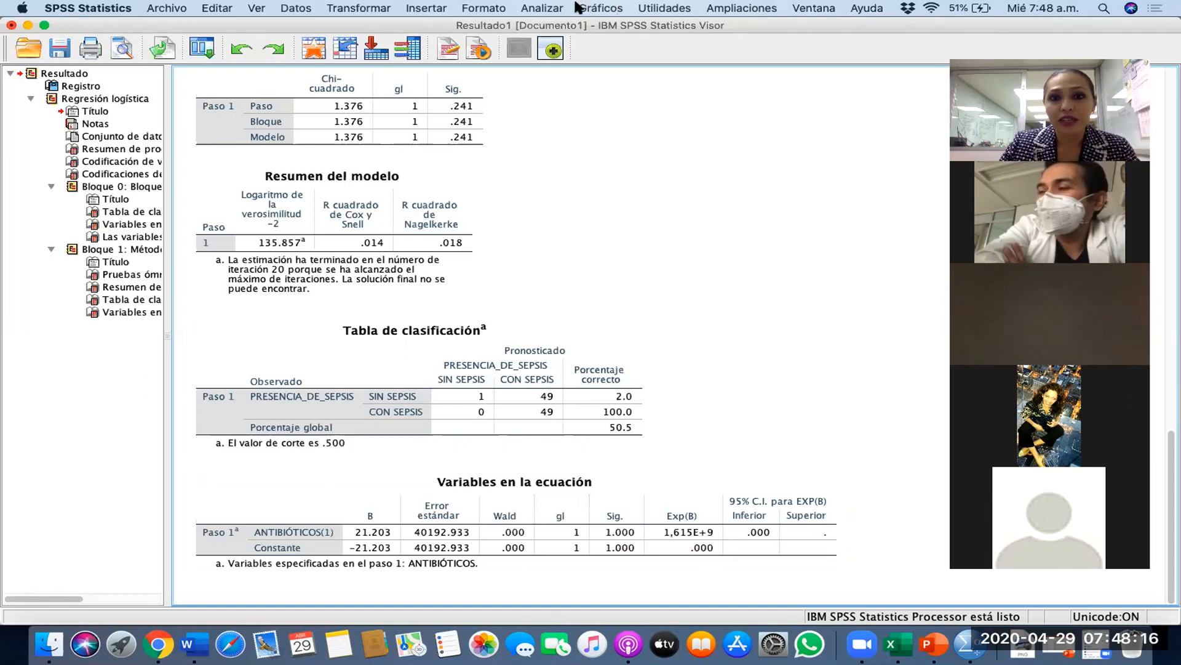
pyautogui.click(551, 8)
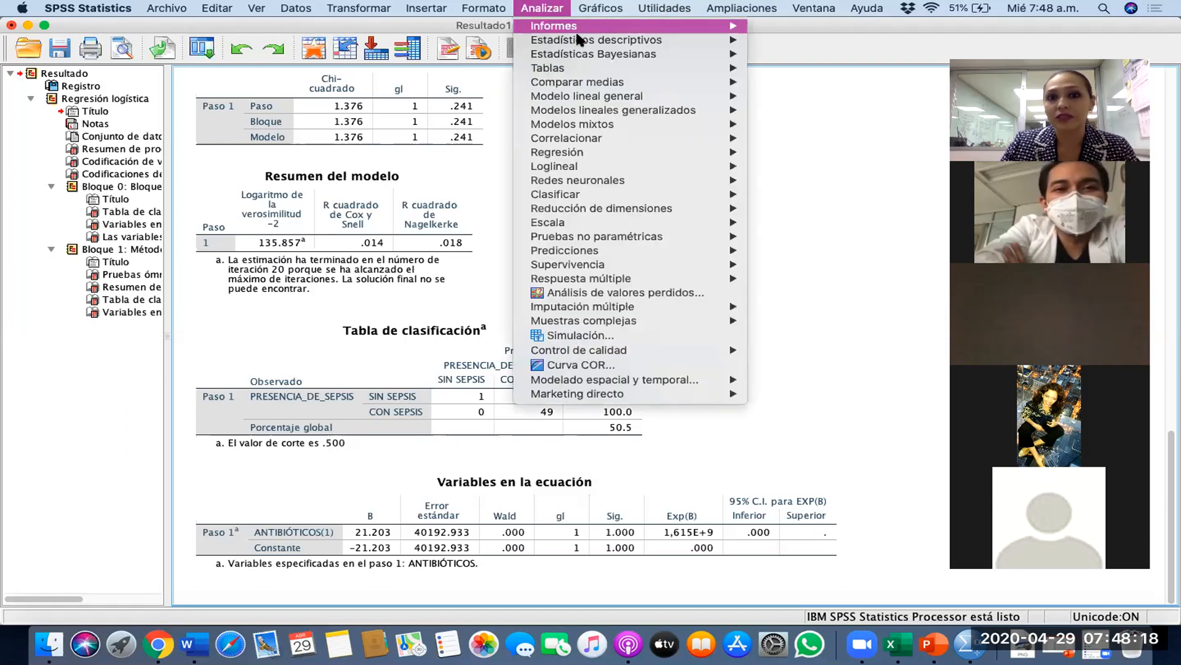
pyautogui.moveTo(581, 55)
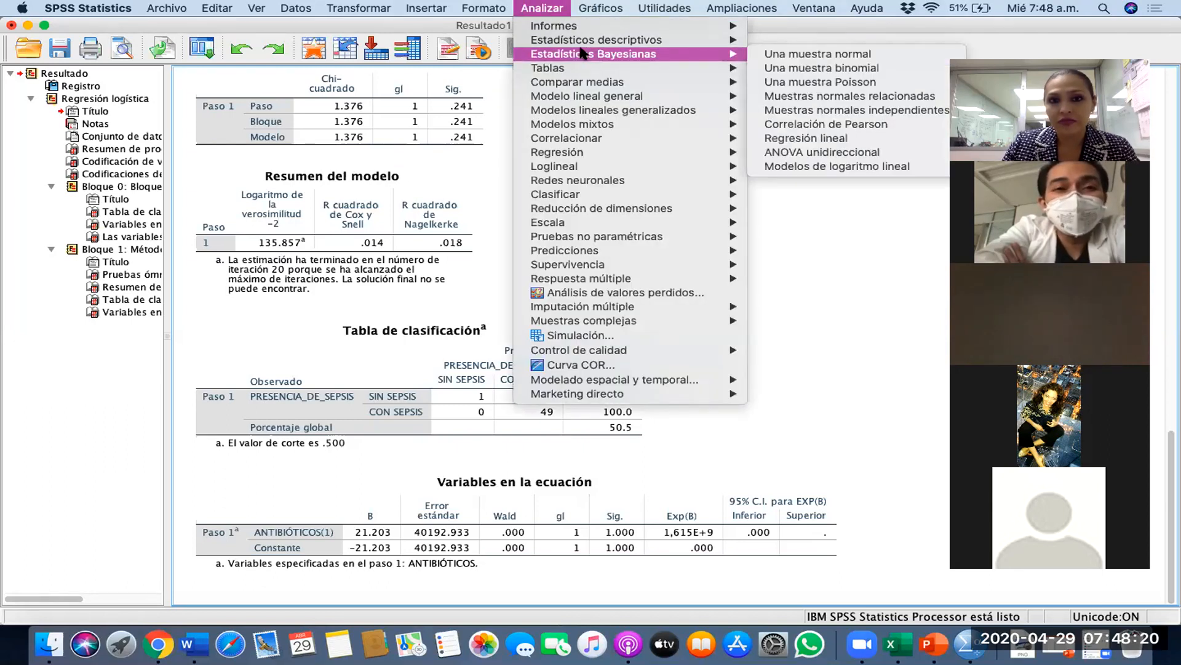
pyautogui.click(861, 361)
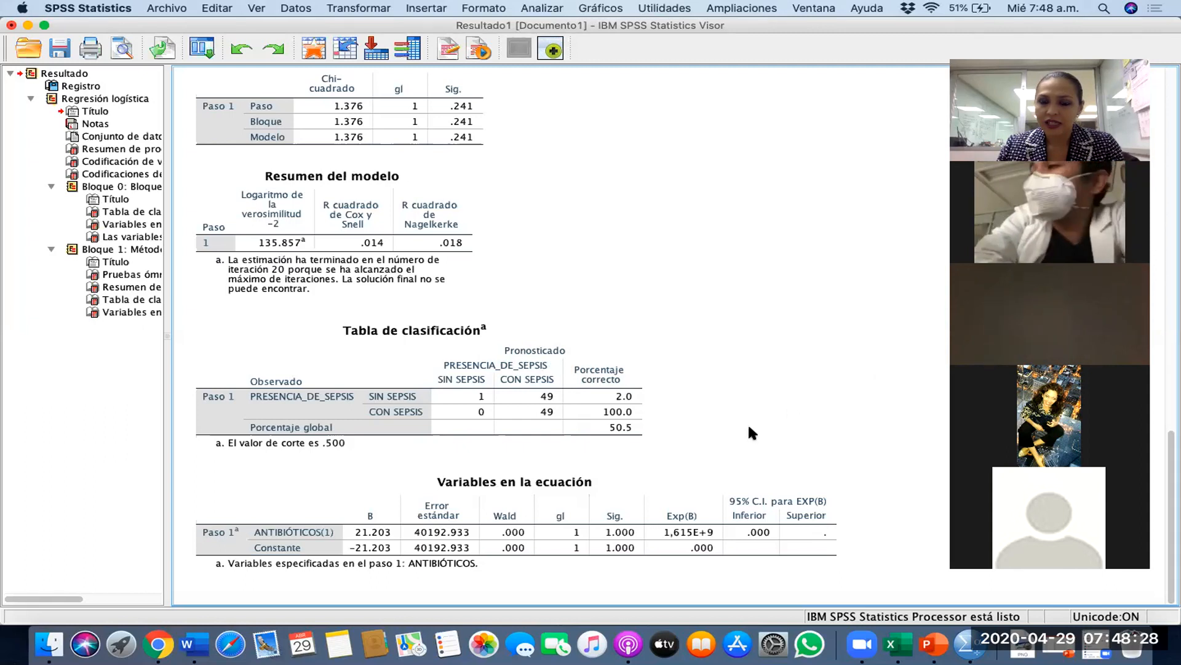
pyautogui.click(762, 530)
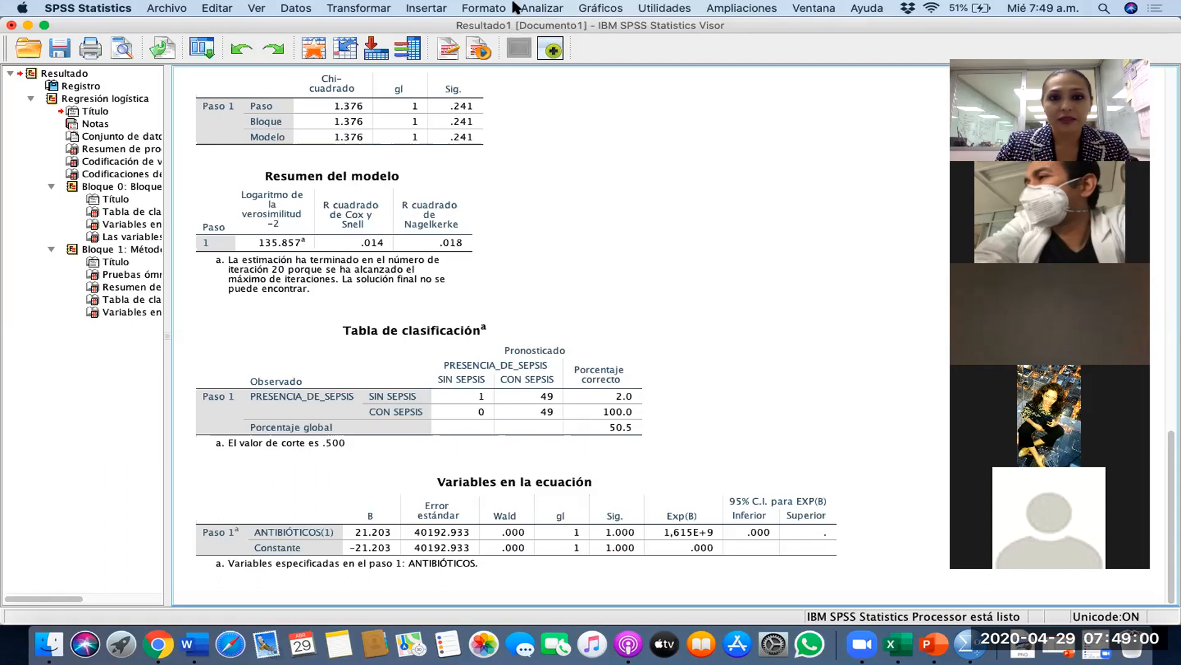
# - Set up a cross tabulation with ANTIBIÓTICOS in the rows and PRESENCIA_DE_SEPSIS in the columns
pyautogui.click(544, 8)
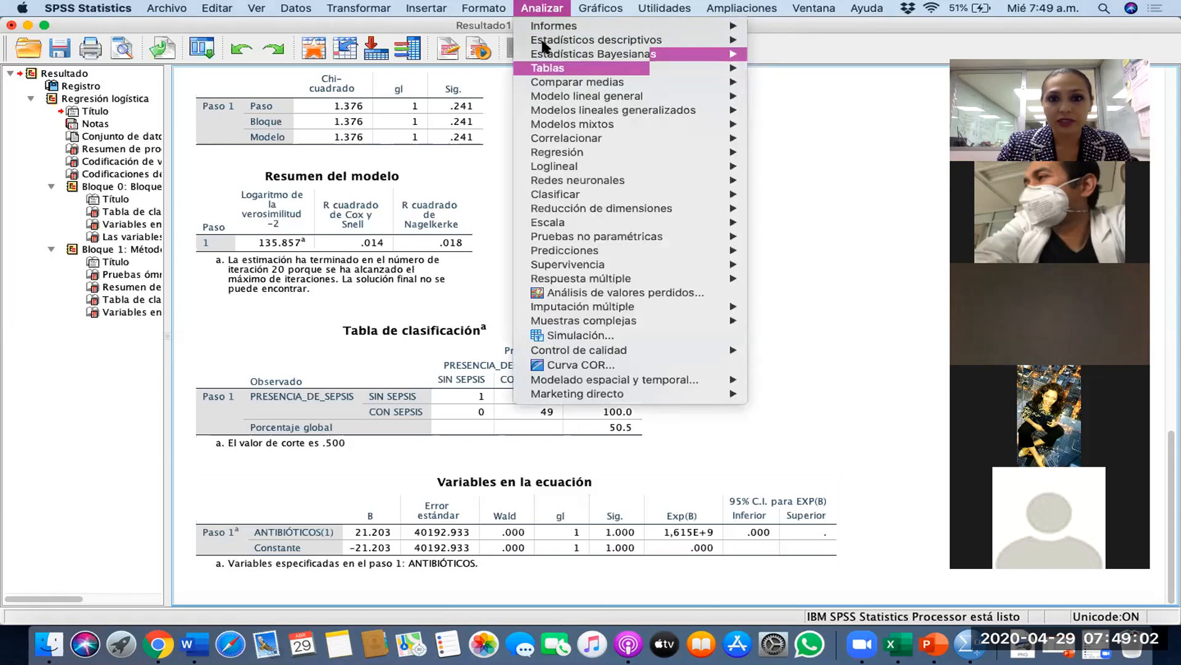
pyautogui.moveTo(745, 41)
pyautogui.click(797, 86)
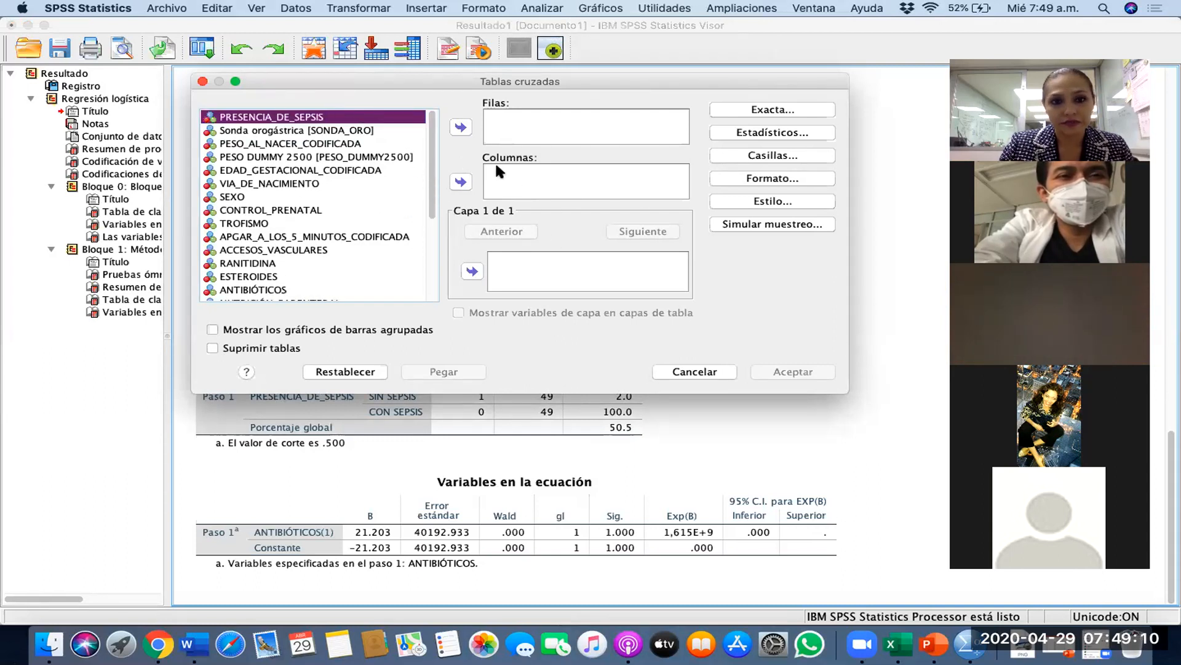
pyautogui.click(451, 178)
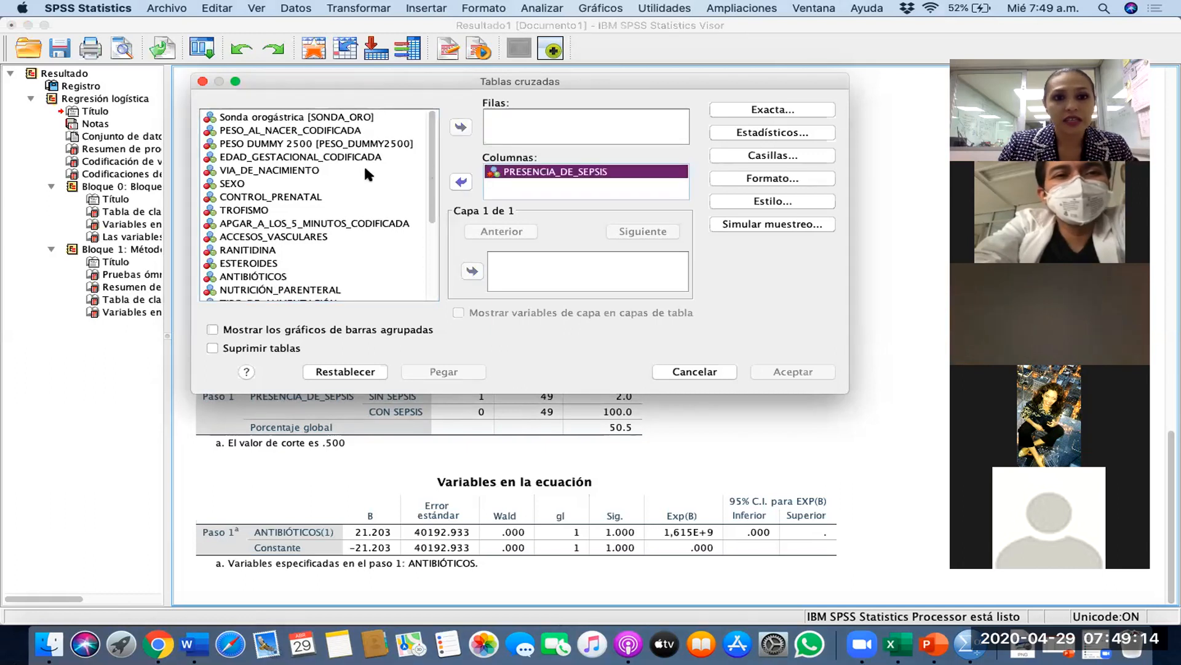
pyautogui.scroll(-2, 364, 163)
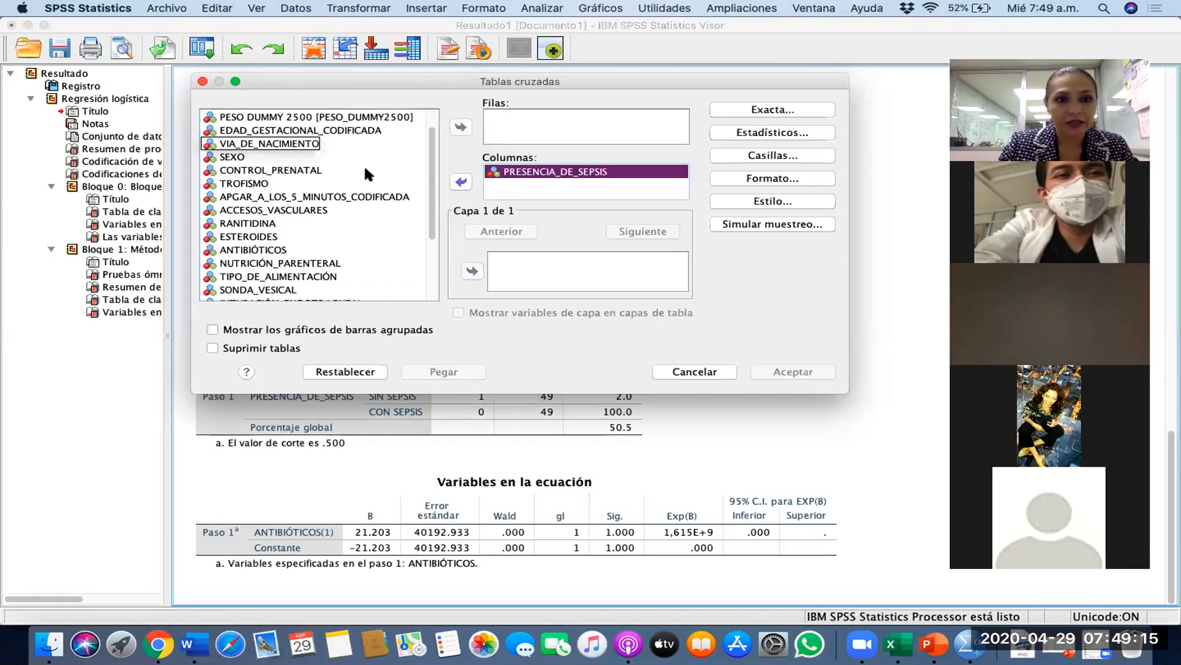
pyautogui.click(269, 254)
pyautogui.click(461, 127)
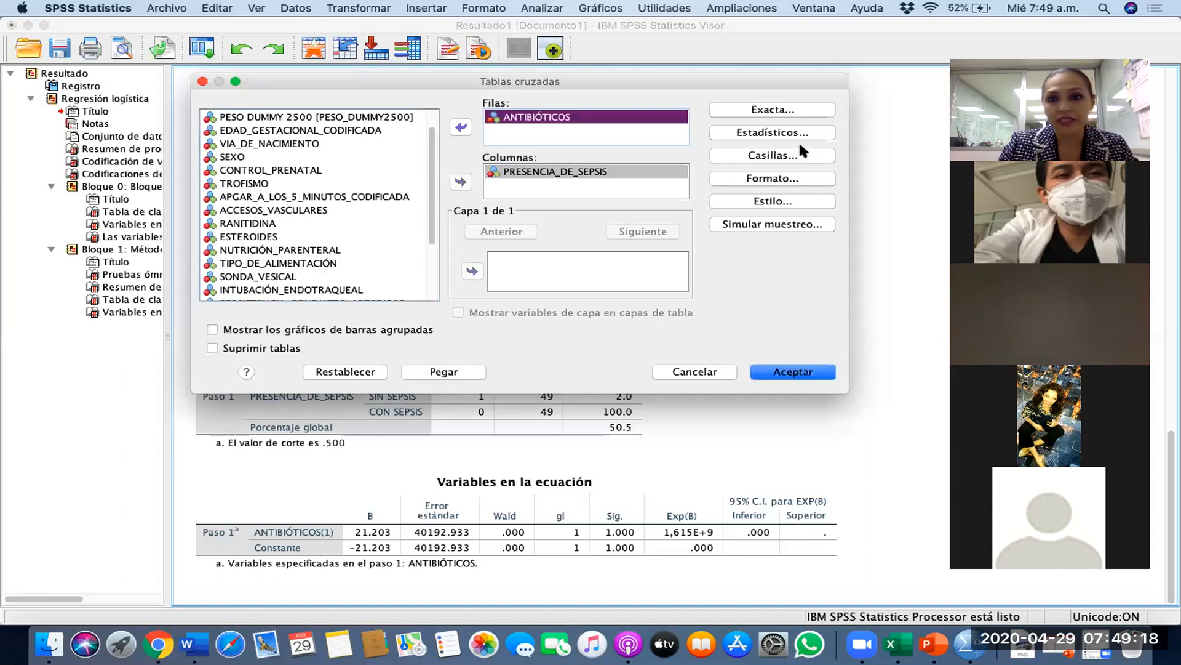
# - Select the statistics to compute for the cross tabulation of ANTIBIÓTICOS by PRESENCIA_DE_SEPSIS
pyautogui.click(794, 137)
pyautogui.click(531, 130)
pyautogui.click(752, 271)
pyautogui.click(810, 356)
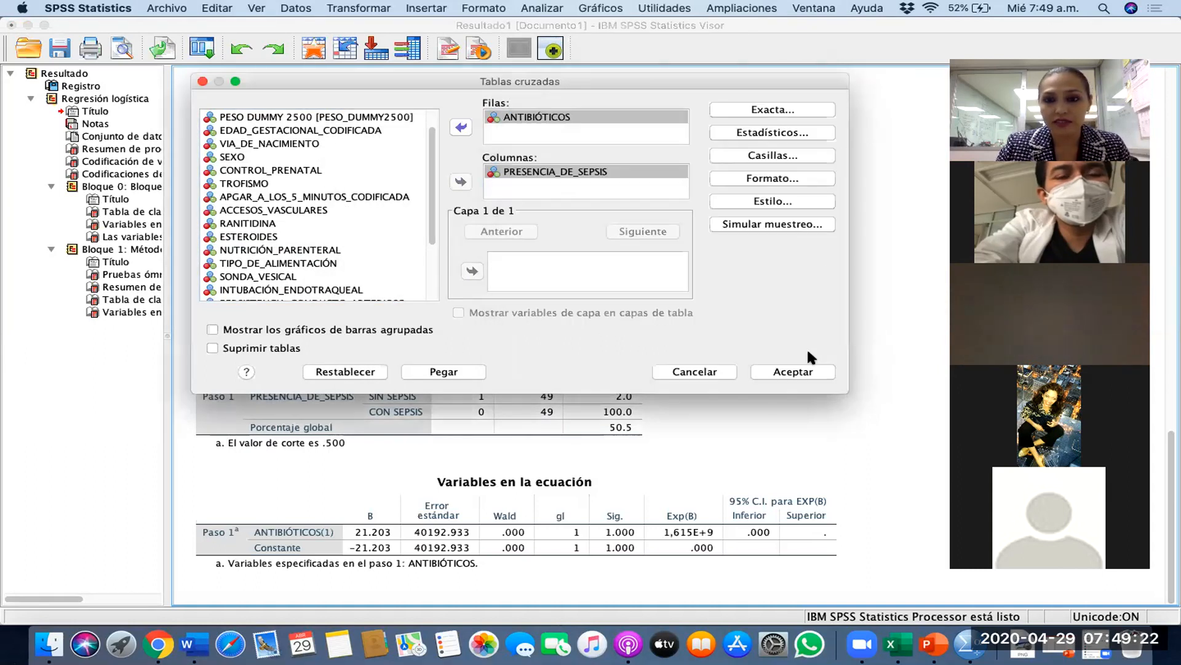
# - Add expected counts and column percentages to the crosstab cells and run the cross tabulation
pyautogui.click(768, 161)
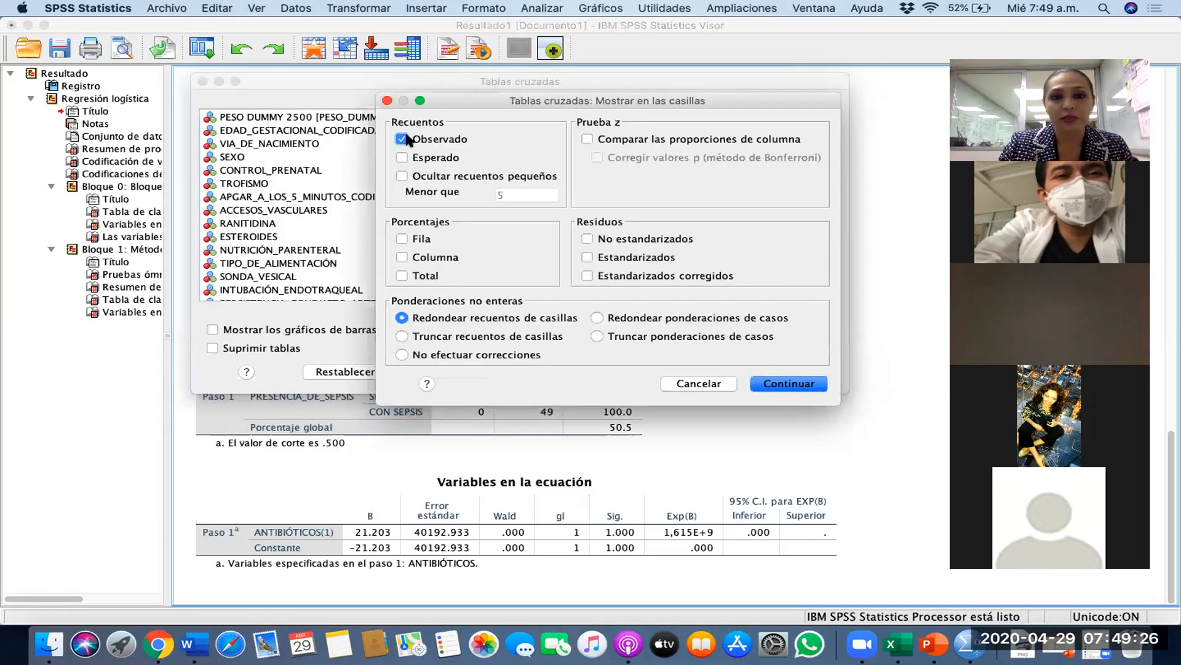
pyautogui.click(409, 155)
pyautogui.click(401, 255)
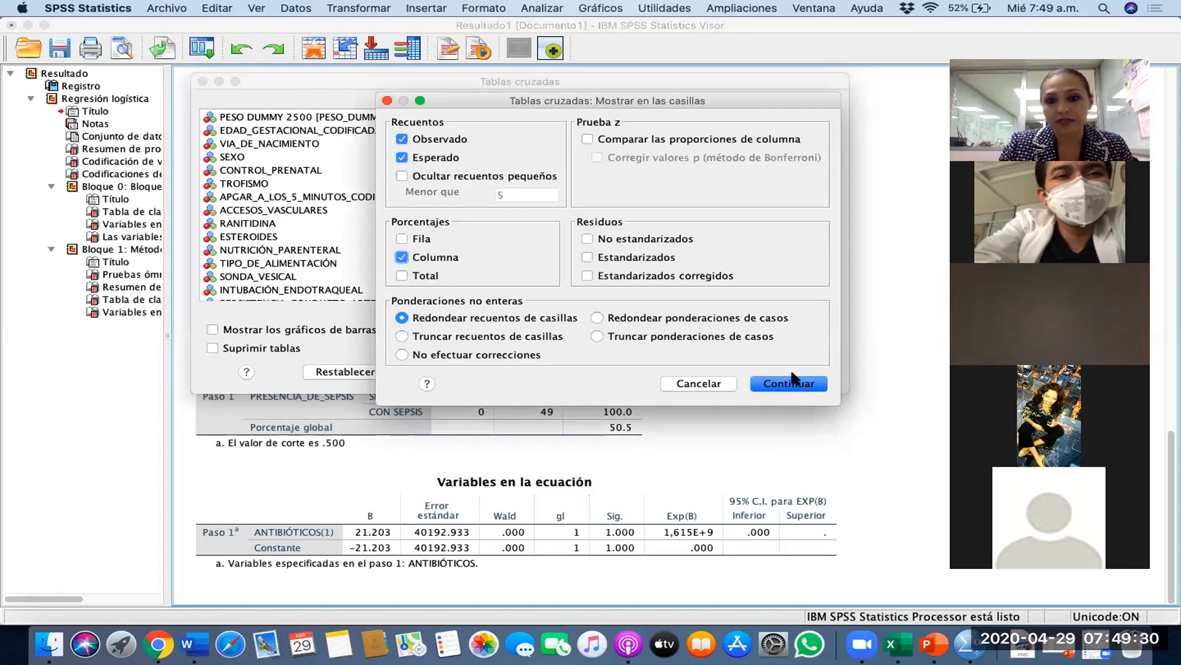
pyautogui.click(790, 381)
pyautogui.click(790, 373)
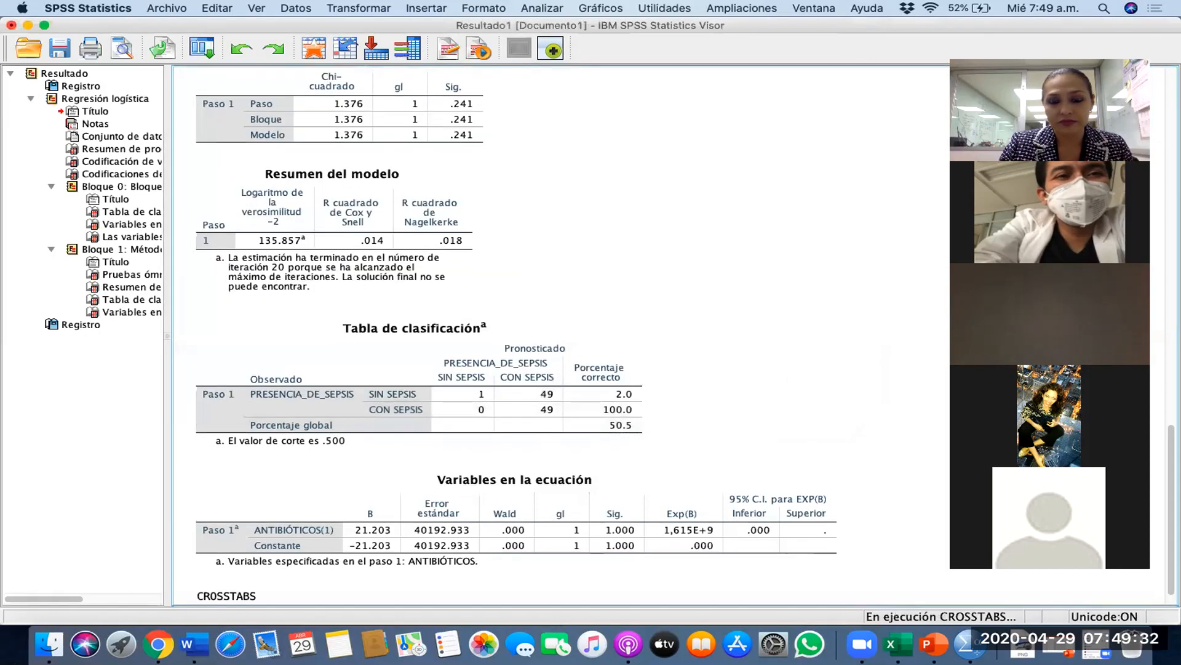
# - Examine the ANTIBIÓTICOS by PRESENCIA_DE_SEPSIS cross tabulation with its chi-square tests and risk estimate
pyautogui.scroll(-3, 744, 420)
pyautogui.scroll(1, 745, 419)
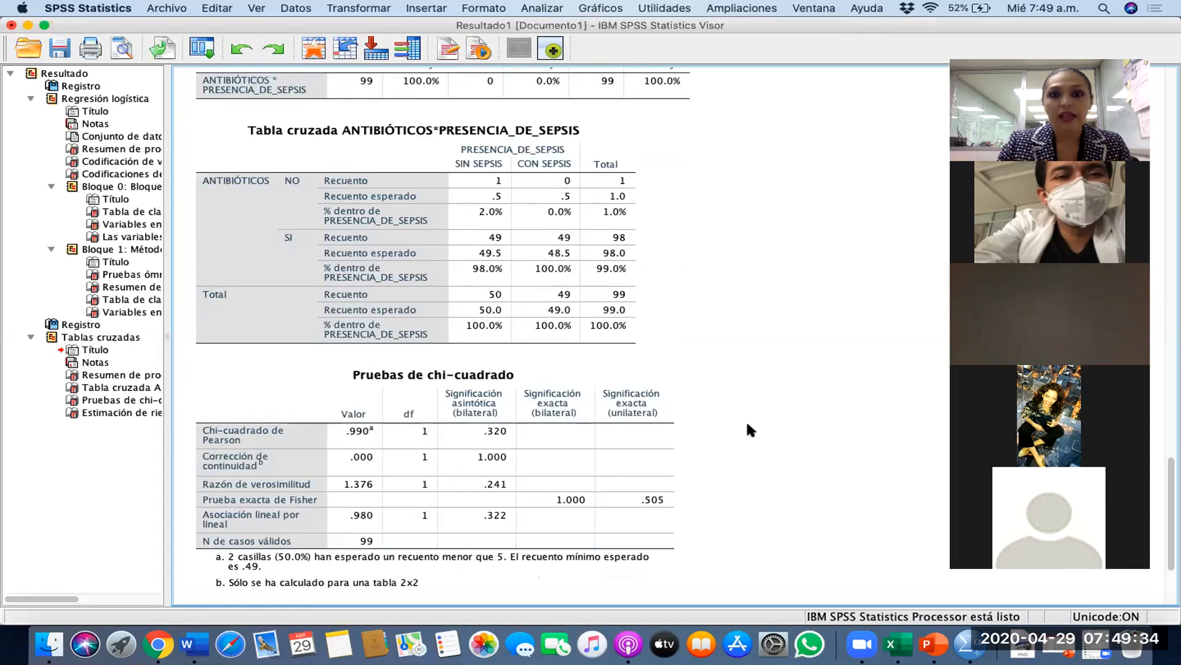
pyautogui.click(594, 267)
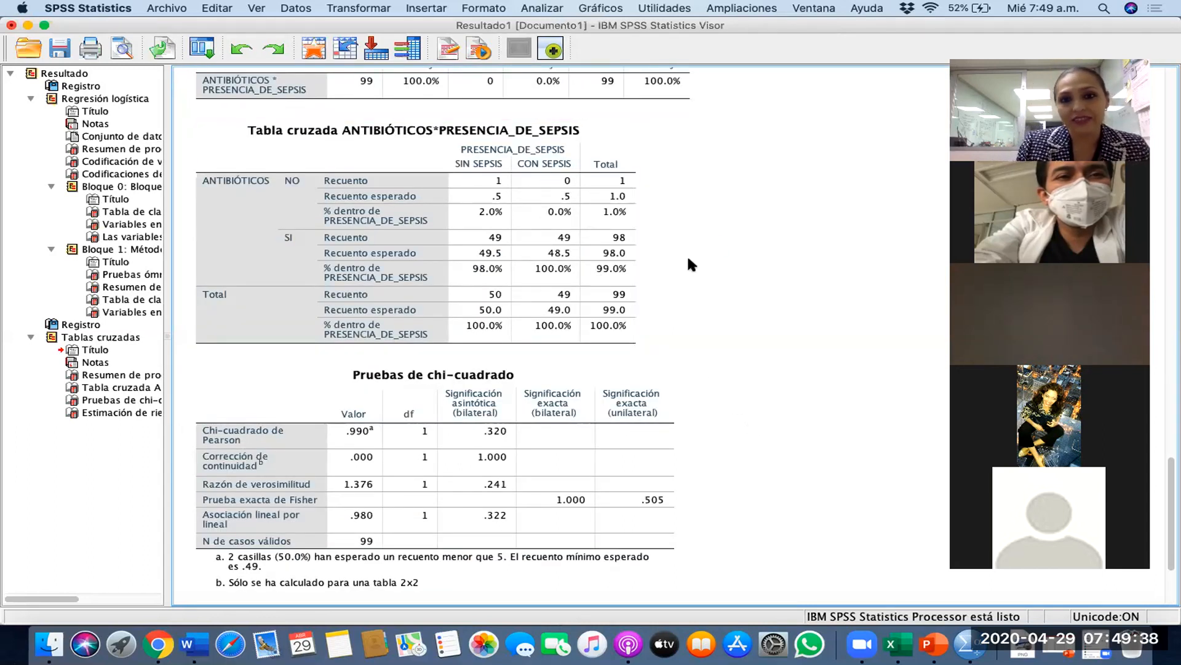
pyautogui.scroll(-1, 575, 185)
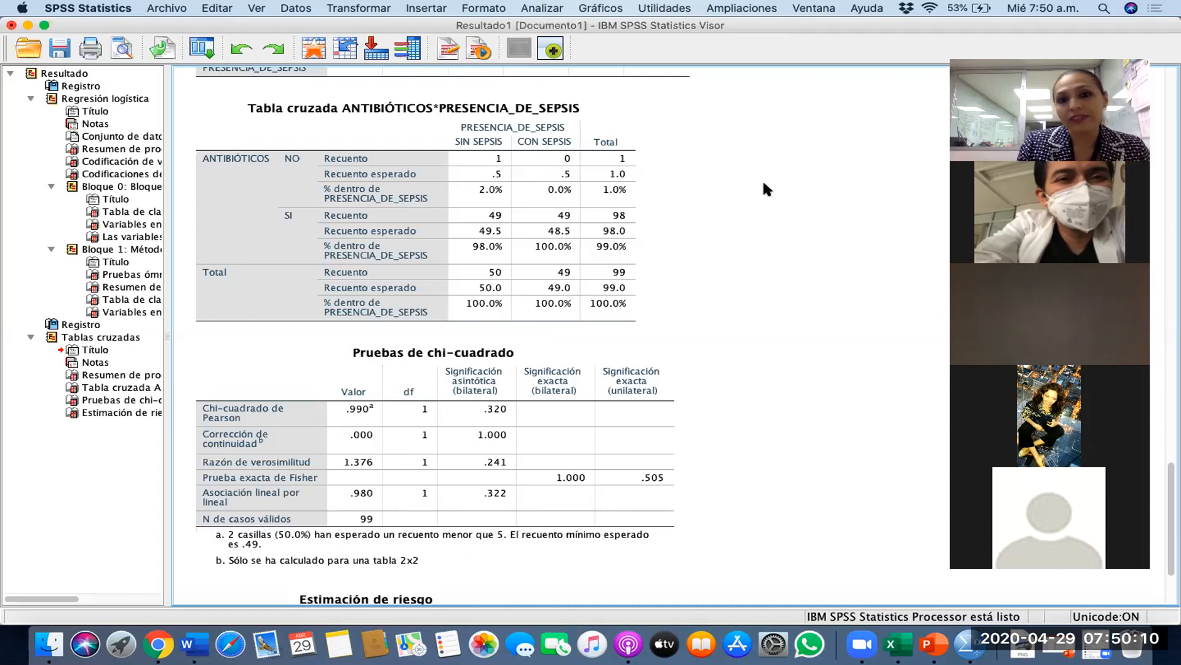
pyautogui.click(475, 167)
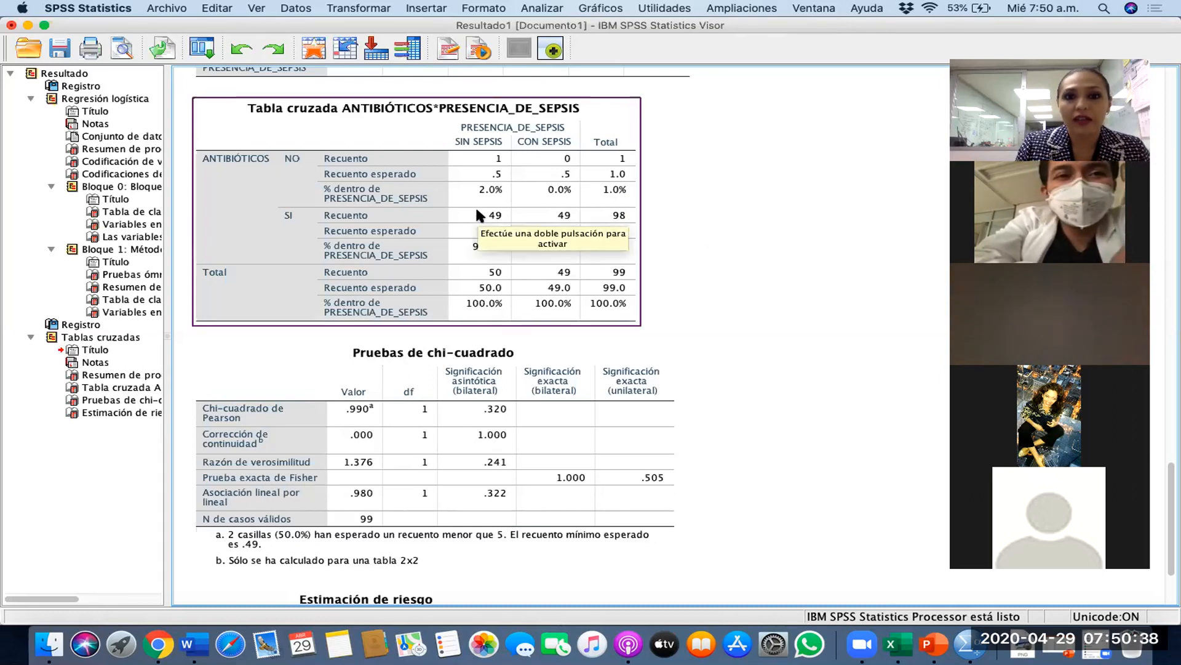
pyautogui.scroll(-2, 475, 205)
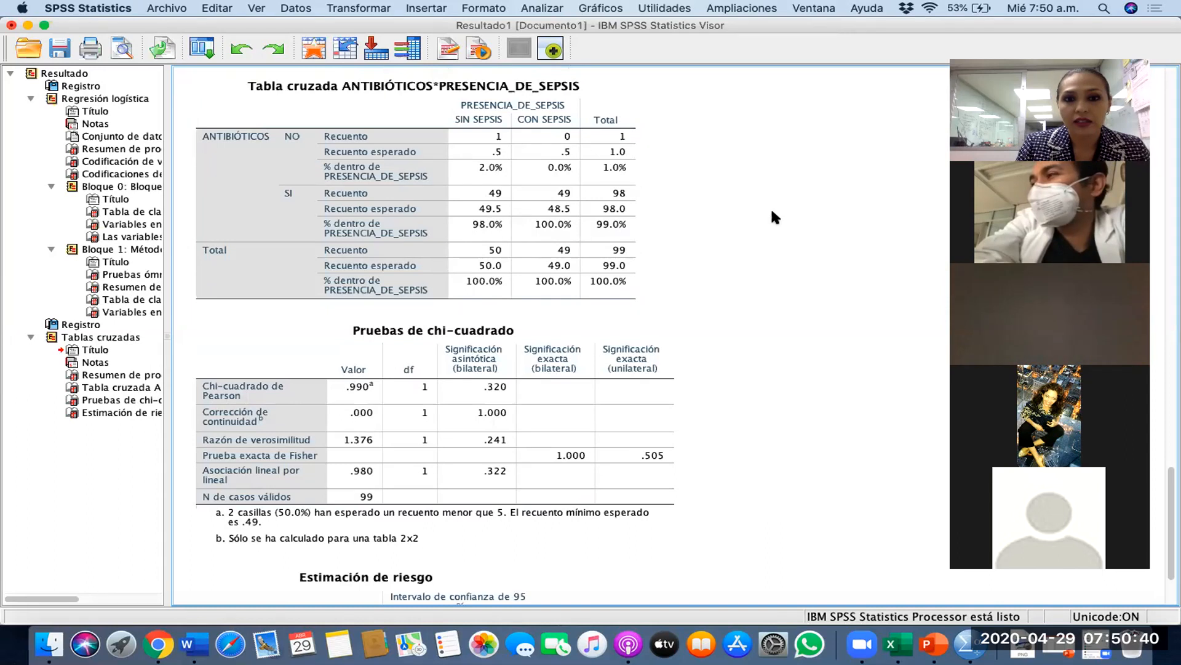
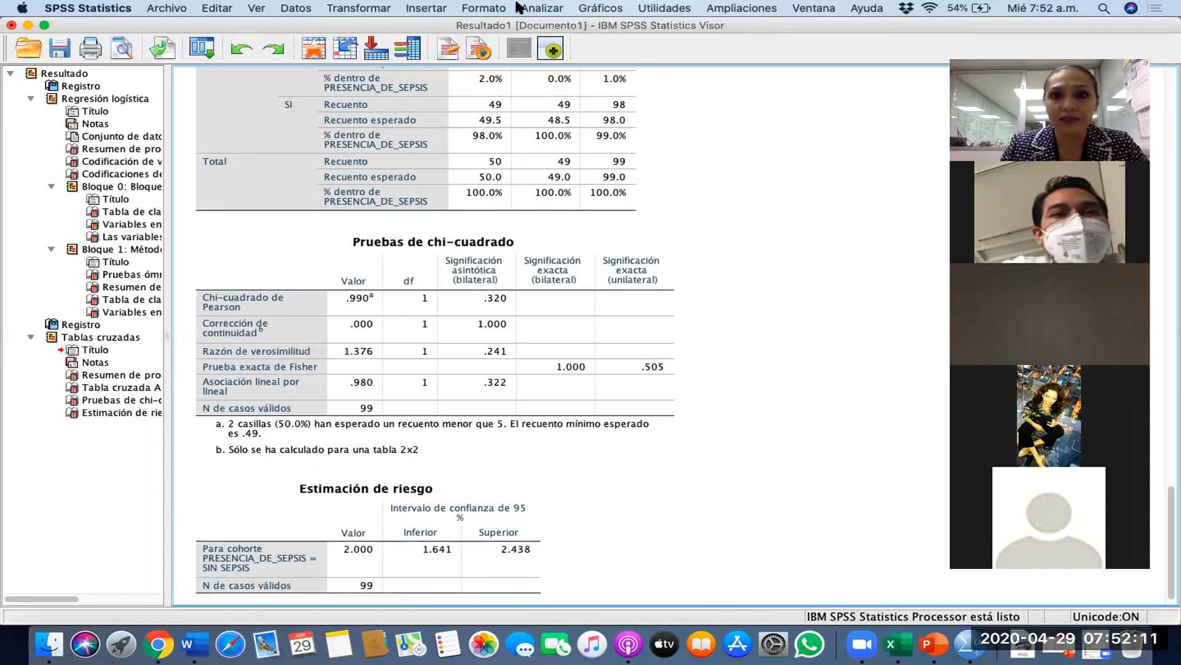
# - In the binary logistic regression, replace ANTIBIÓTICOS with PESO_AL_NACER_CODIFICADA as the covariate and define it as categorical
pyautogui.click(535, 8)
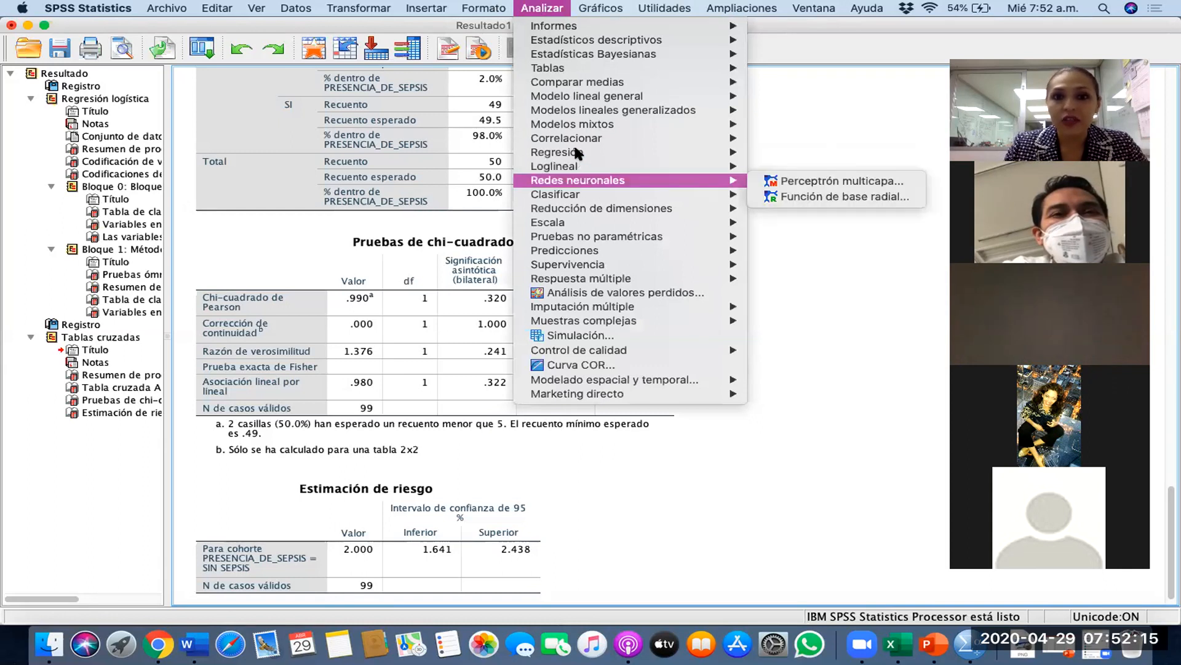
pyautogui.moveTo(576, 151)
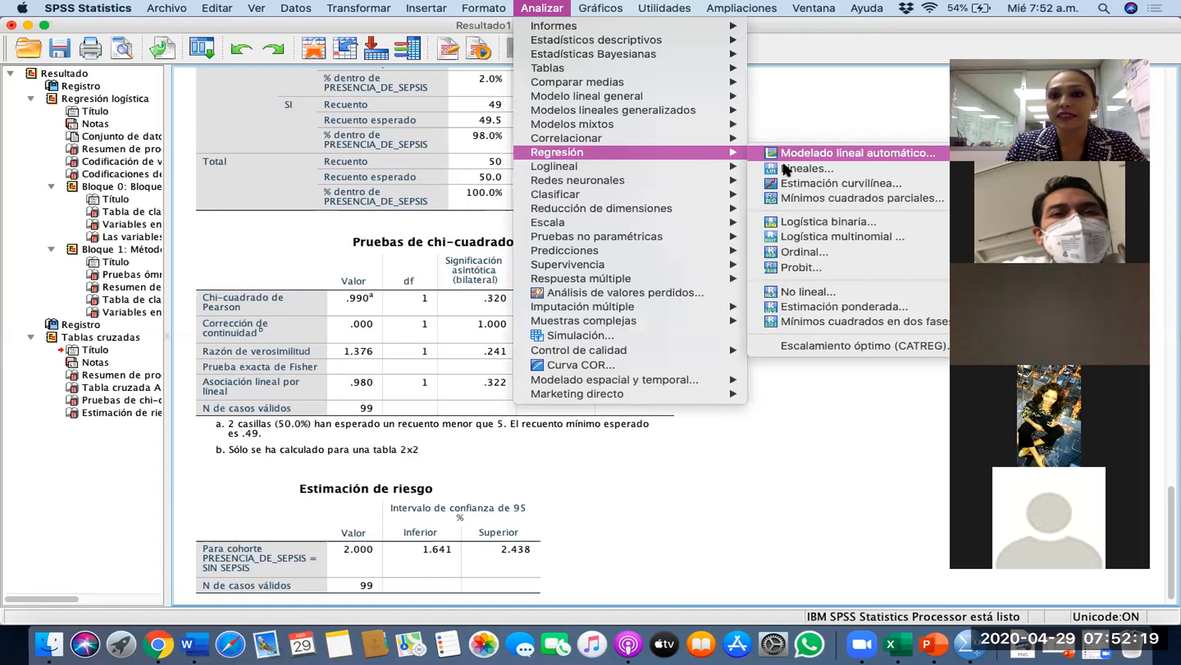
pyautogui.click(818, 222)
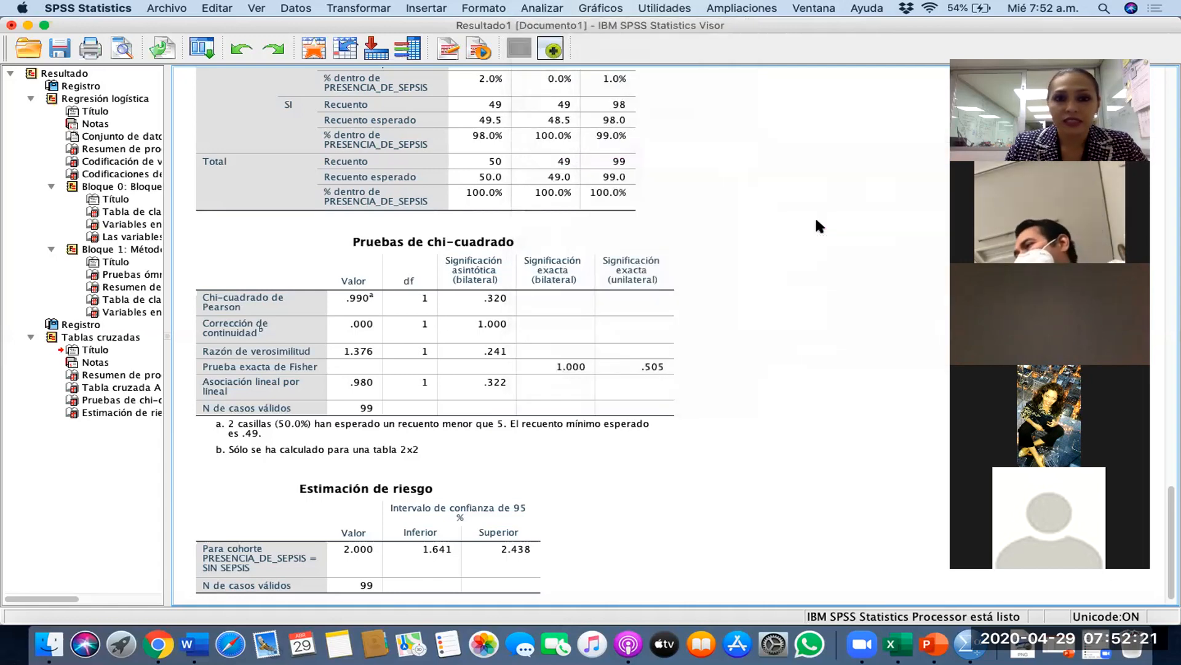
pyautogui.click(360, 278)
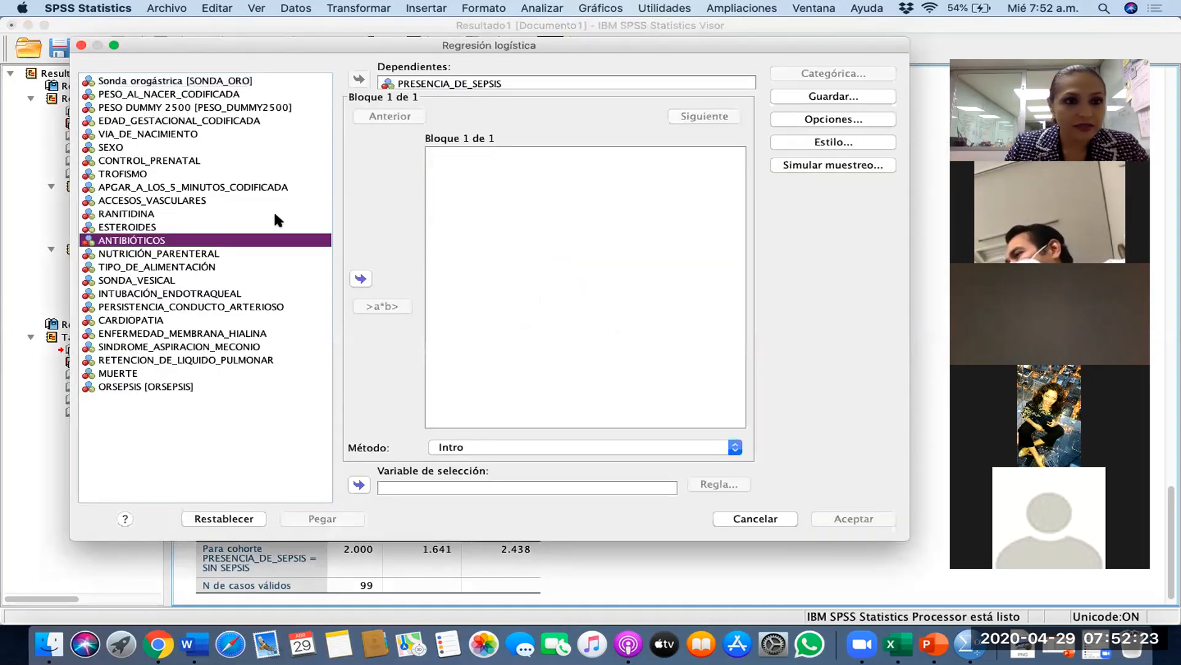
pyautogui.click(233, 96)
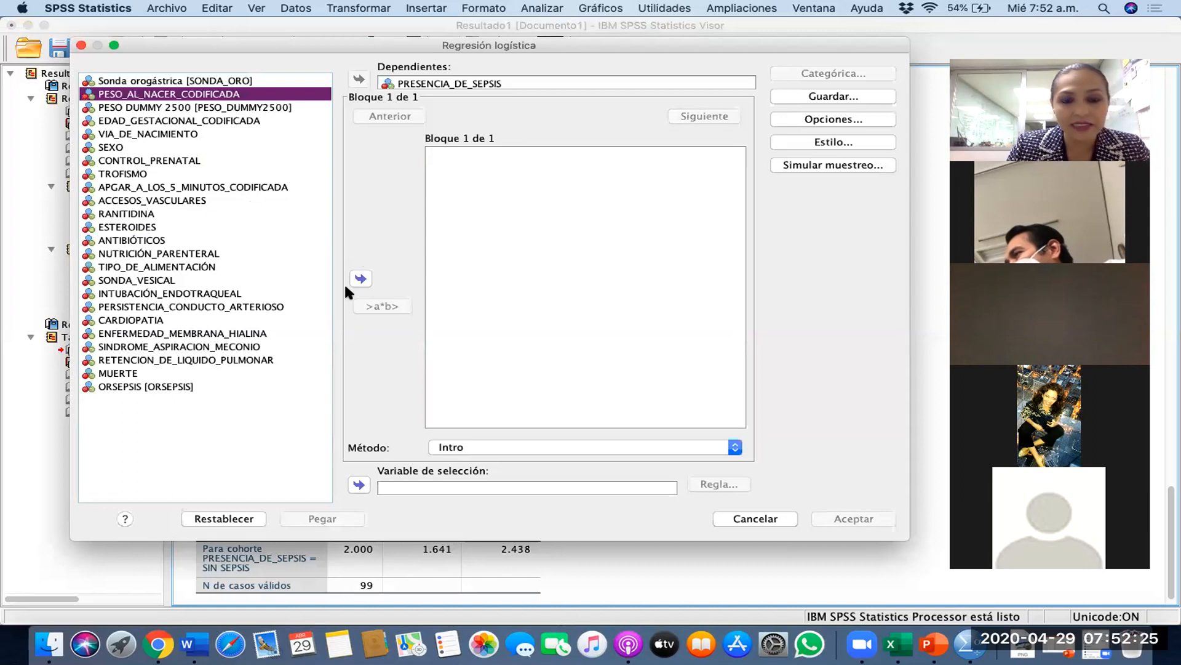
pyautogui.click(357, 277)
pyautogui.click(834, 72)
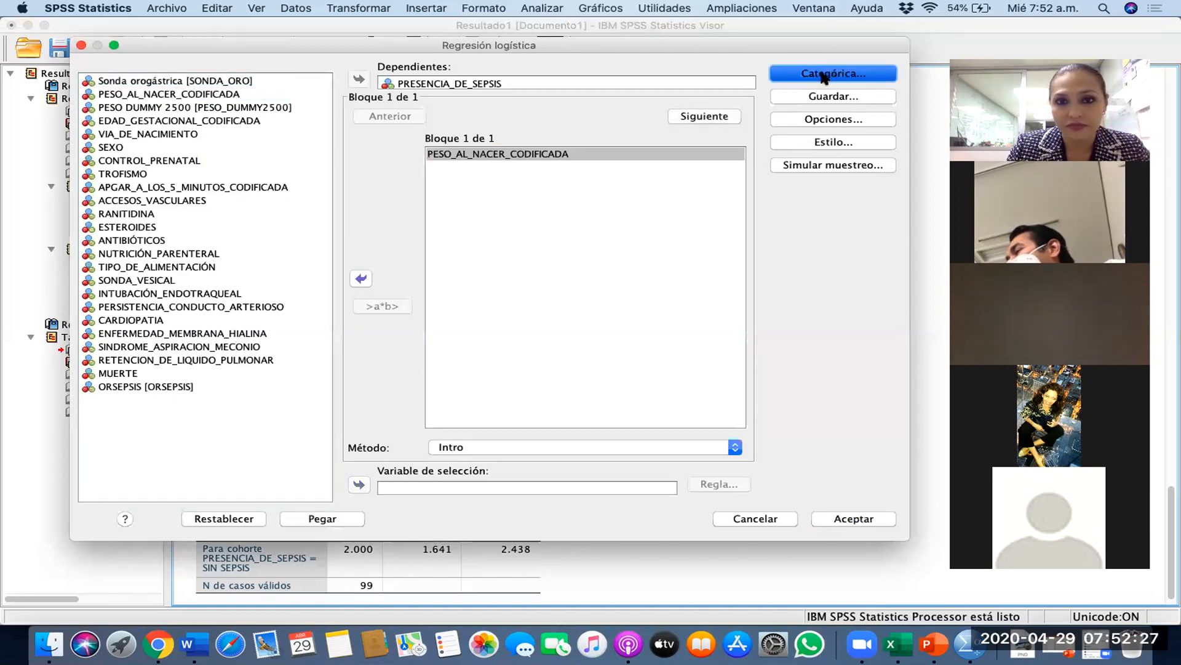
pyautogui.click(483, 224)
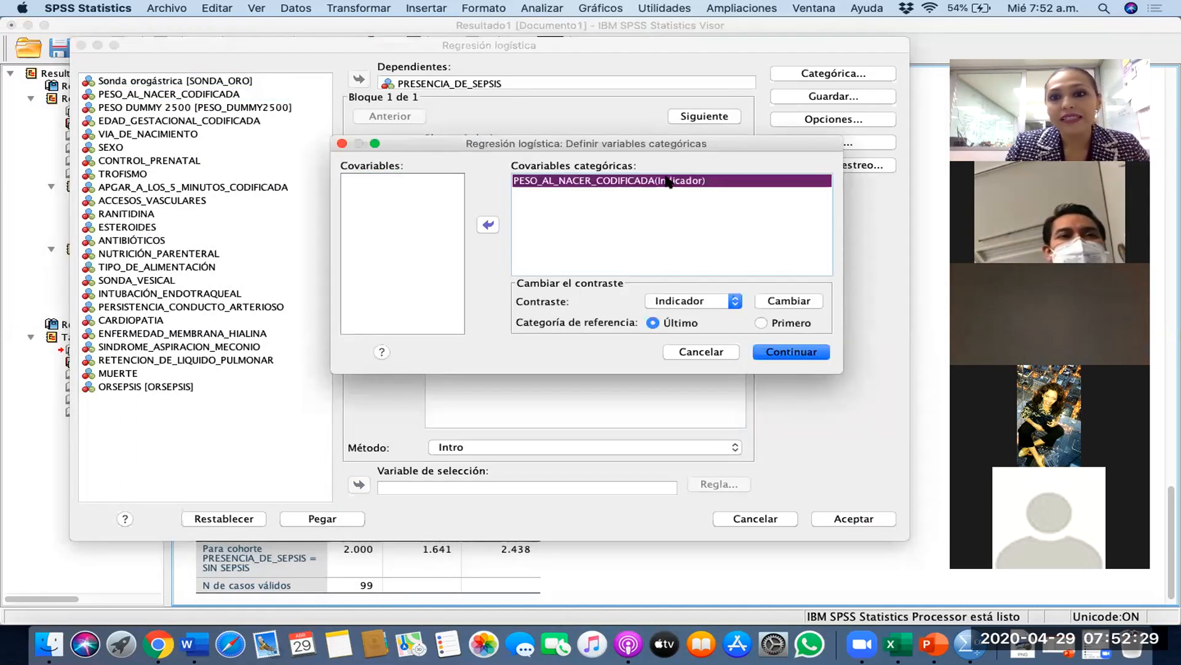
# - Check the value labels of PESO_AL_NACER_CODIFICADA in its variable information
pyautogui.rightClick(695, 183)
pyautogui.moveTo(806, 181); pyautogui.dragTo(384, 136)
pyautogui.click(729, 198)
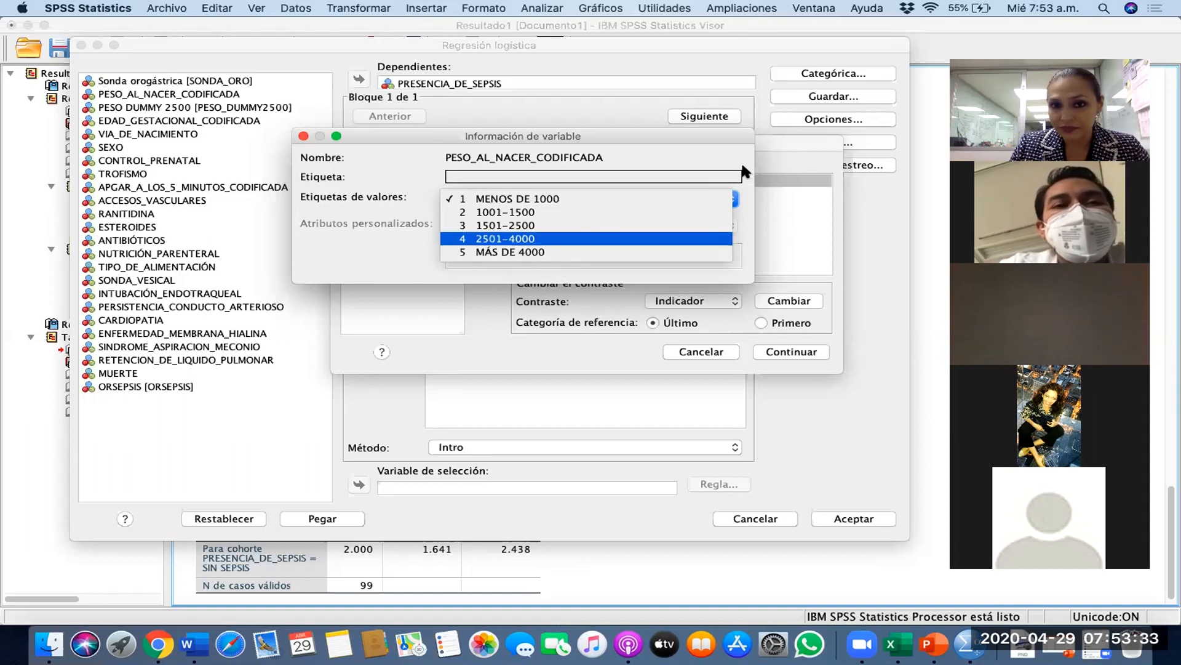
pyautogui.click(303, 136)
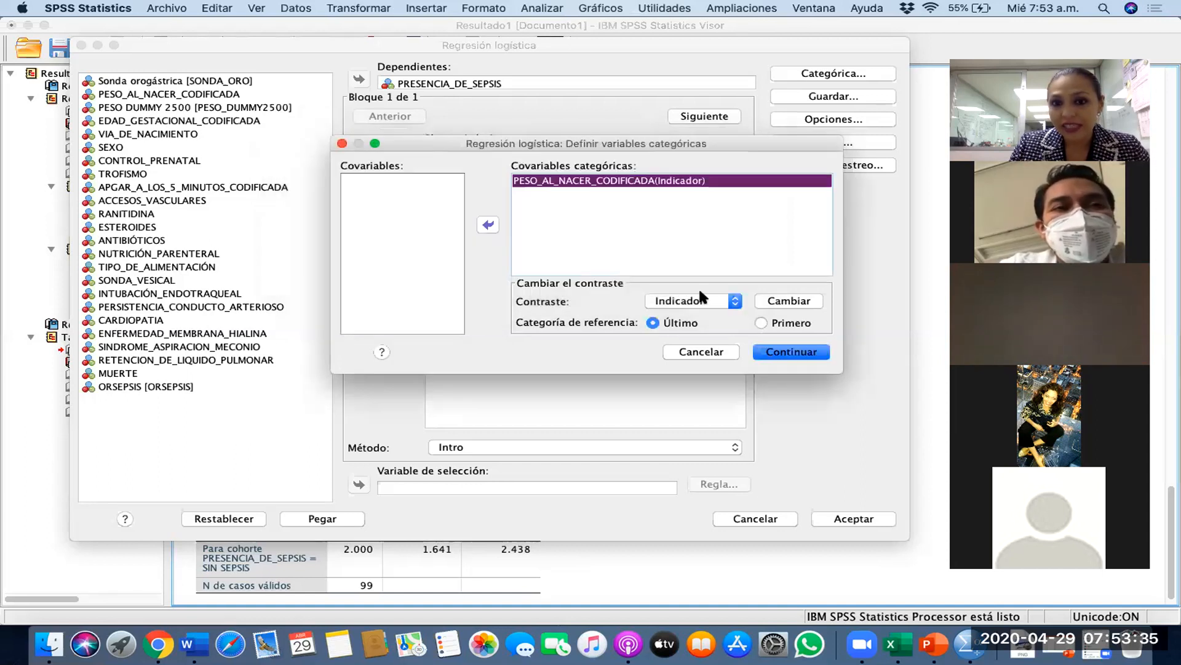
# - Apply the Indicador contrast with the last category as reference, keep the 95% CI for exp(B), and run the regression
pyautogui.click(776, 305)
pyautogui.click(791, 355)
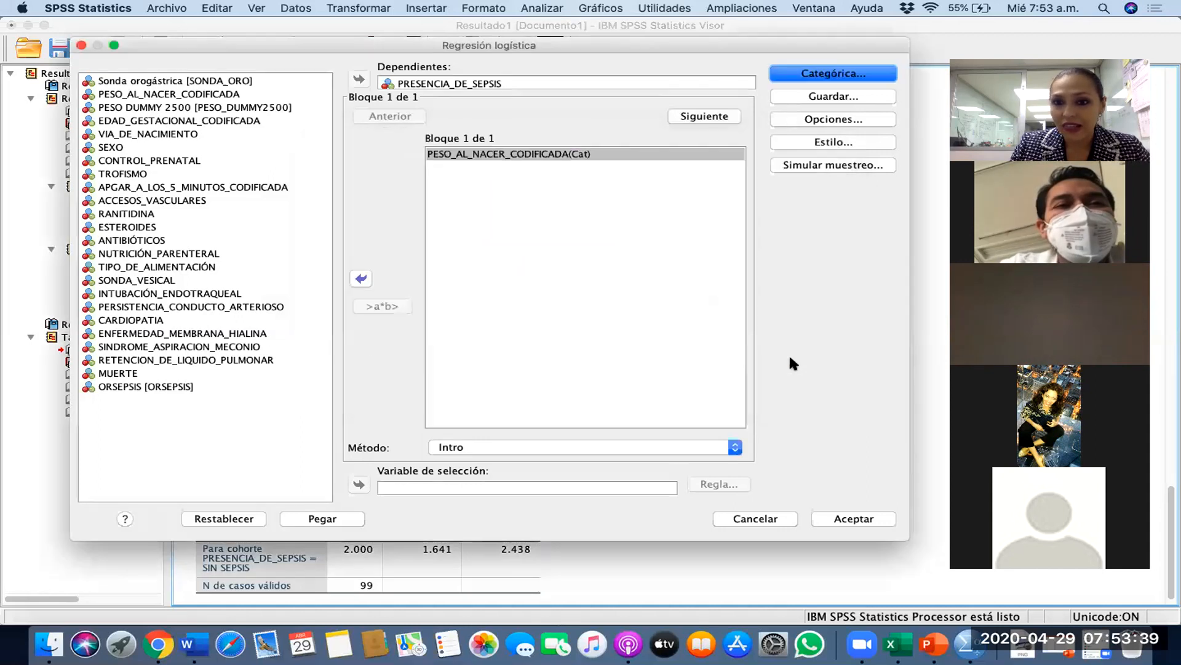
pyautogui.click(866, 119)
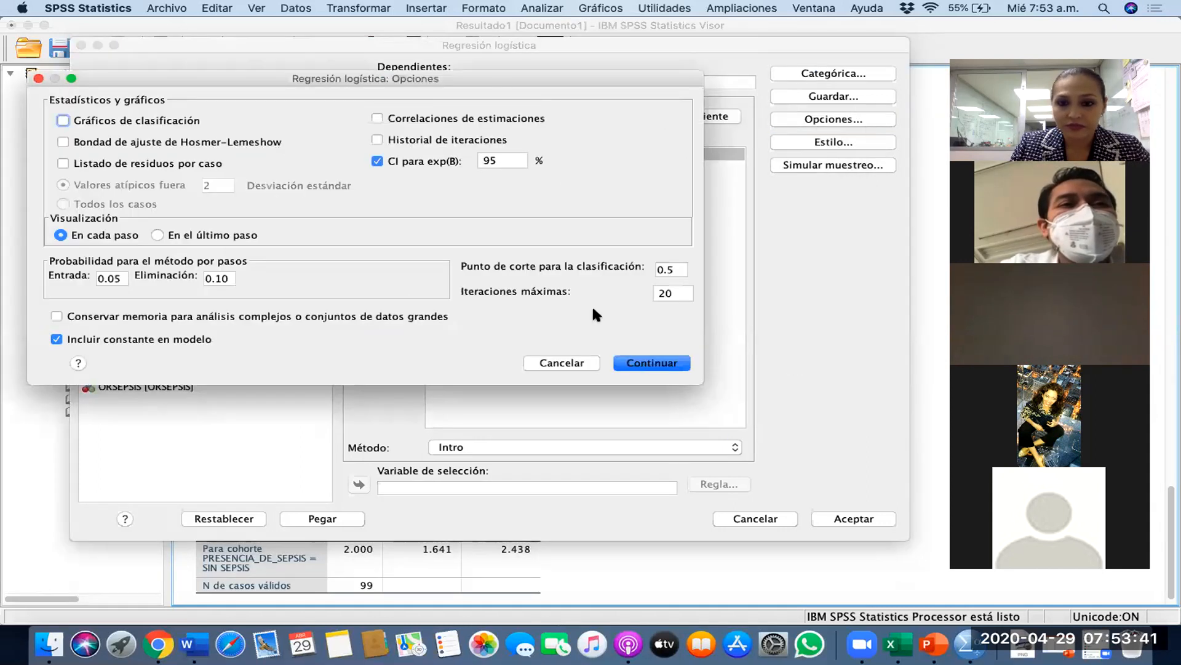
pyautogui.click(677, 365)
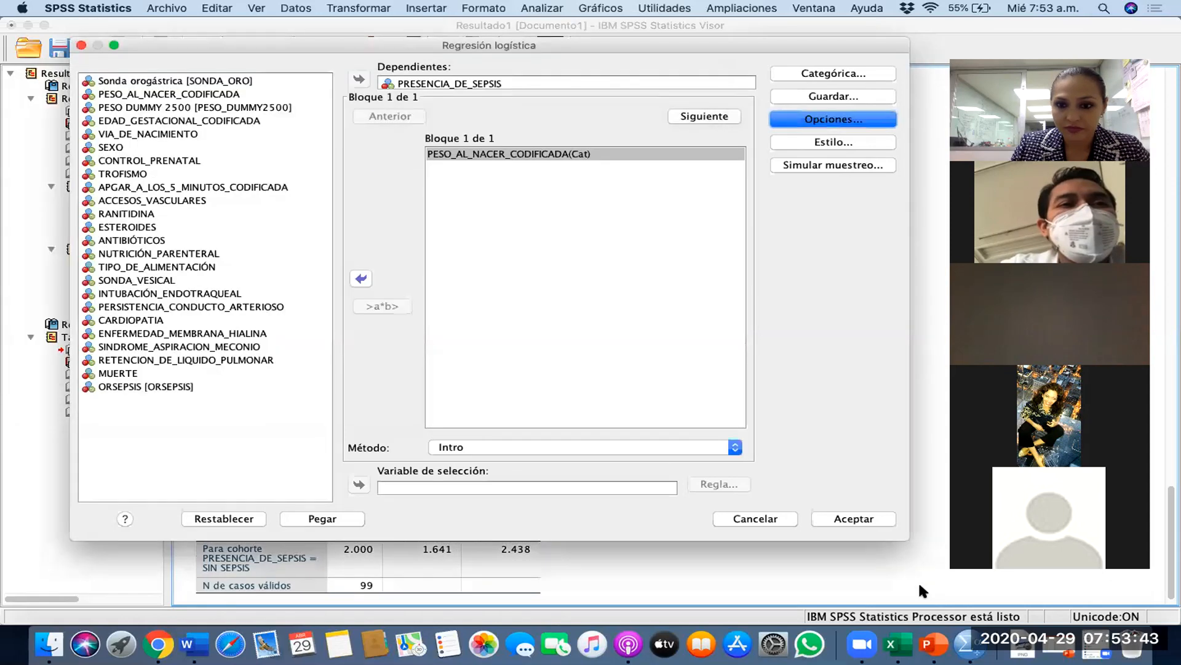
pyautogui.click(860, 521)
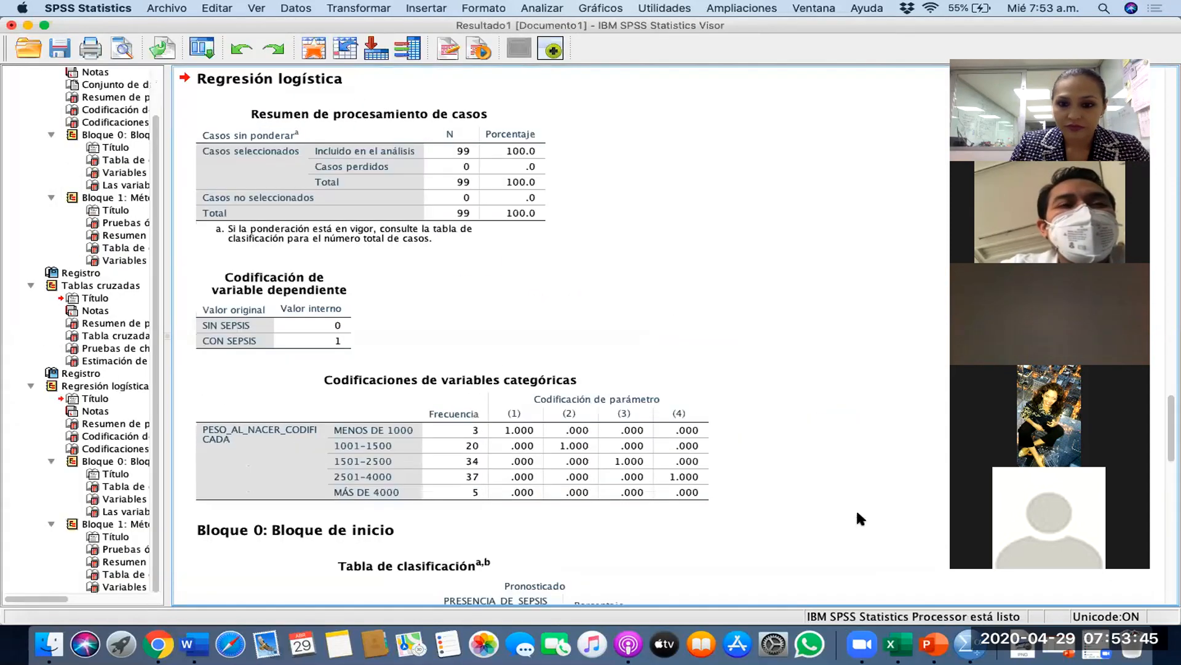
# - Examine the birth-weight regression output: category codings, omnibus tests, model summary, classification table and variables in the equation
pyautogui.scroll(-5, 857, 512)
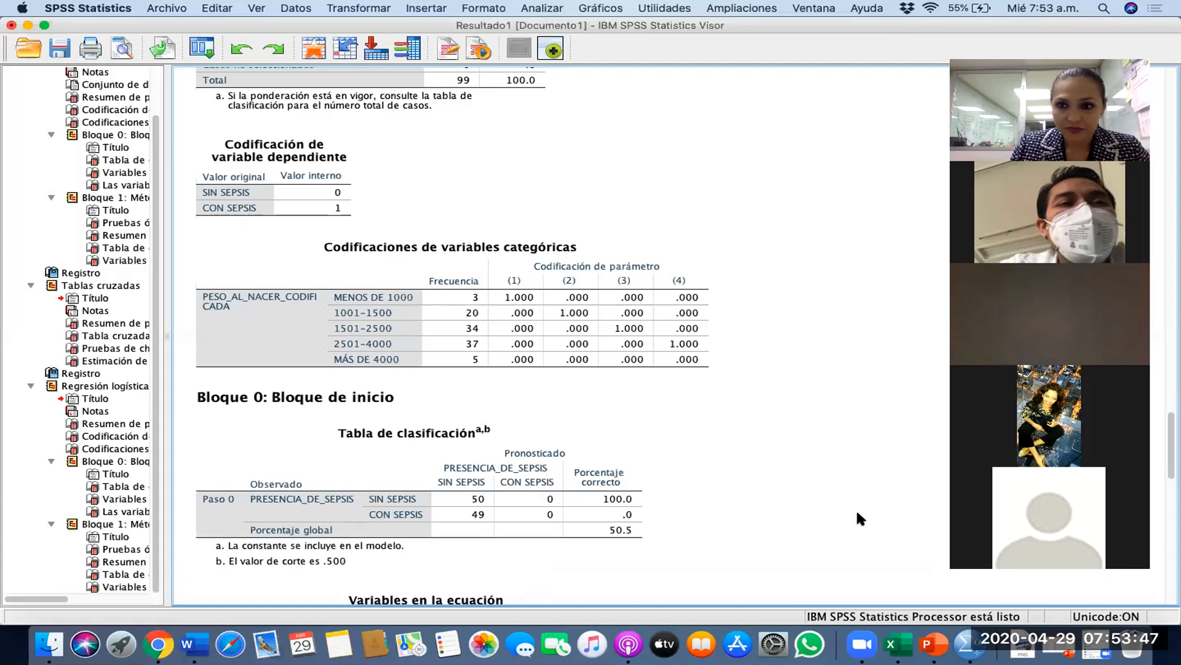
pyautogui.scroll(-1, 859, 519)
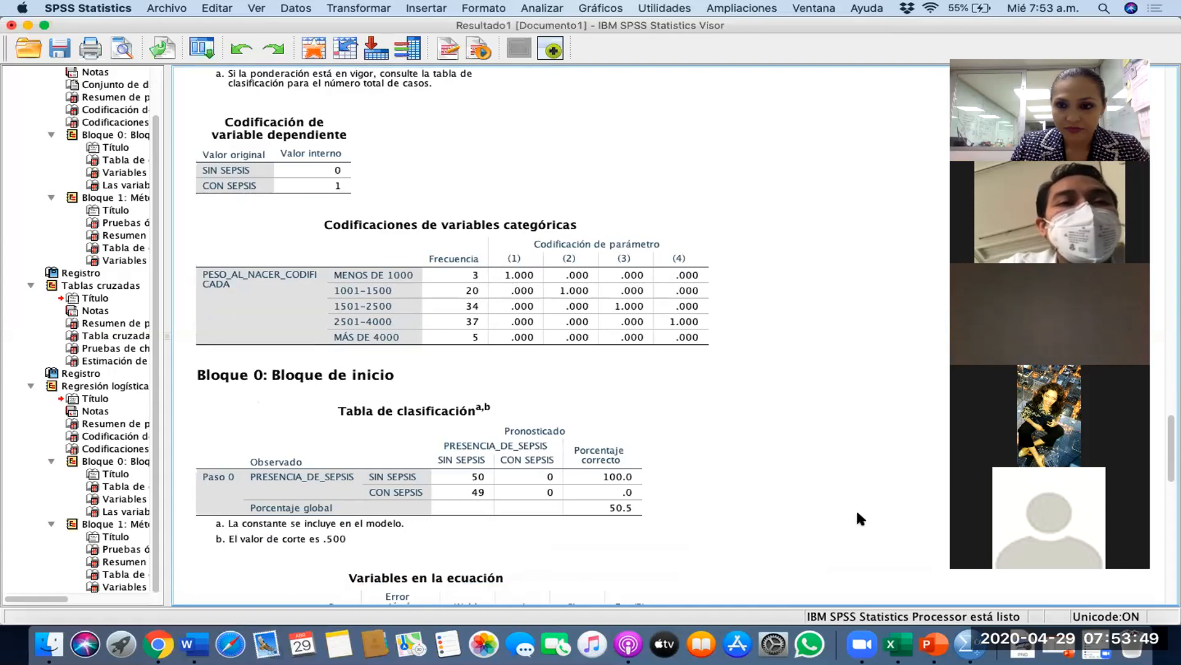
pyautogui.scroll(-20, 859, 518)
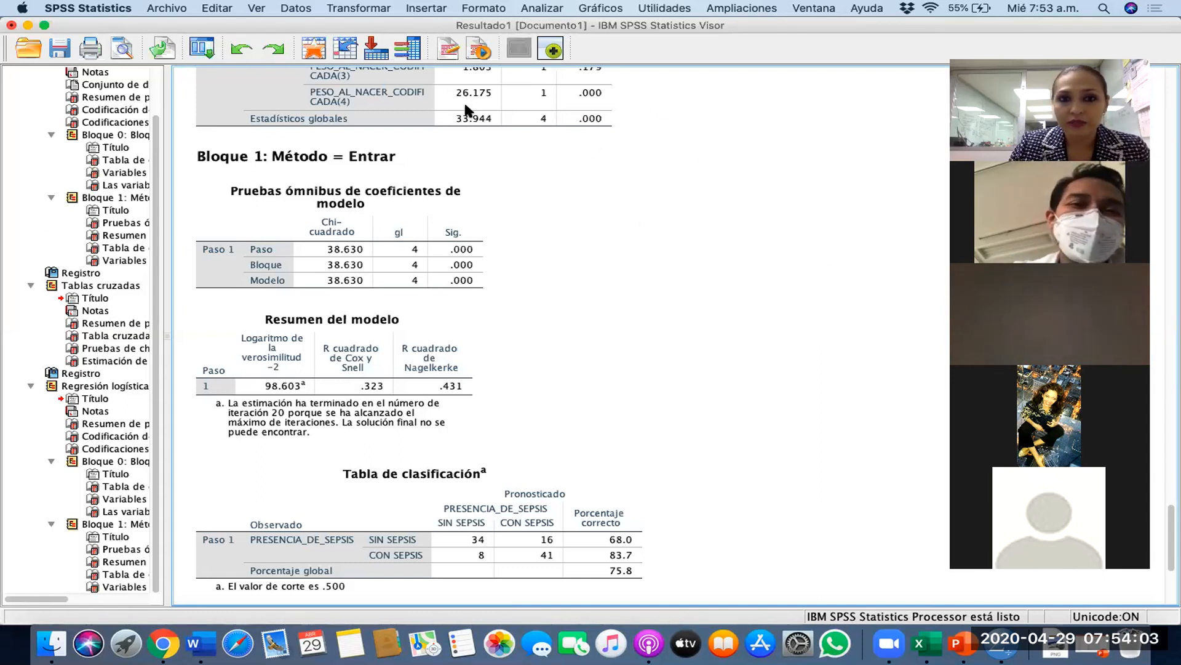
pyautogui.scroll(-3, 717, 406)
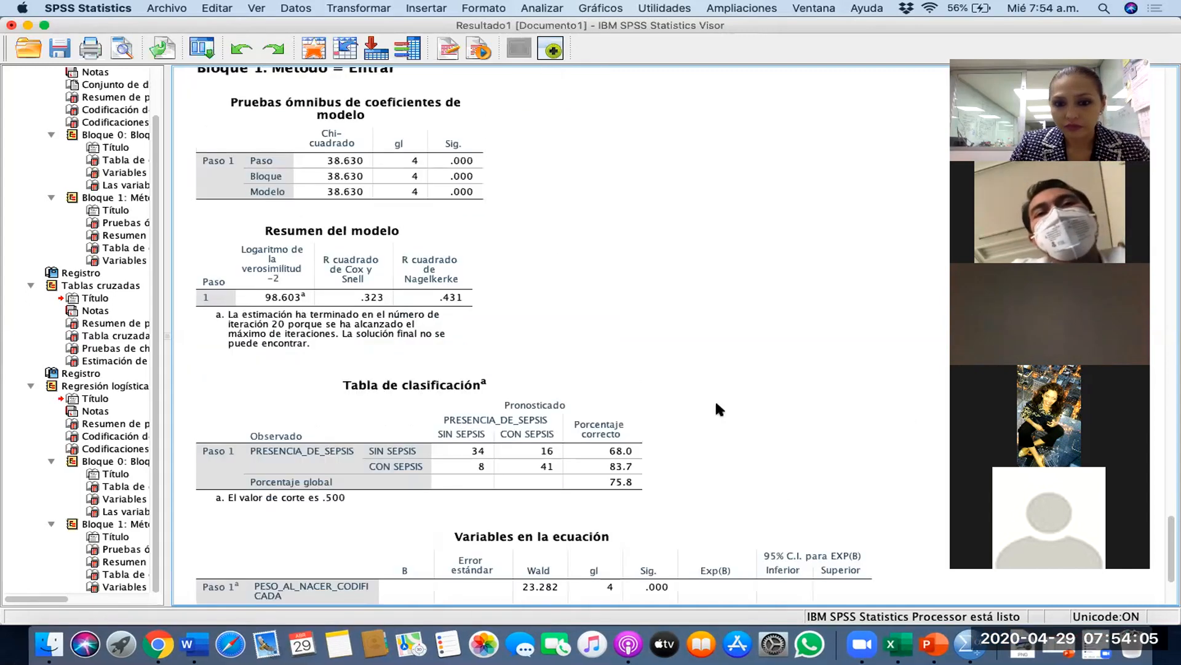
pyautogui.scroll(-5, 715, 403)
pyautogui.click(713, 400)
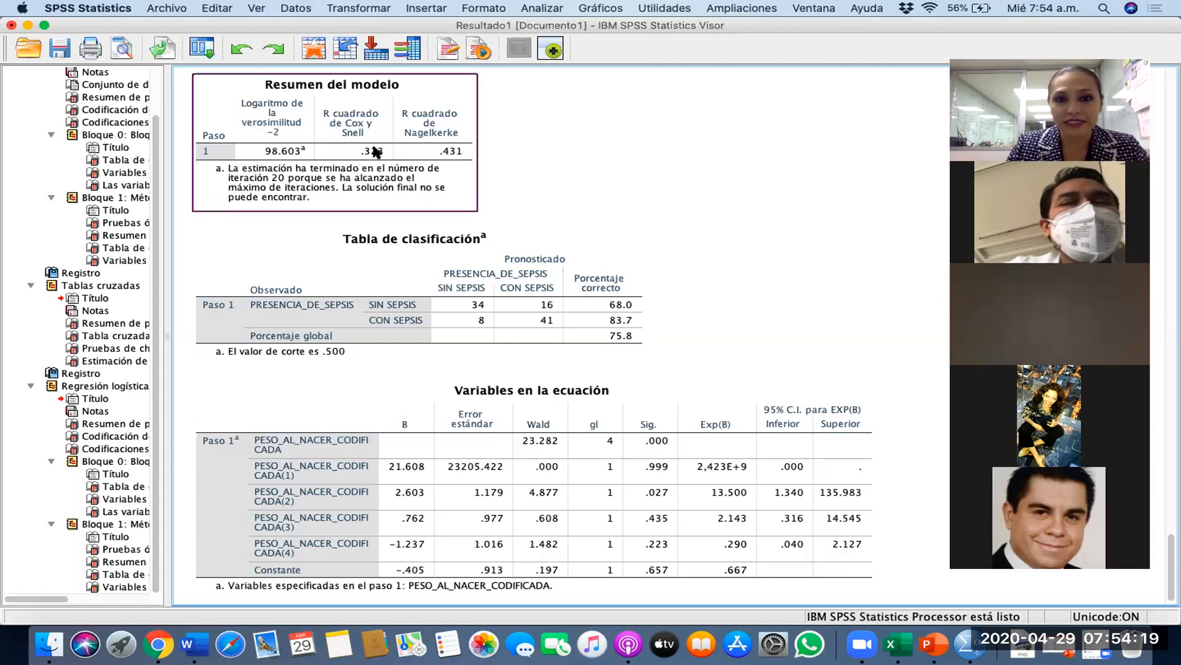
pyautogui.scroll(-1, 537, 511)
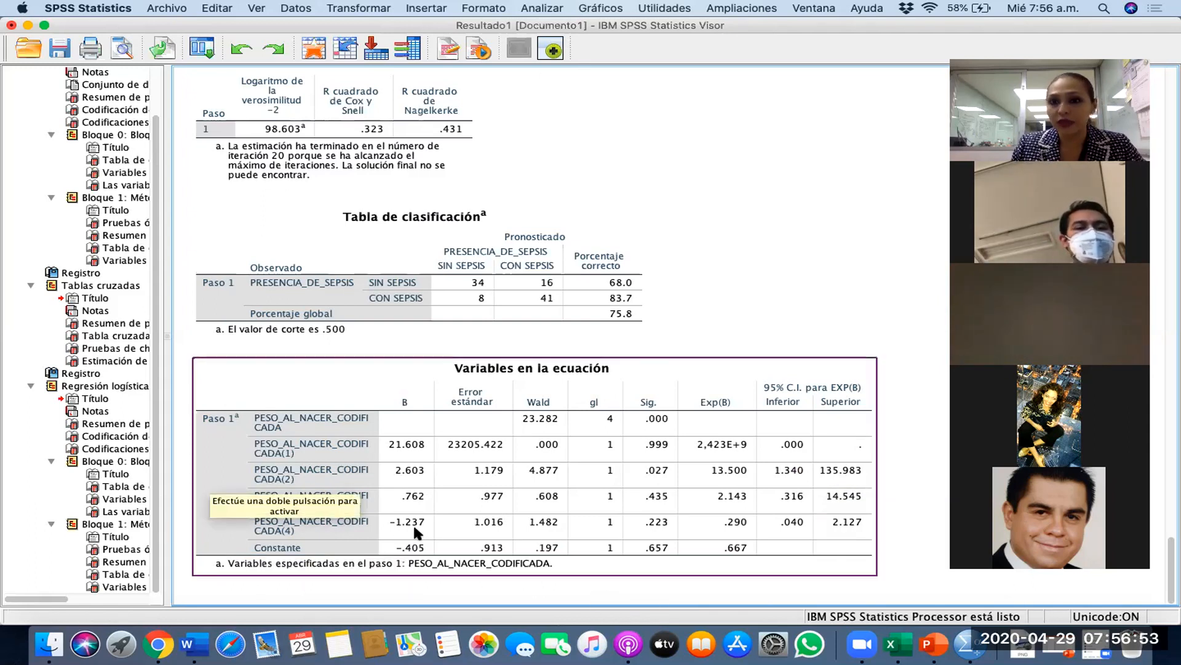
pyautogui.click(349, 362)
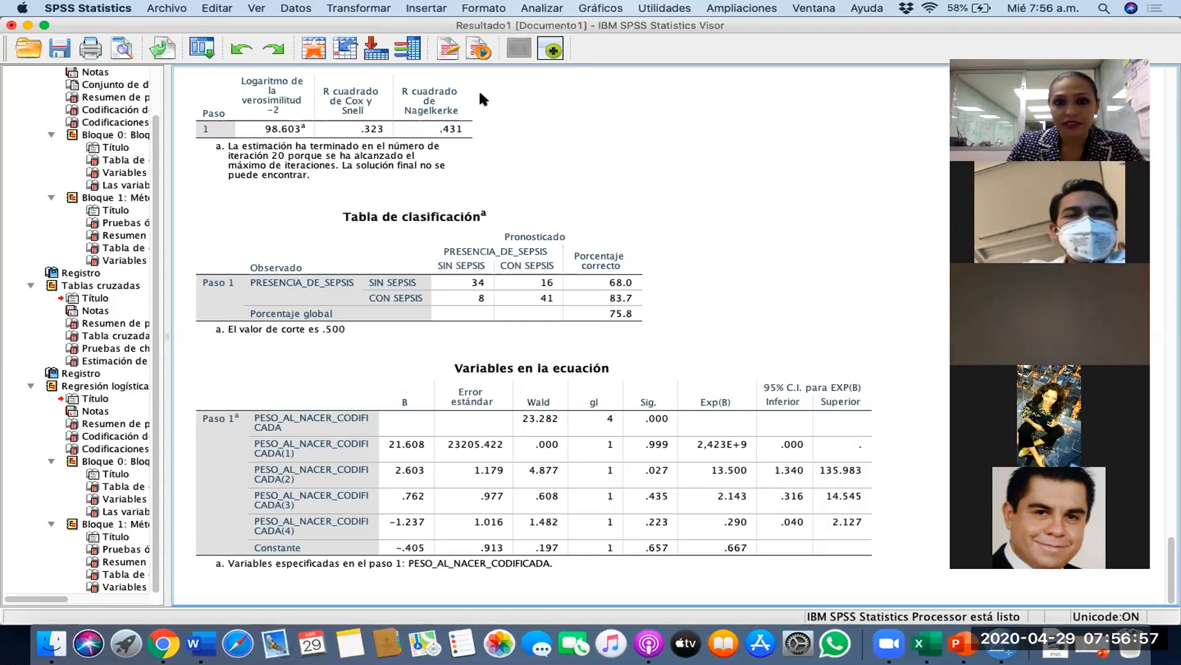
pyautogui.click(491, 451)
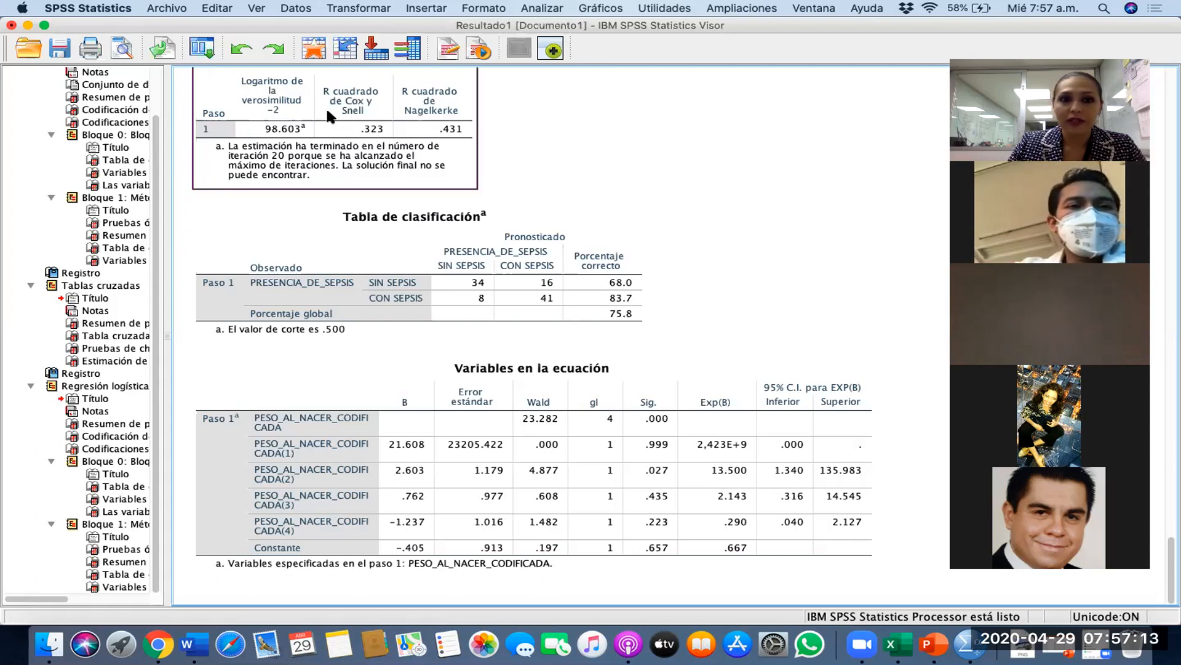
# - Replace ANTIBIÓTICOS with PESO_AL_NACER_CODIFICADA in the crosstab rows, keeping PRESENCIA_DE_SEPSIS in the columns, and run the cross tabulation
pyautogui.click(541, 8)
pyautogui.moveTo(606, 103)
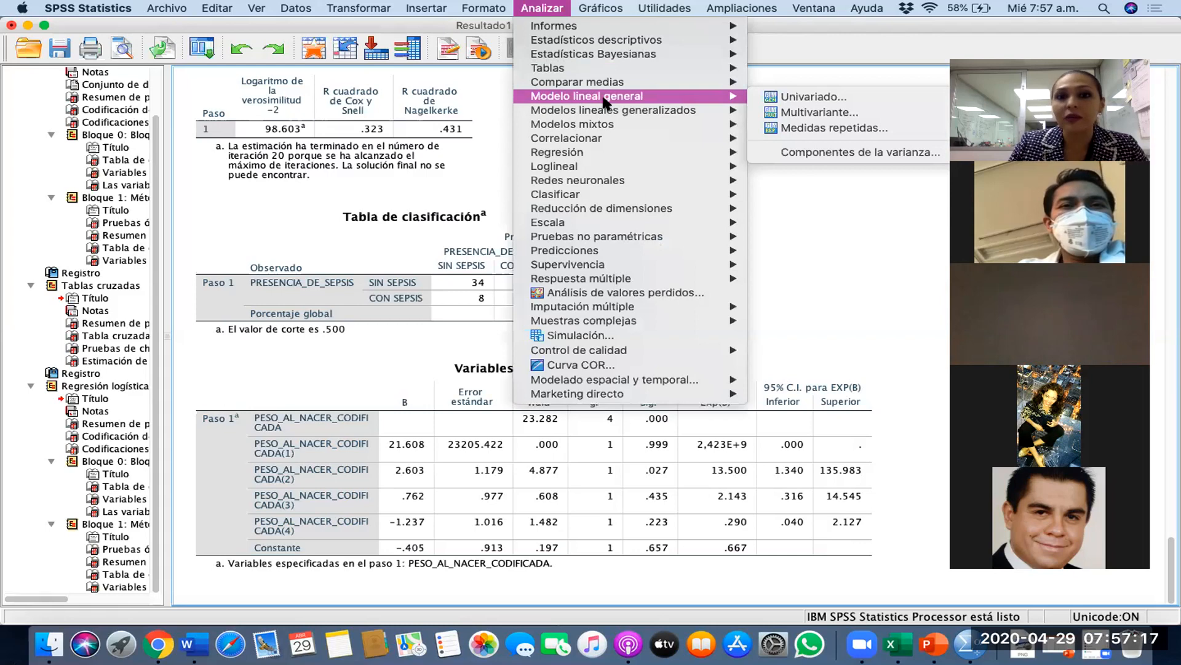
pyautogui.moveTo(615, 39)
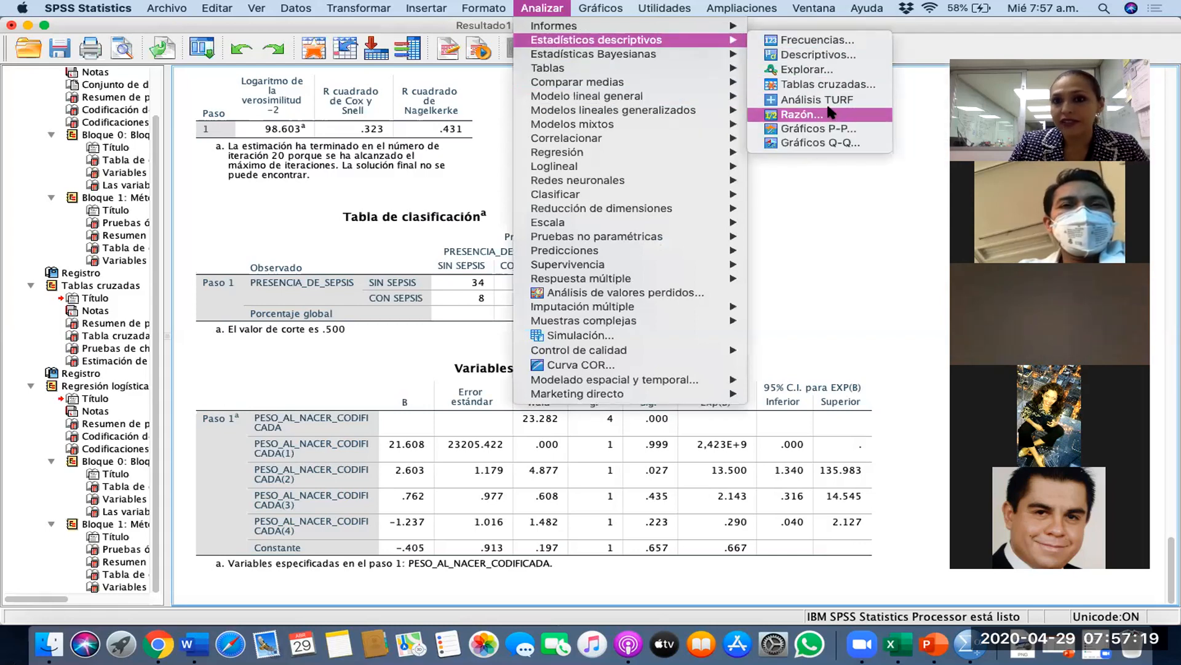
pyautogui.click(824, 83)
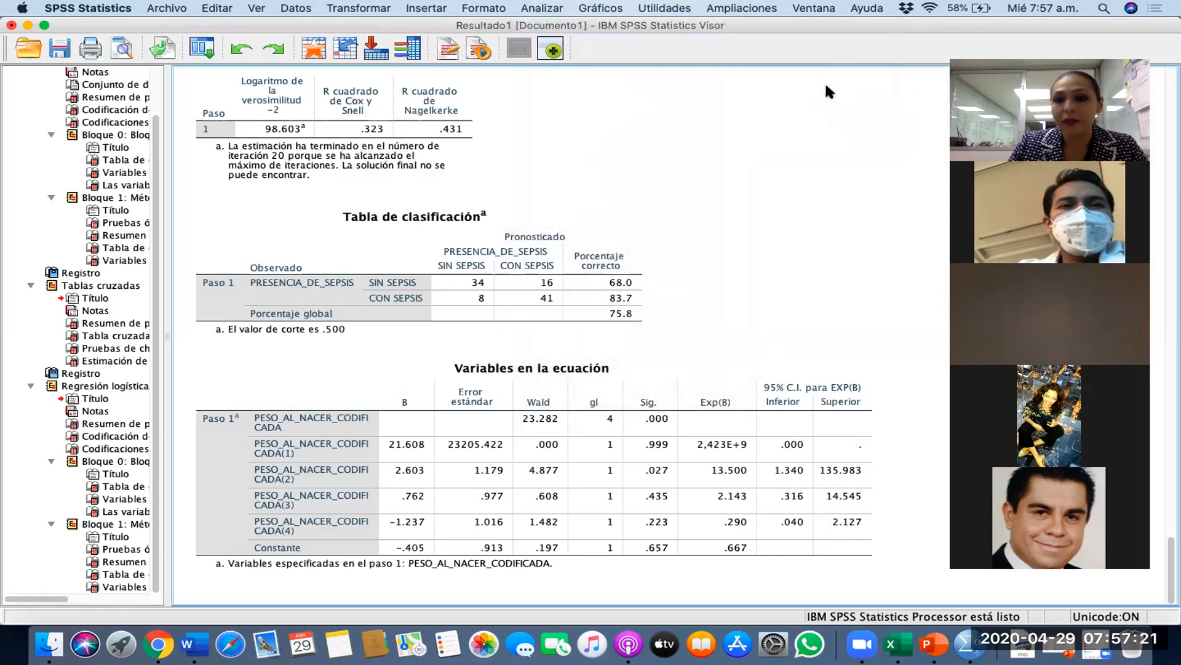
pyautogui.click(566, 116)
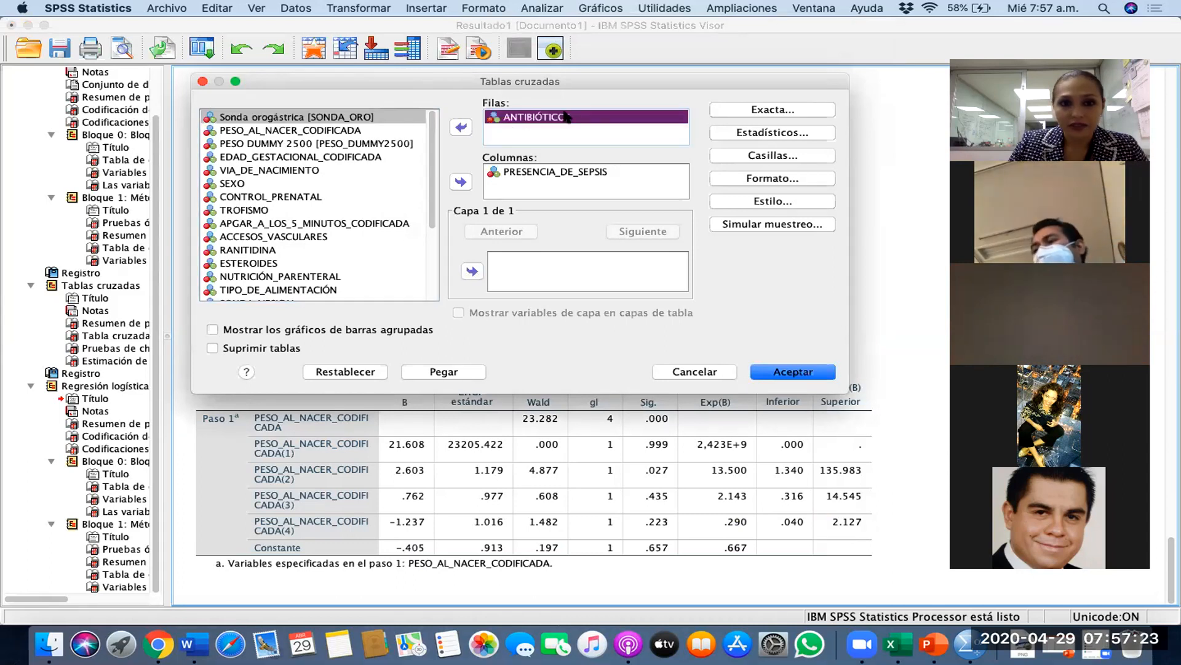
pyautogui.click(461, 126)
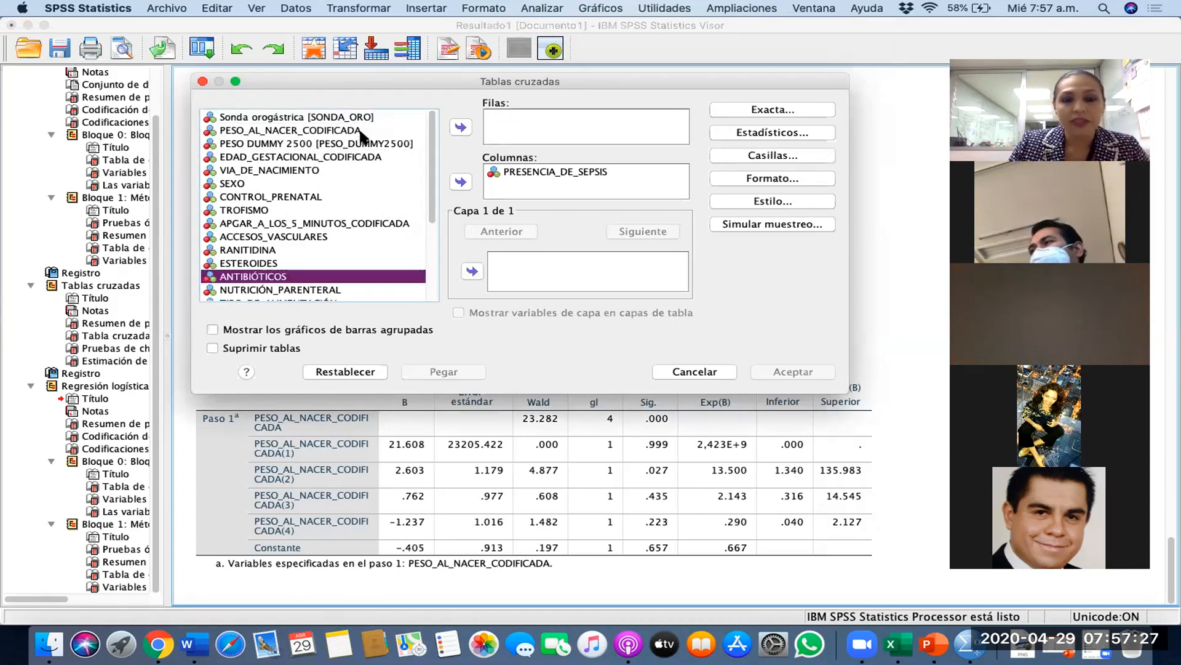
pyautogui.click(362, 131)
pyautogui.click(462, 127)
pyautogui.click(794, 372)
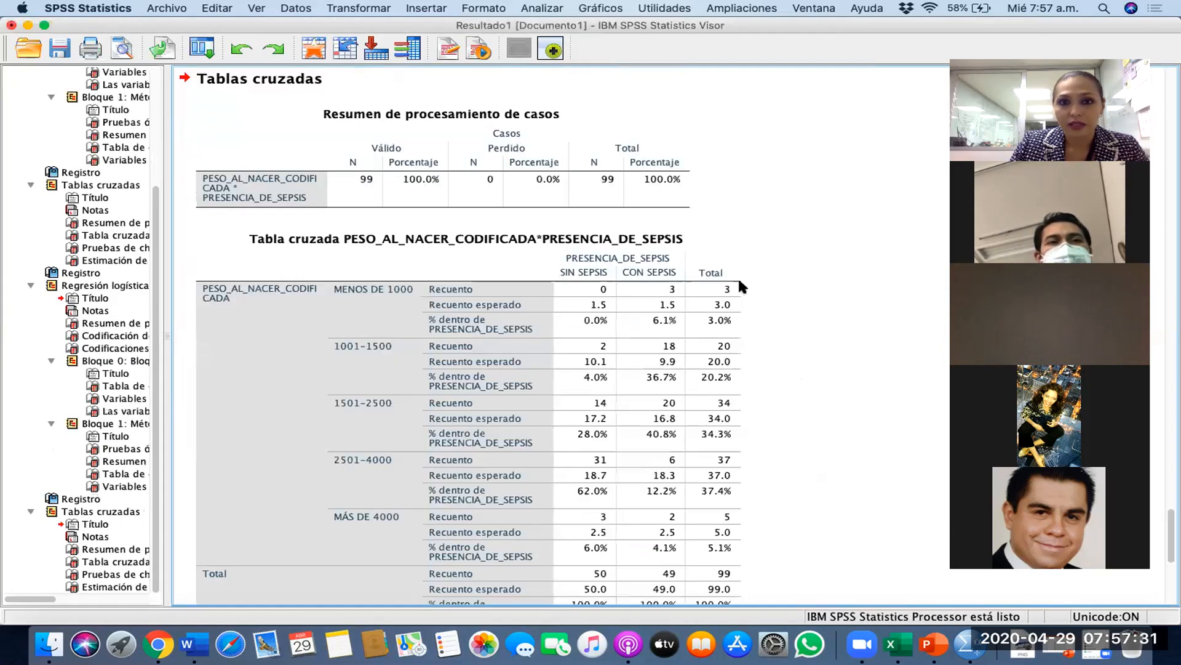
# - Examine the observed and expected counts and column percentages in the PESO_AL_NACER_CODIFICADA by PRESENCIA_DE_SEPSIS table
pyautogui.click(575, 302)
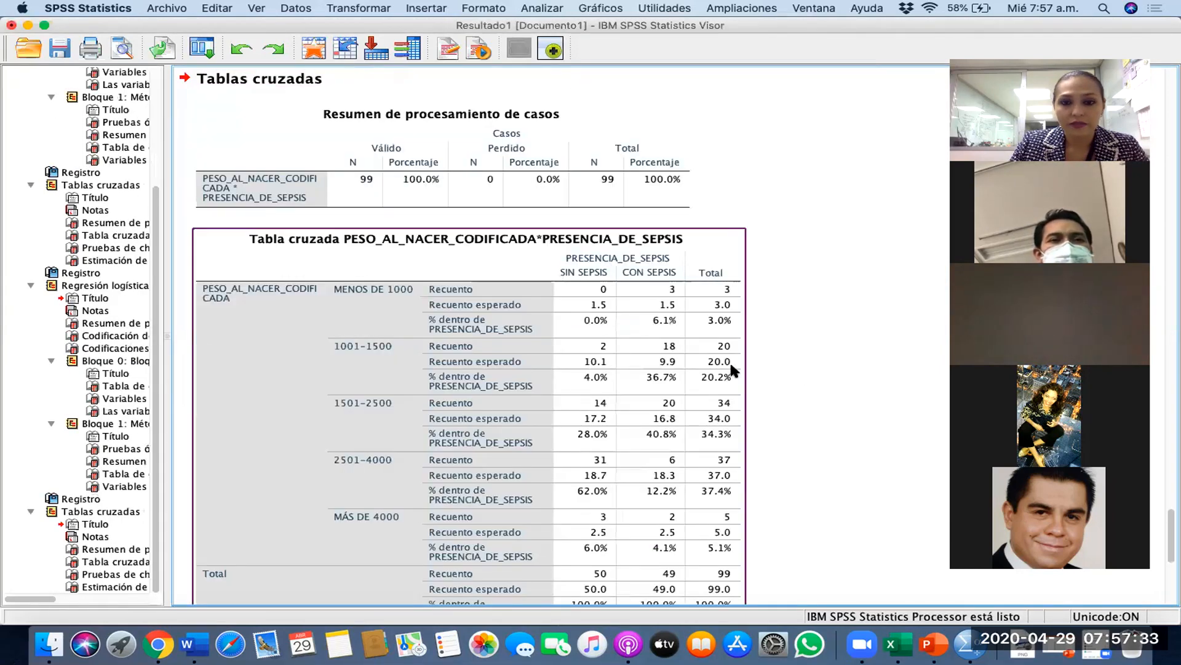
pyautogui.scroll(-6, 730, 369)
pyautogui.scroll(5, 730, 369)
pyautogui.click(936, 540)
pyautogui.click(567, 363)
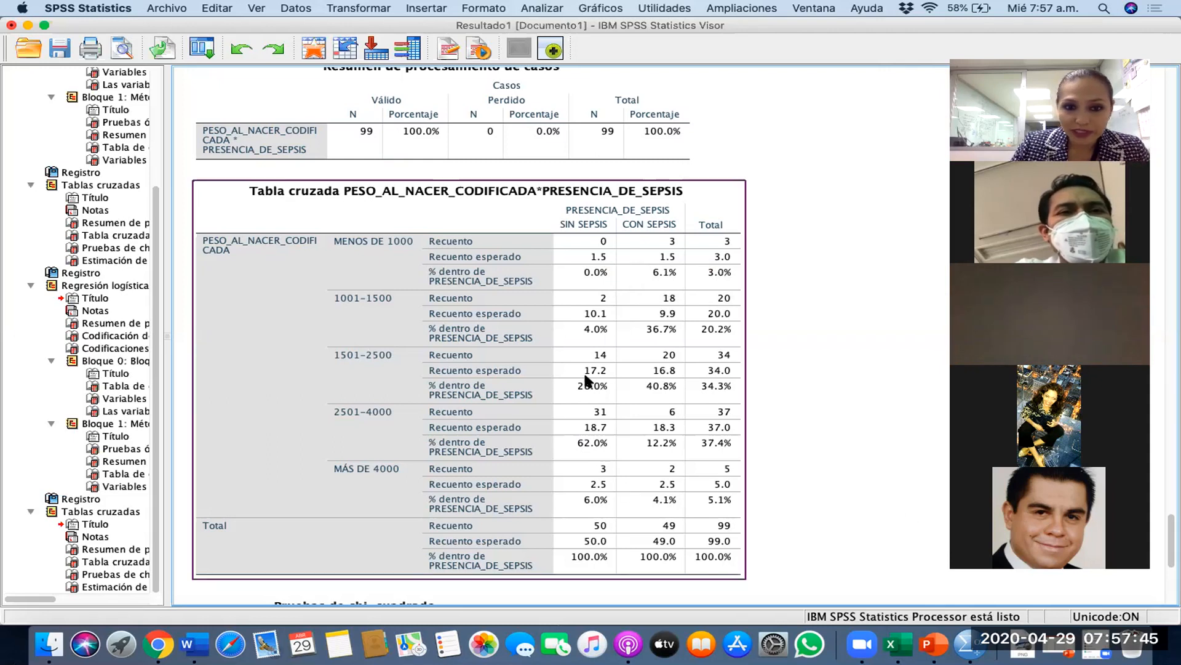
# - Reopen the logistic regression and replace PESO_AL_NACER_CODIFICADA with PESO_DUMMY2500 as the covariate for PRESENCIA_DE_SEPSIS
pyautogui.scroll(-1, 585, 376)
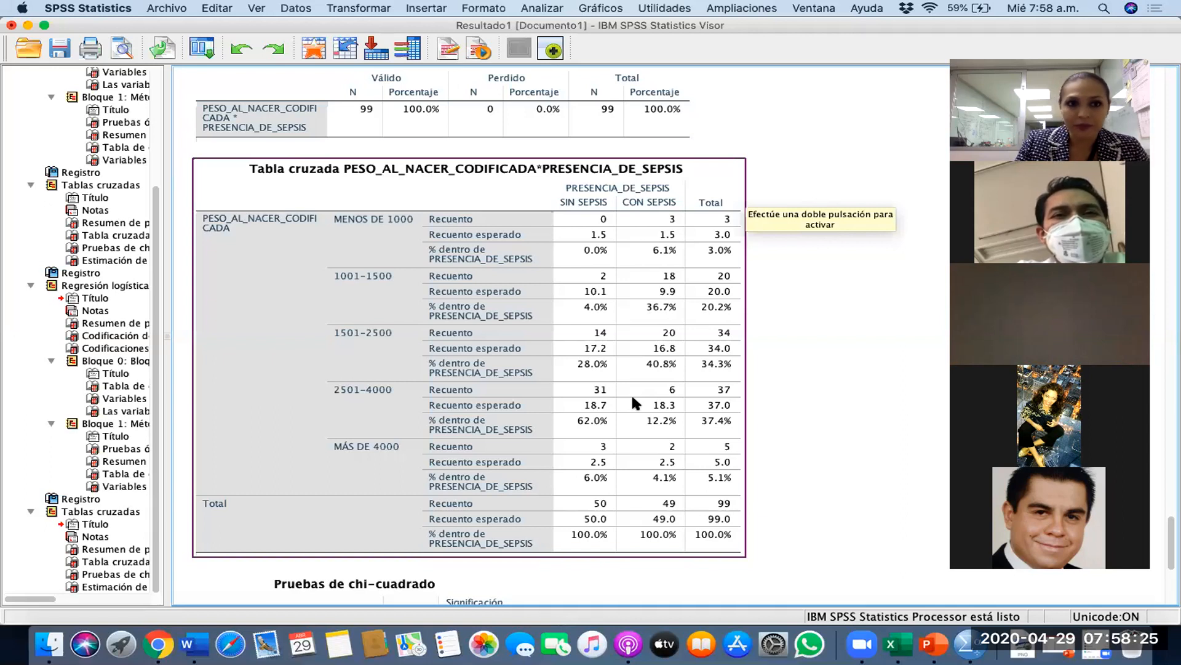
pyautogui.click(198, 44)
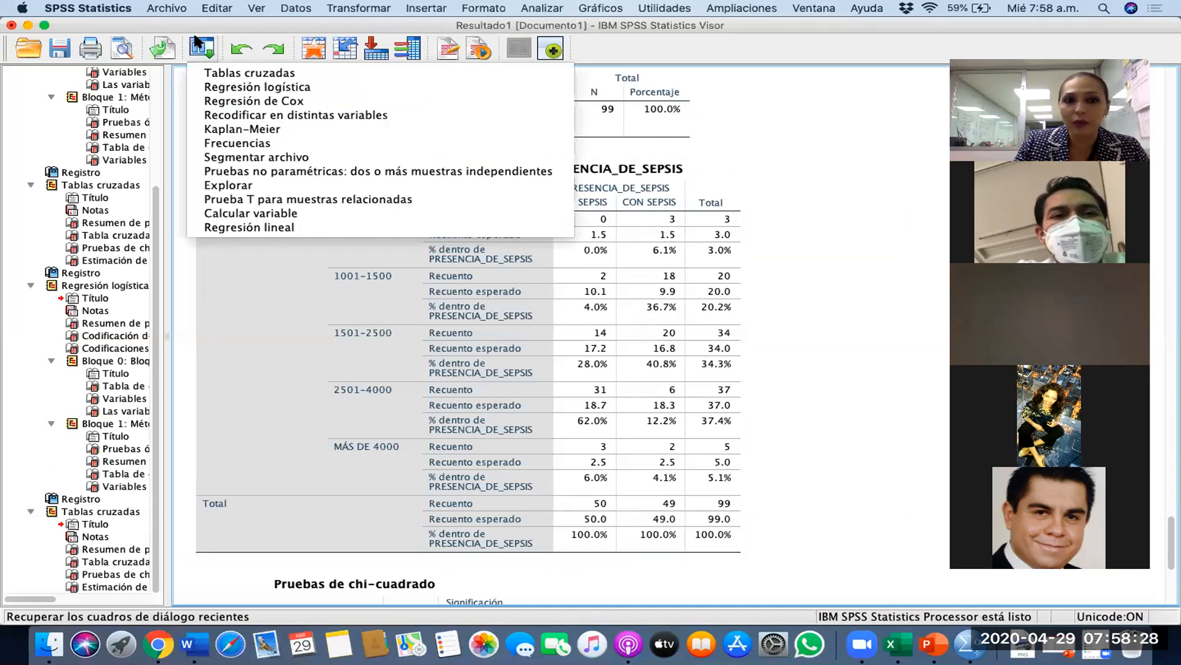
pyautogui.click(257, 87)
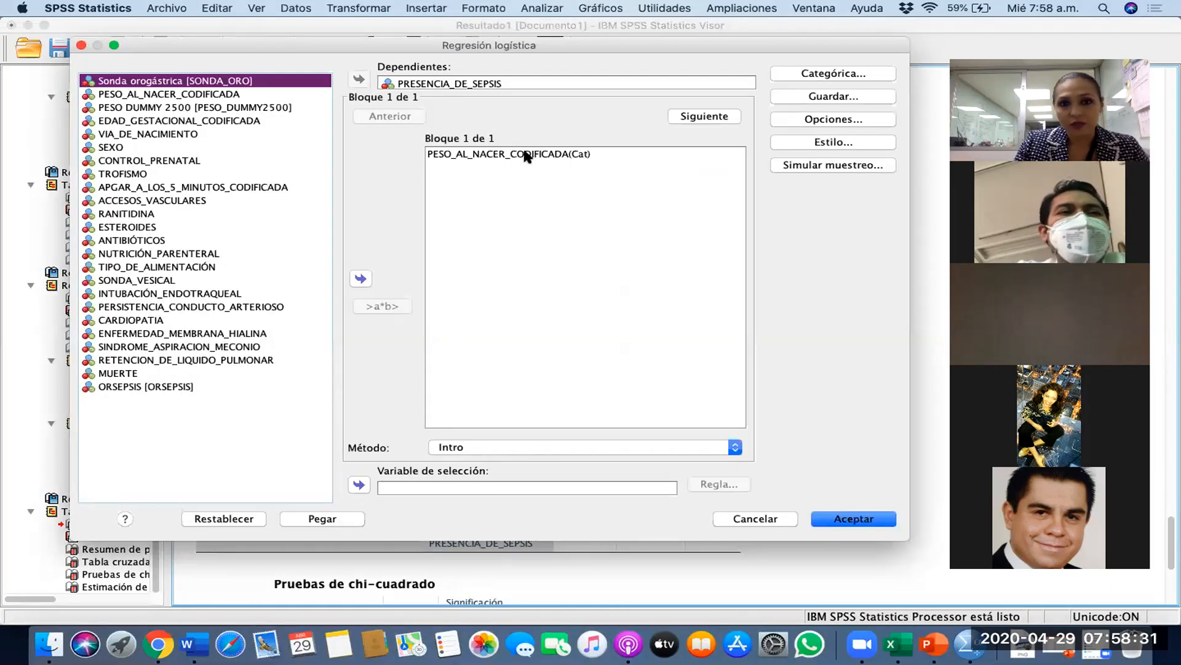
pyautogui.click(526, 154)
pyautogui.click(361, 278)
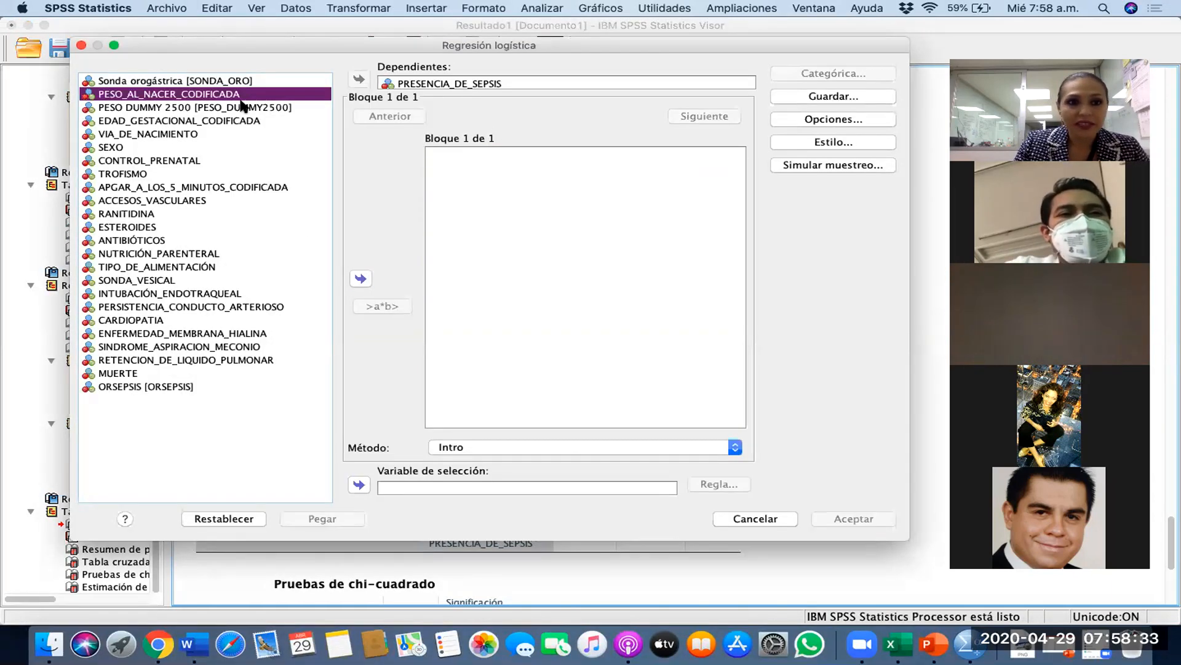
pyautogui.click(274, 107)
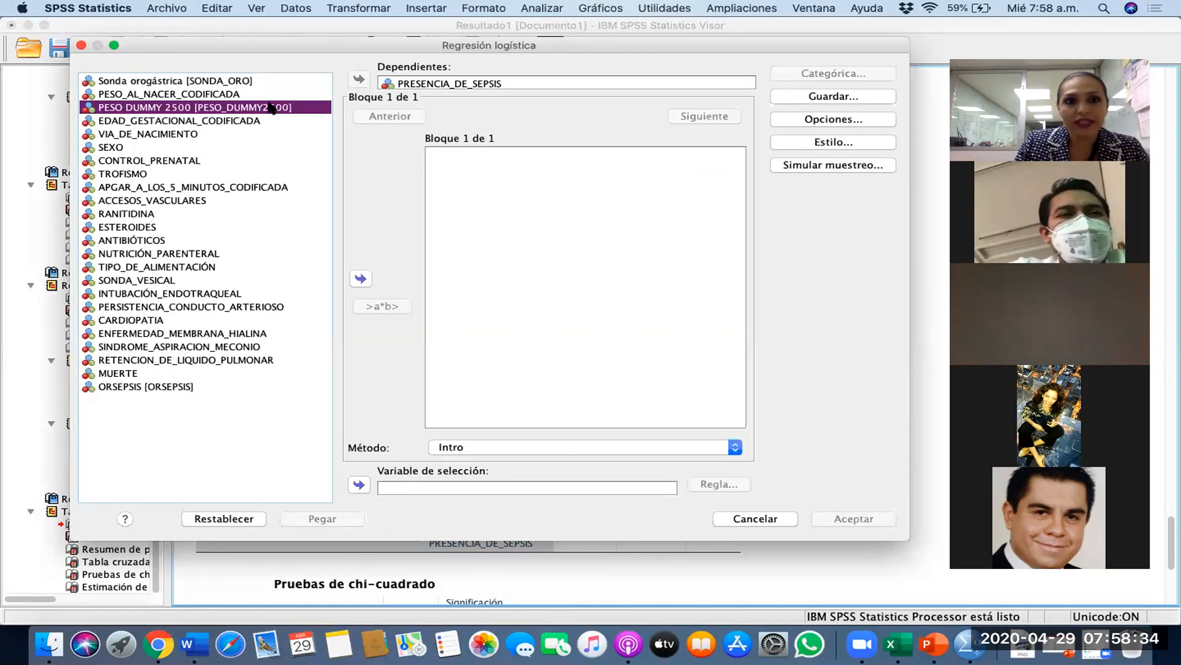
pyautogui.click(361, 278)
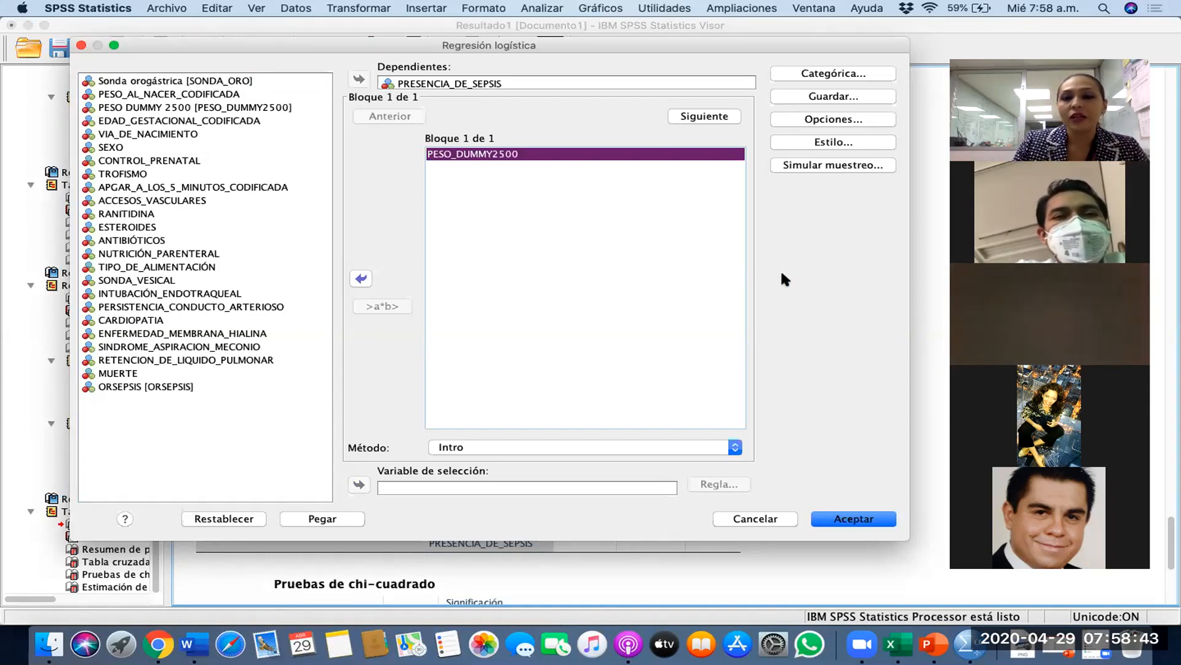
# - Define PESO_DUMMY2500 as a categorical covariate and check its value labels in the variable information
pyautogui.click(785, 73)
pyautogui.click(489, 225)
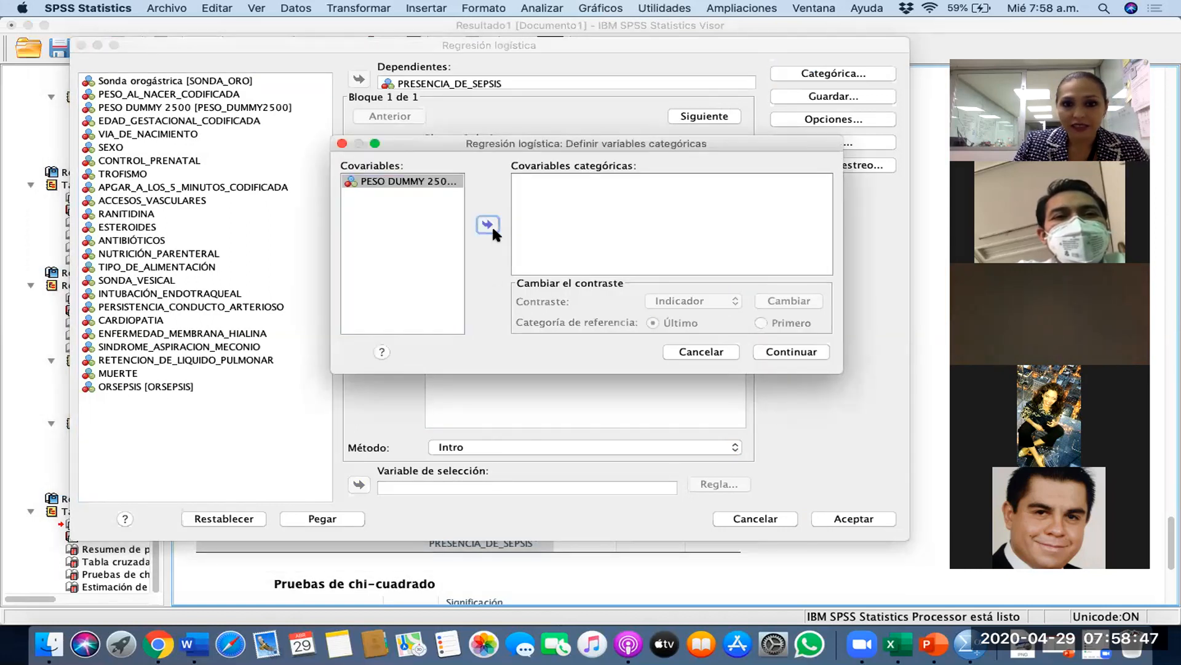
pyautogui.rightClick(588, 181)
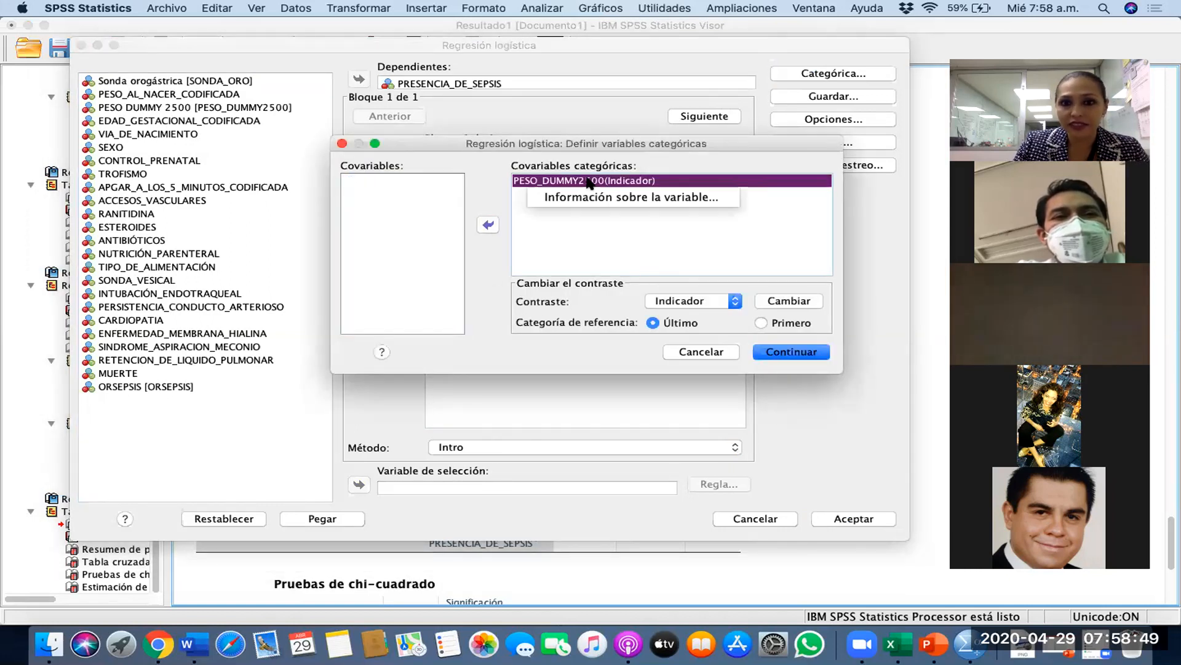
pyautogui.click(632, 197)
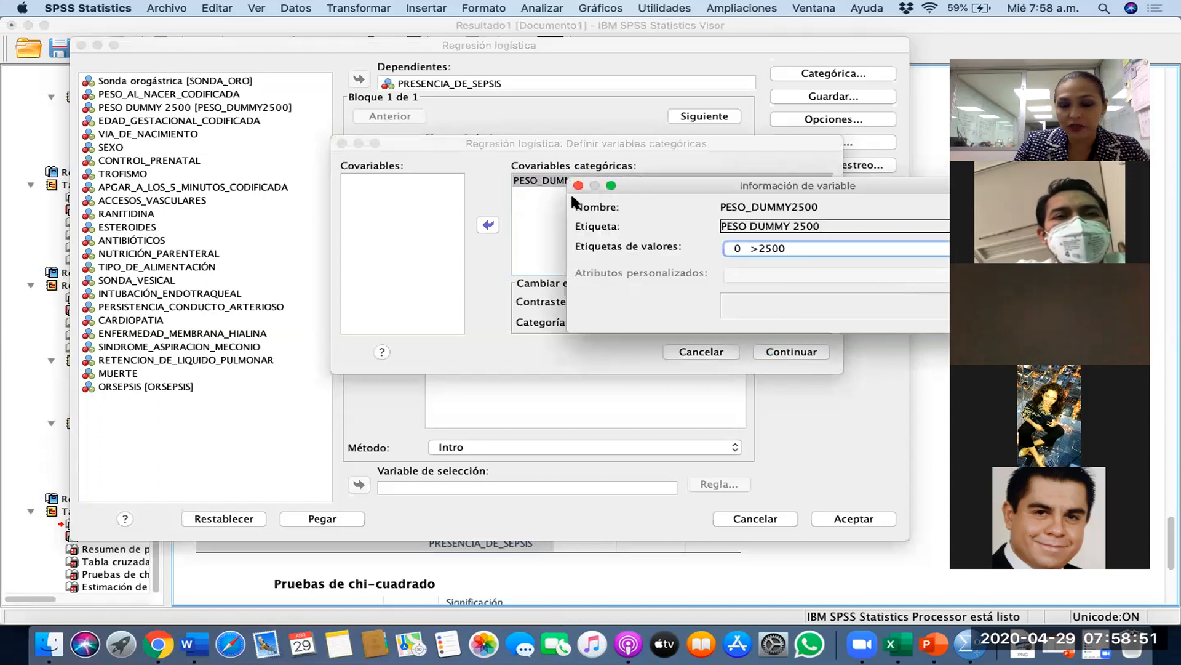
pyautogui.click(780, 250)
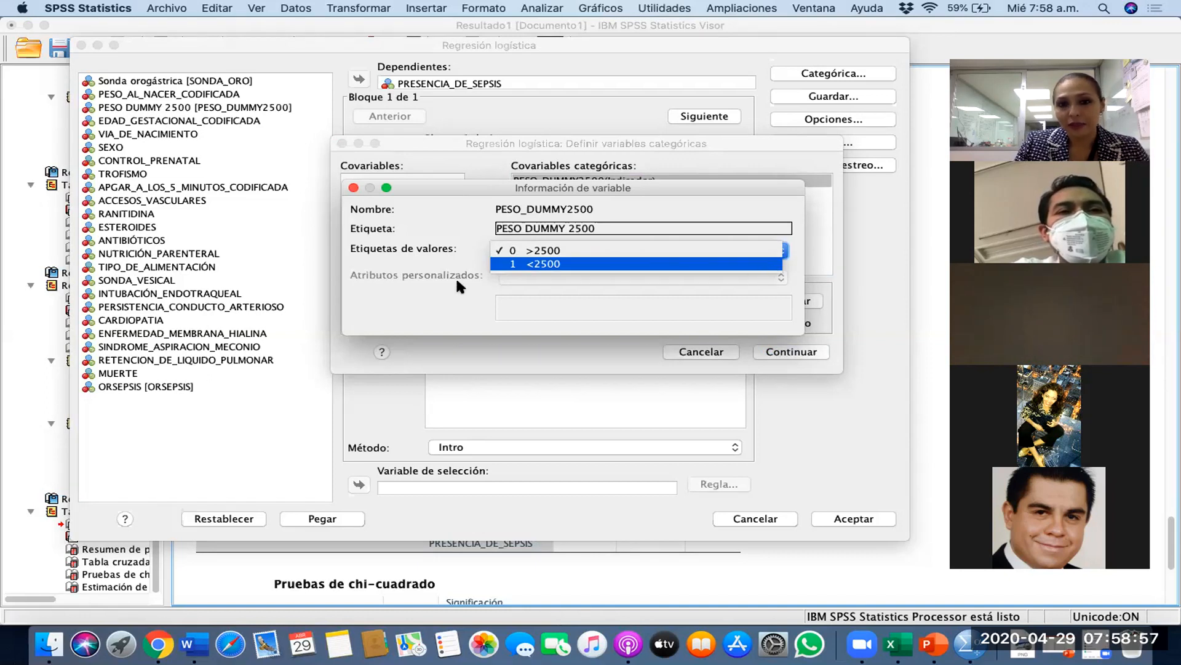
pyautogui.moveTo(662, 185); pyautogui.dragTo(657, 151)
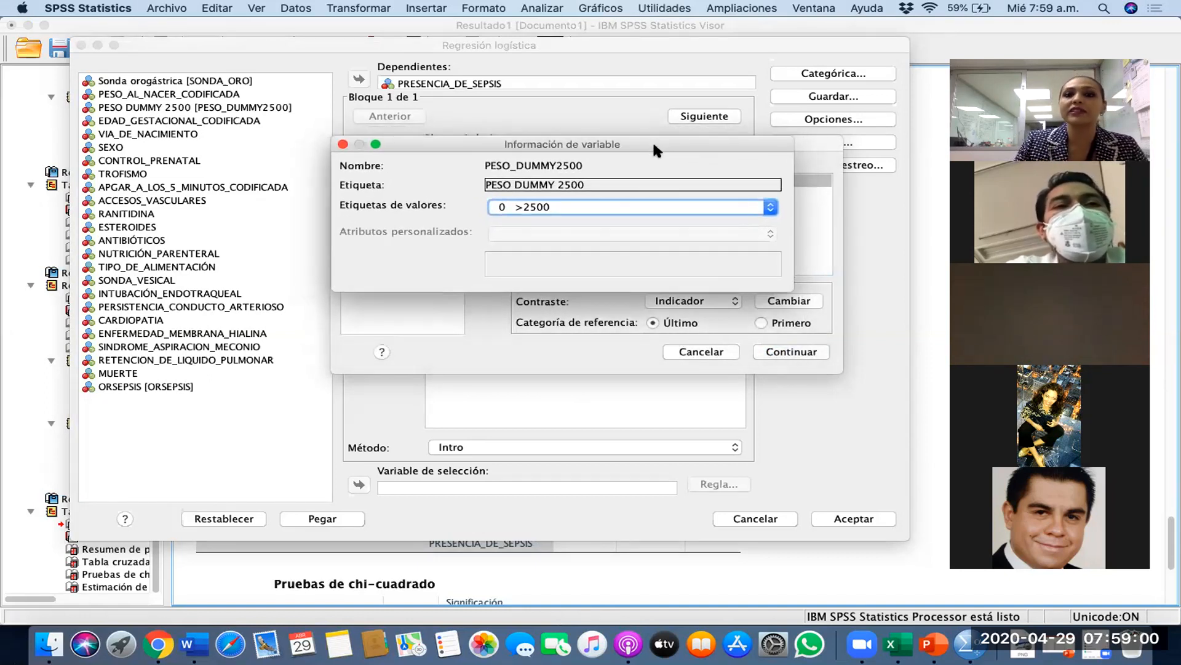
pyautogui.click(745, 208)
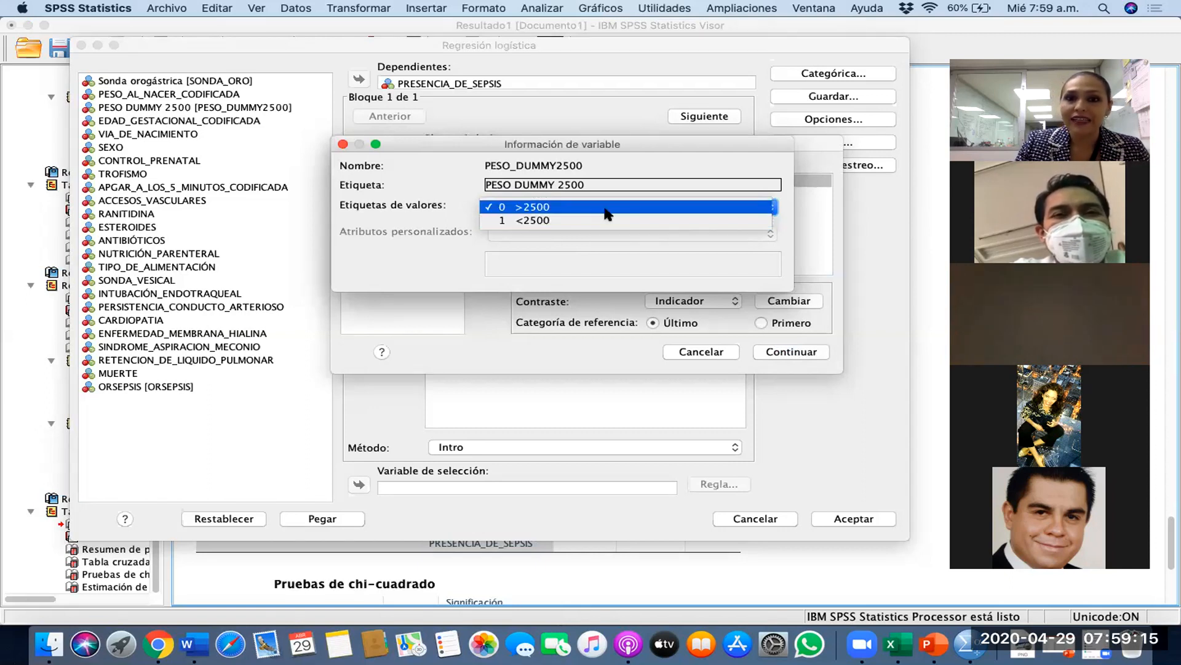
pyautogui.click(343, 151)
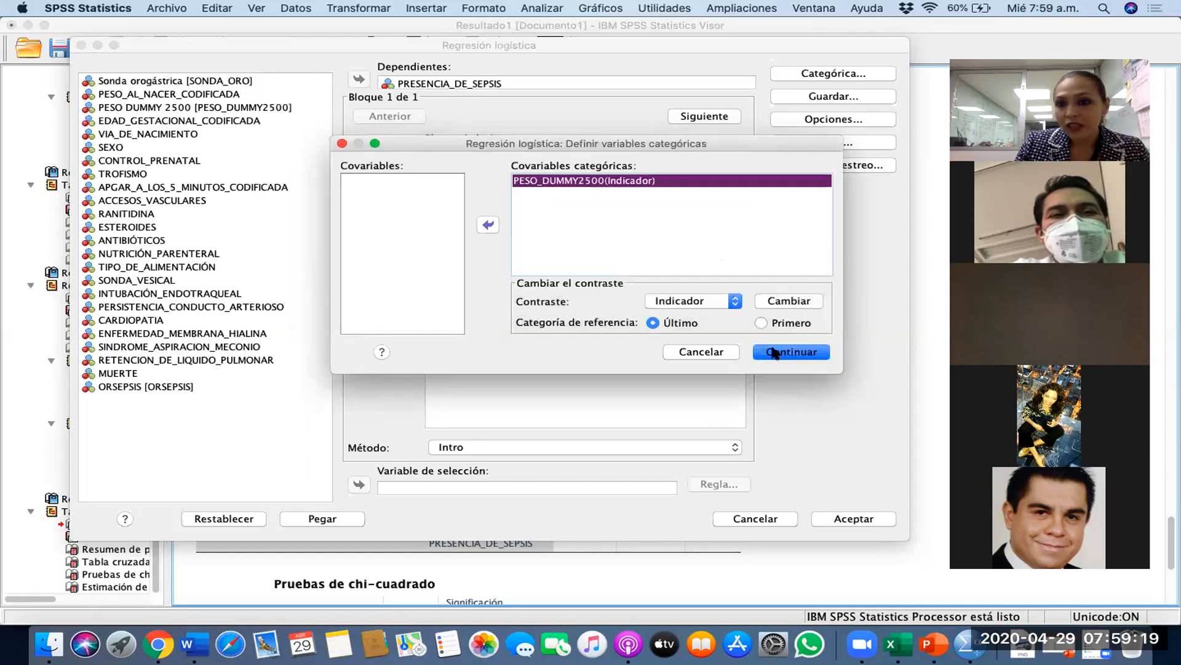
# - Set the first category as the reference for PESO_DUMMY2500 with the Indicador contrast and run the regression
pyautogui.click(762, 321)
pyautogui.click(793, 301)
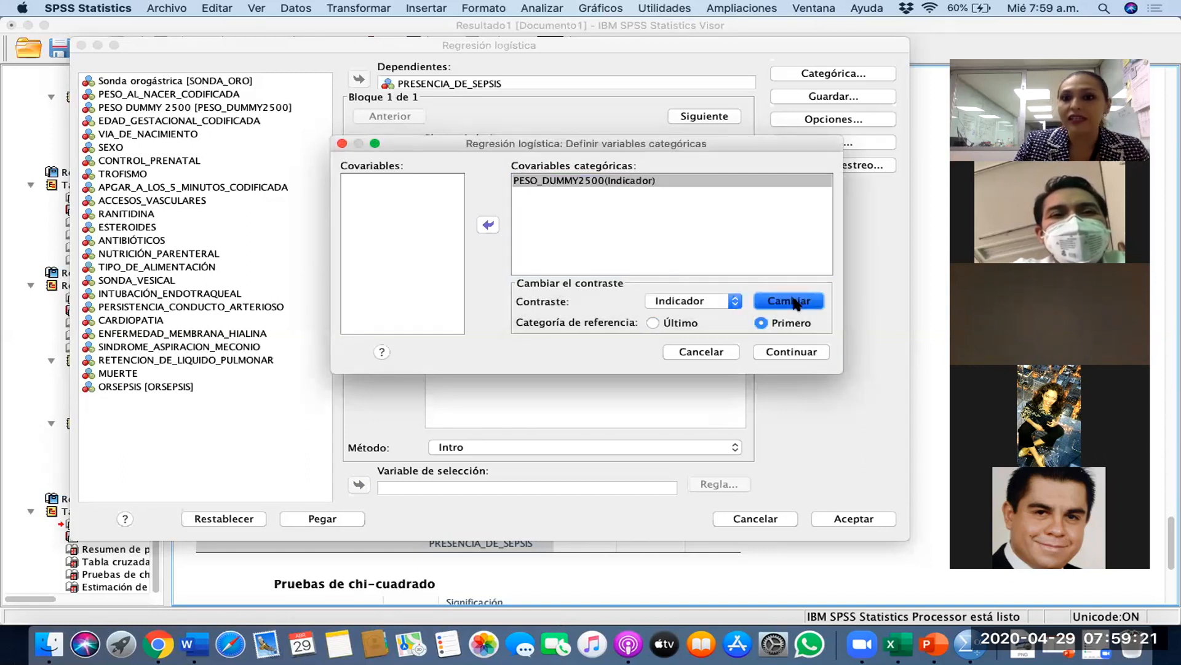
pyautogui.click(807, 350)
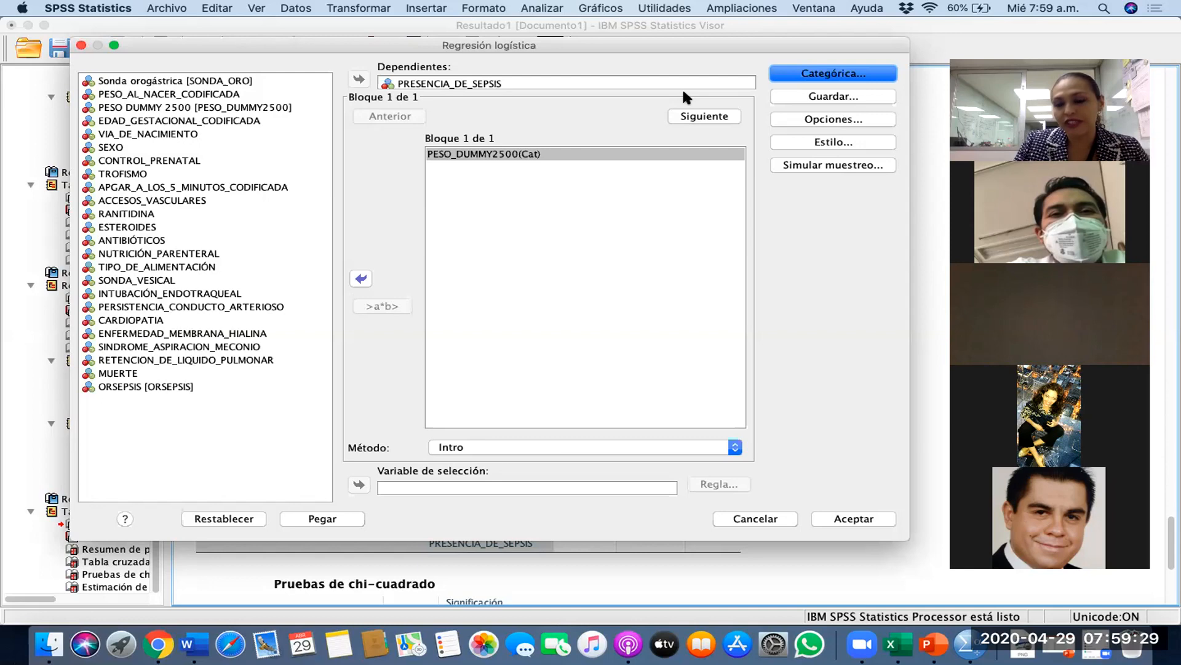
pyautogui.click(854, 518)
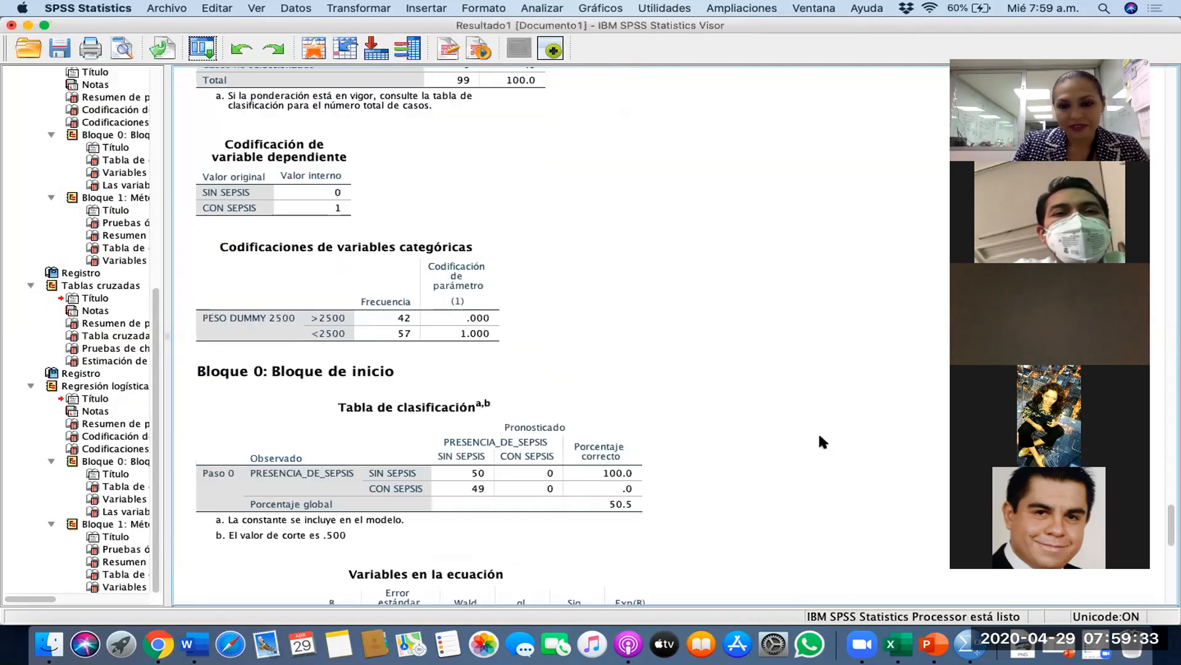
# - Examine the PESO_DUMMY2500 regression output: category coding, omnibus tests, model summary, classification table and variables in the equation
pyautogui.scroll(-10, 822, 435)
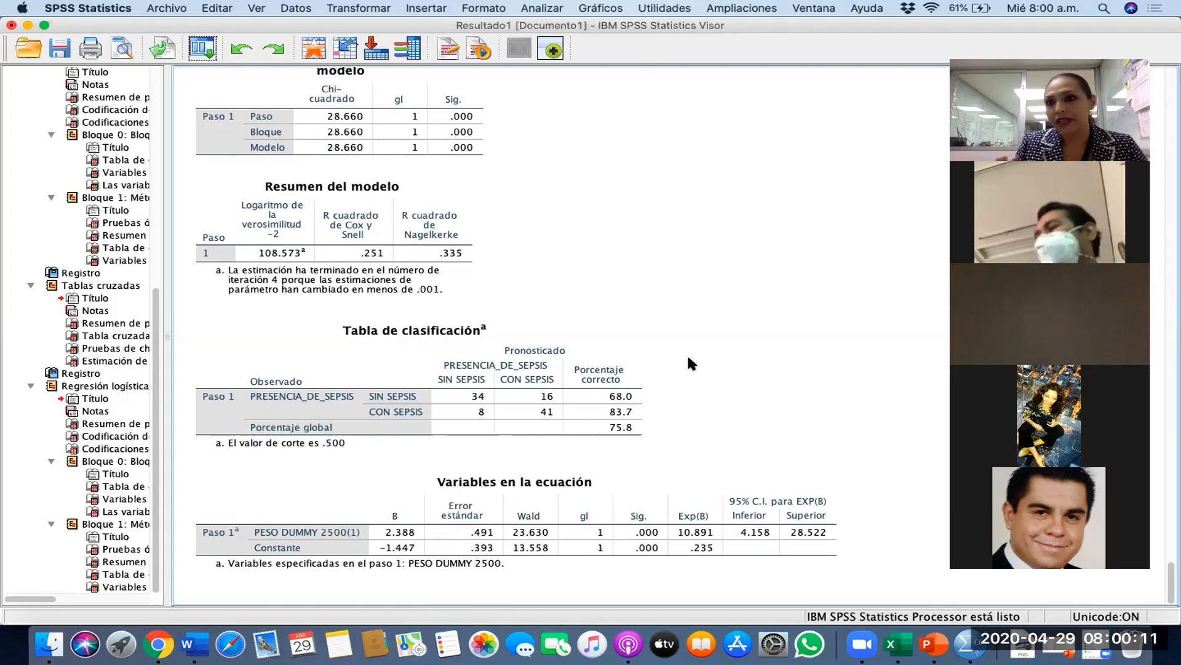
pyautogui.click(340, 138)
pyautogui.click(552, 354)
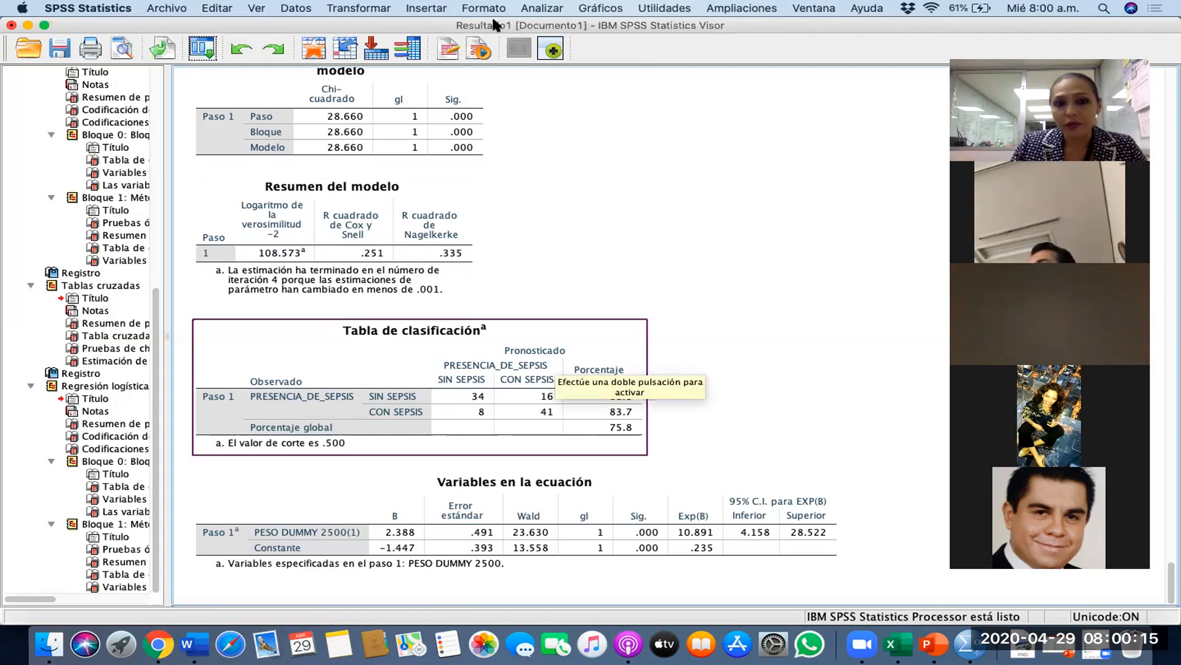
pyautogui.click(519, 171)
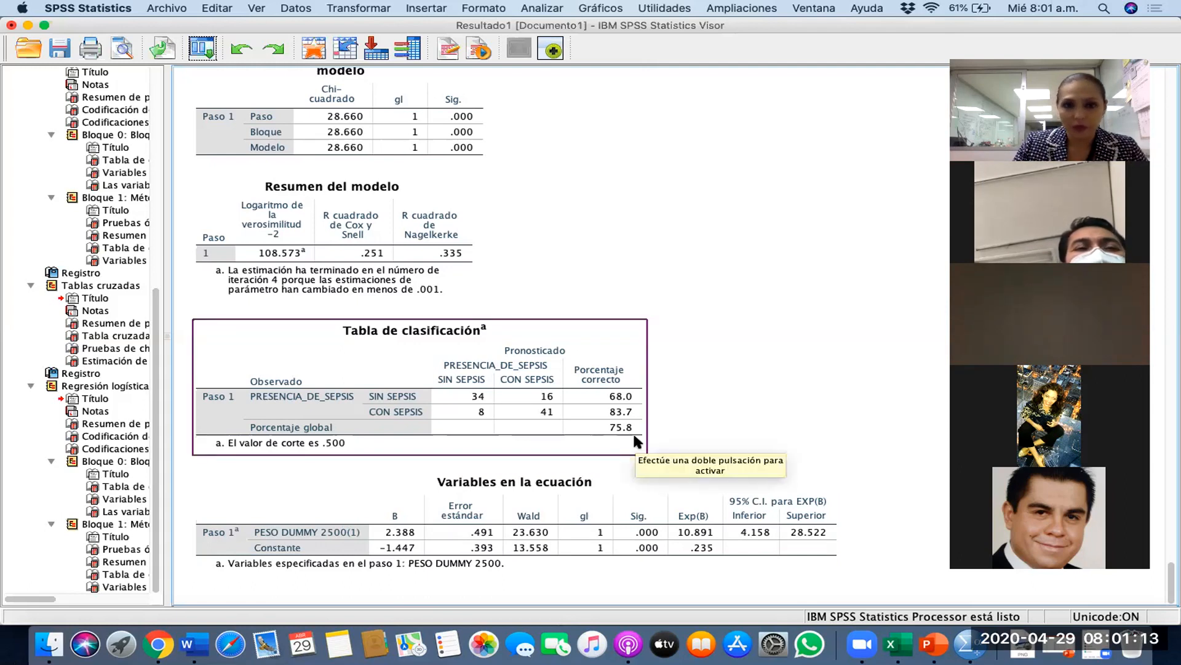
# - Reopen the logistic regression and add SONDA_ORO, TIPO_DE_ALIMENTACIÓN, NUTRICIÓN_PARENTERAL, ESTEROIDES and ACCESOS_VASCULARES to the covariates
pyautogui.click(202, 48)
pyautogui.click(231, 72)
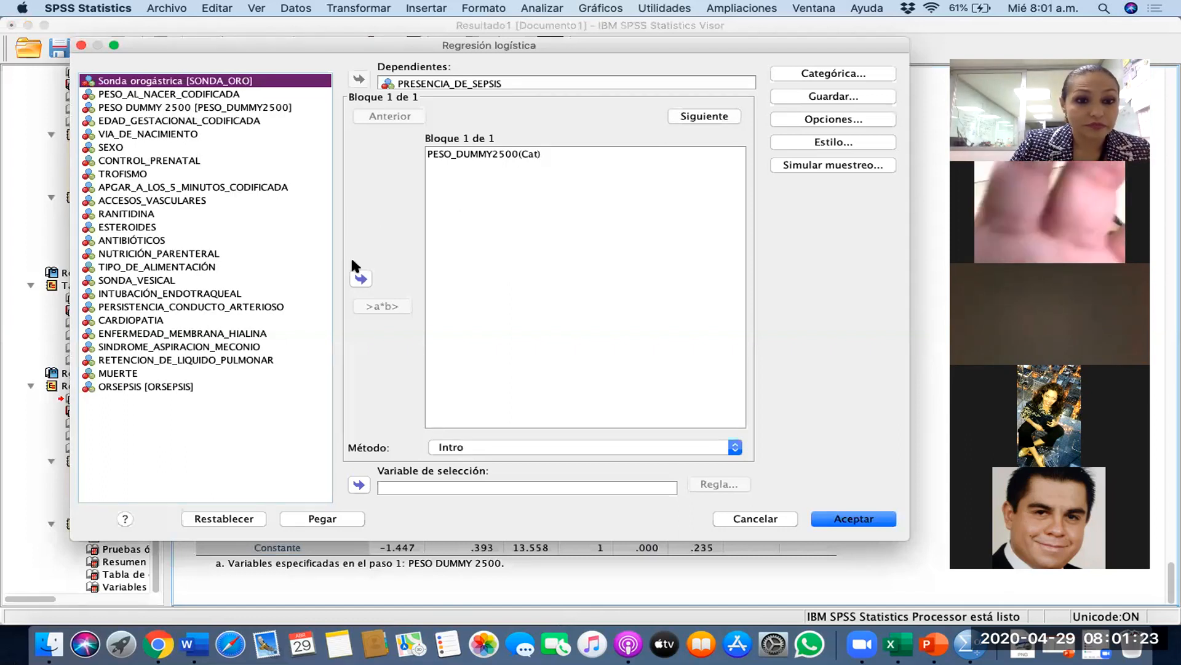
pyautogui.click(360, 278)
pyautogui.click(172, 266)
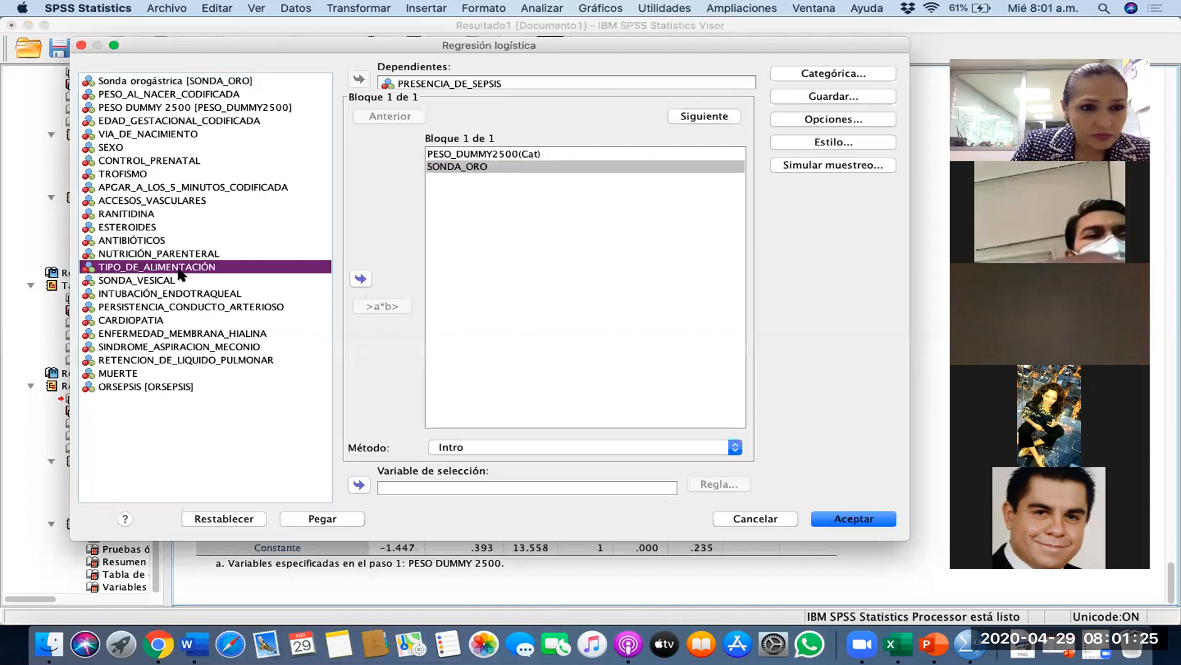
pyautogui.click(361, 278)
pyautogui.click(208, 255)
pyautogui.click(360, 279)
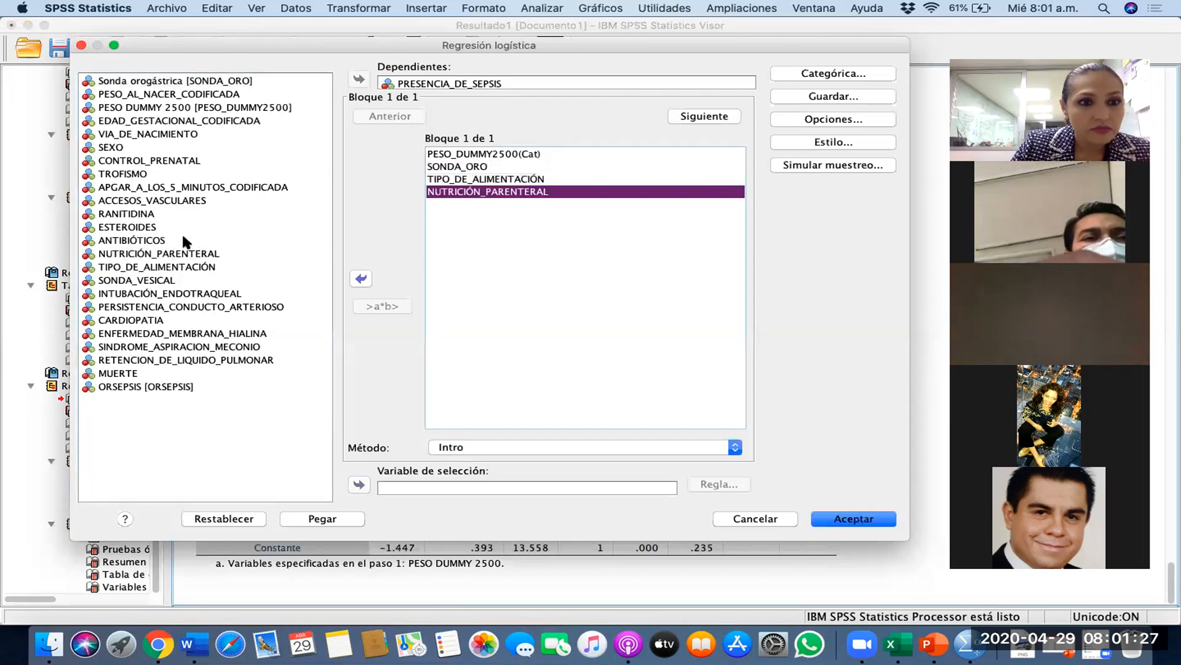
pyautogui.click(185, 226)
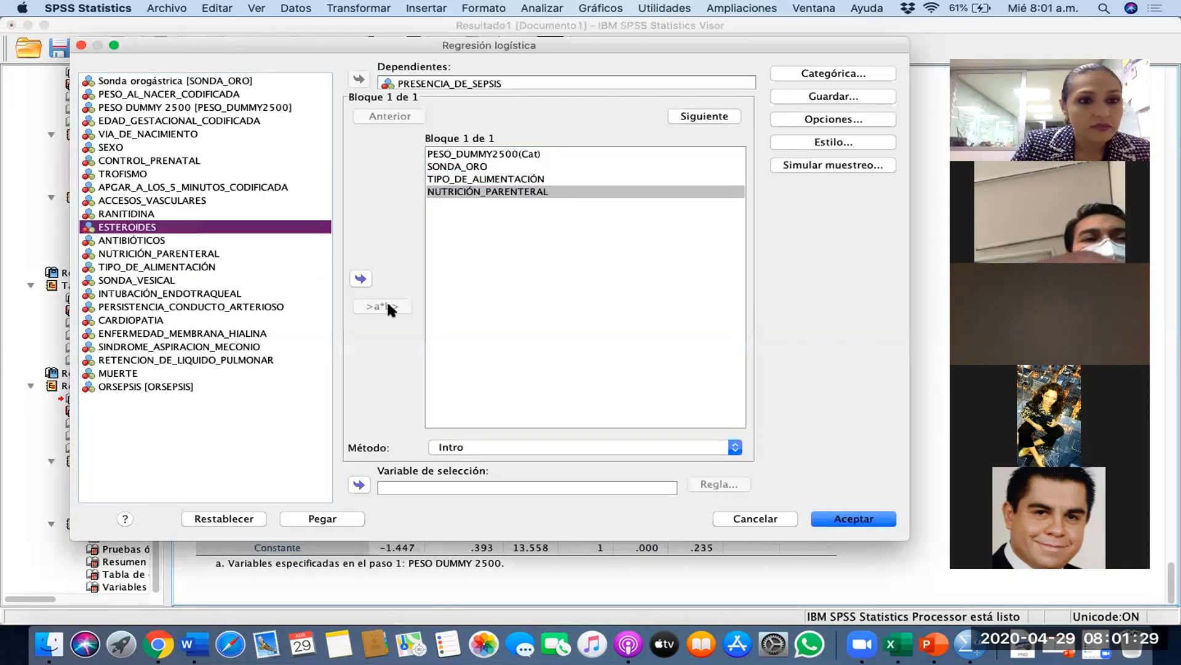
pyautogui.click(361, 278)
pyautogui.click(192, 202)
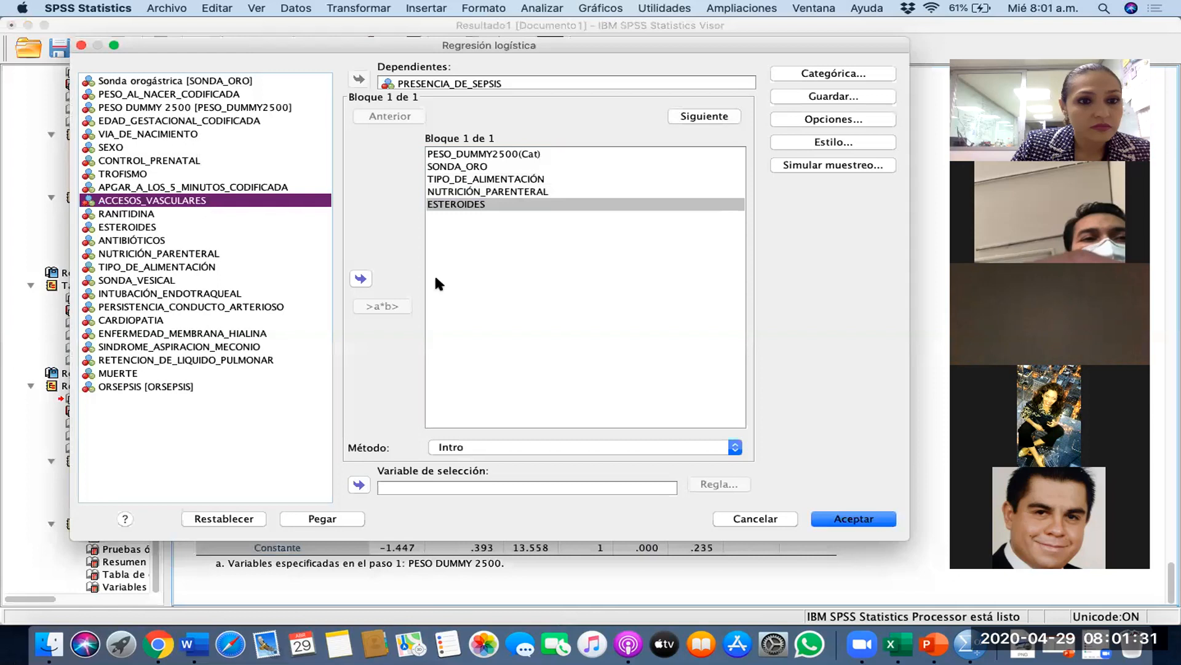
pyautogui.click(362, 279)
# - Add CARDIOPATIA, ANTIBIÓTICOS and VIA_DE_NACIMIENTO to the covariates of the logistic regression
pyautogui.click(193, 365)
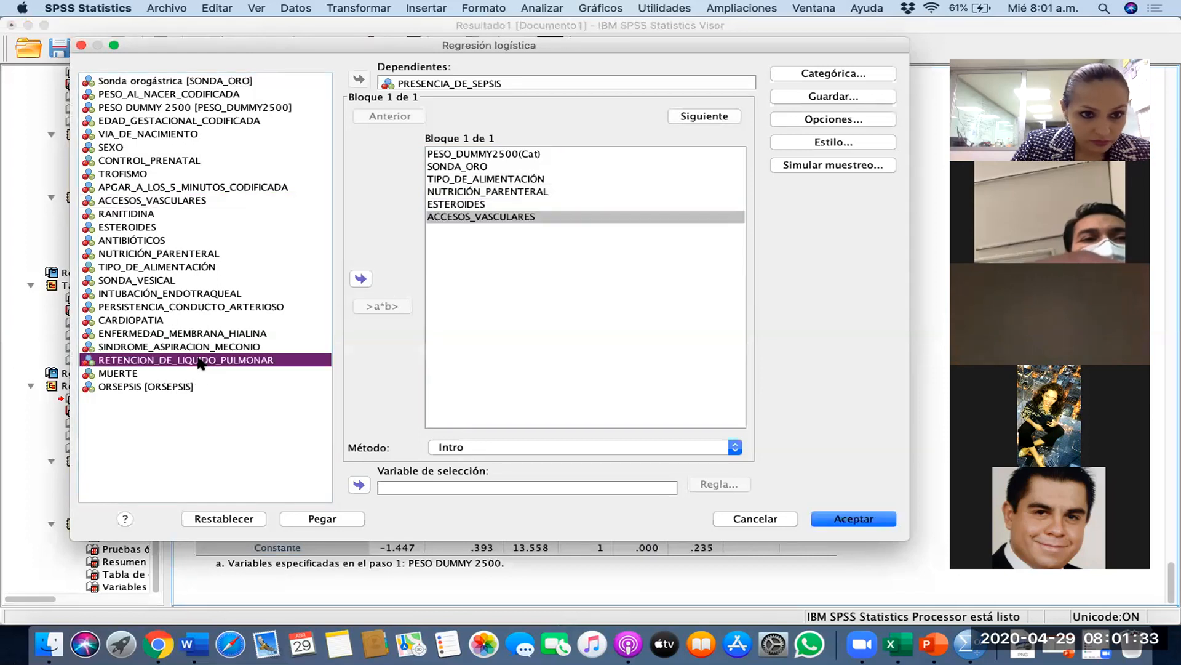
pyautogui.click(192, 320)
pyautogui.click(361, 278)
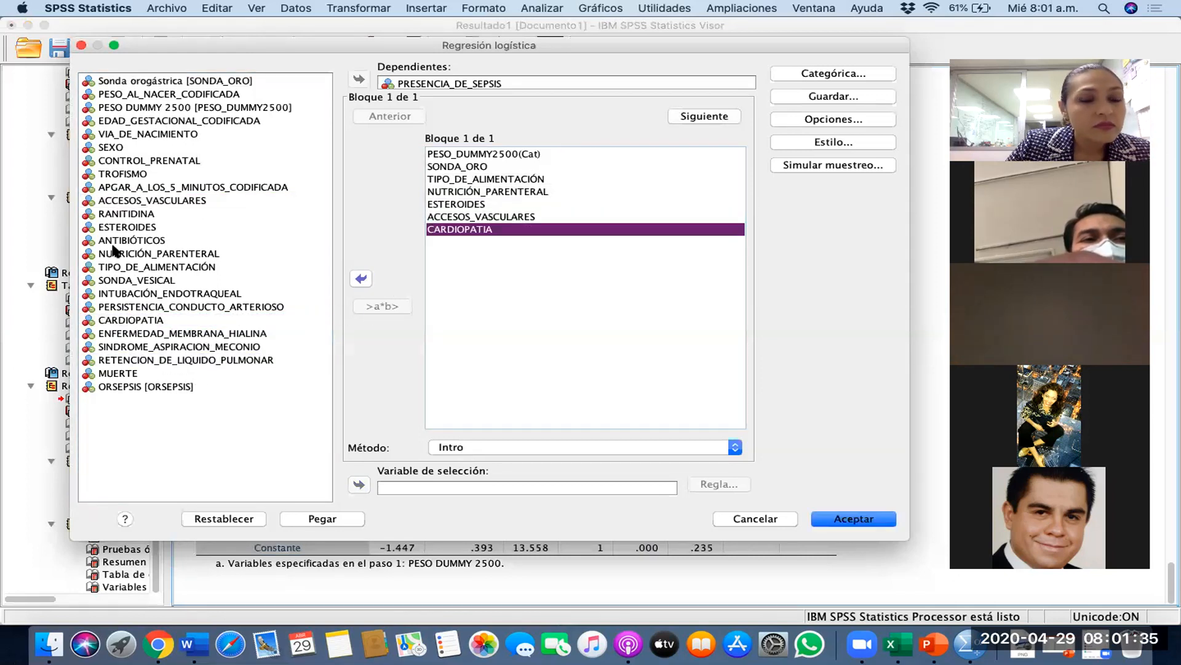
pyautogui.click(148, 240)
pyautogui.click(361, 278)
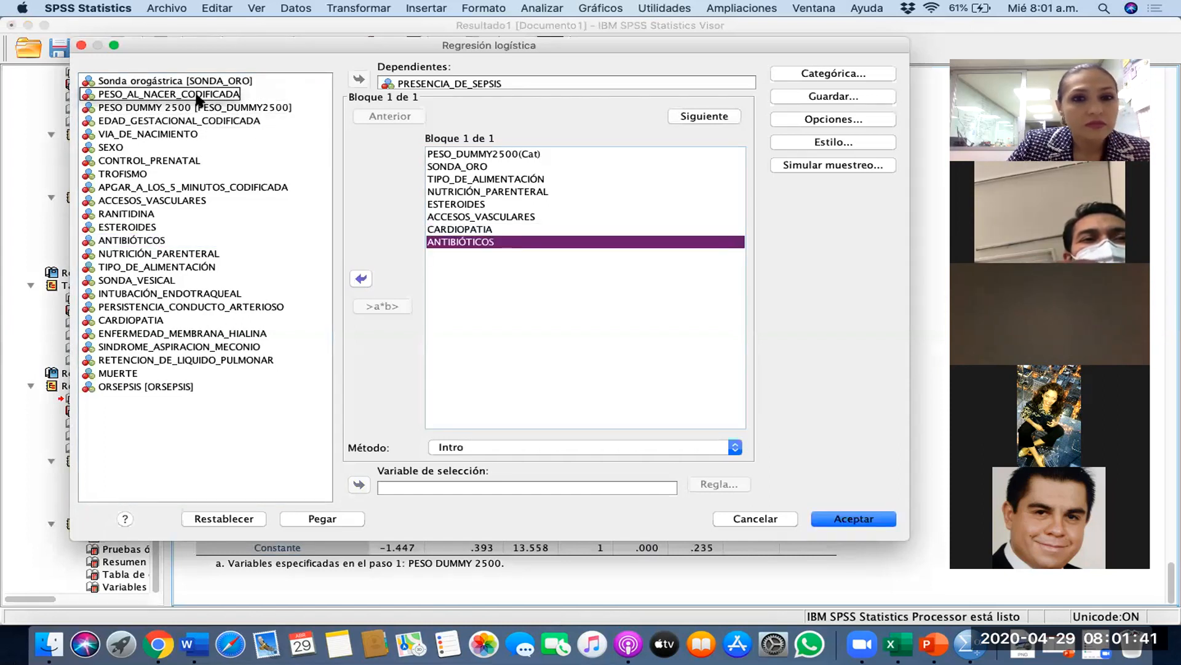
pyautogui.click(197, 133)
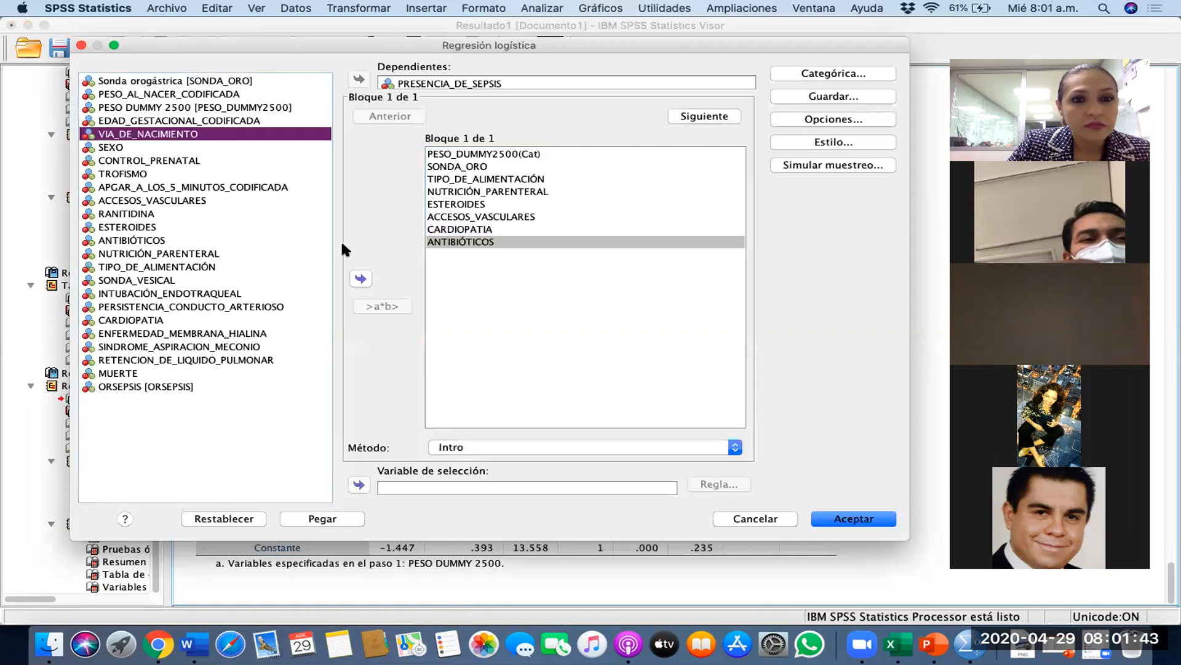
pyautogui.click(360, 278)
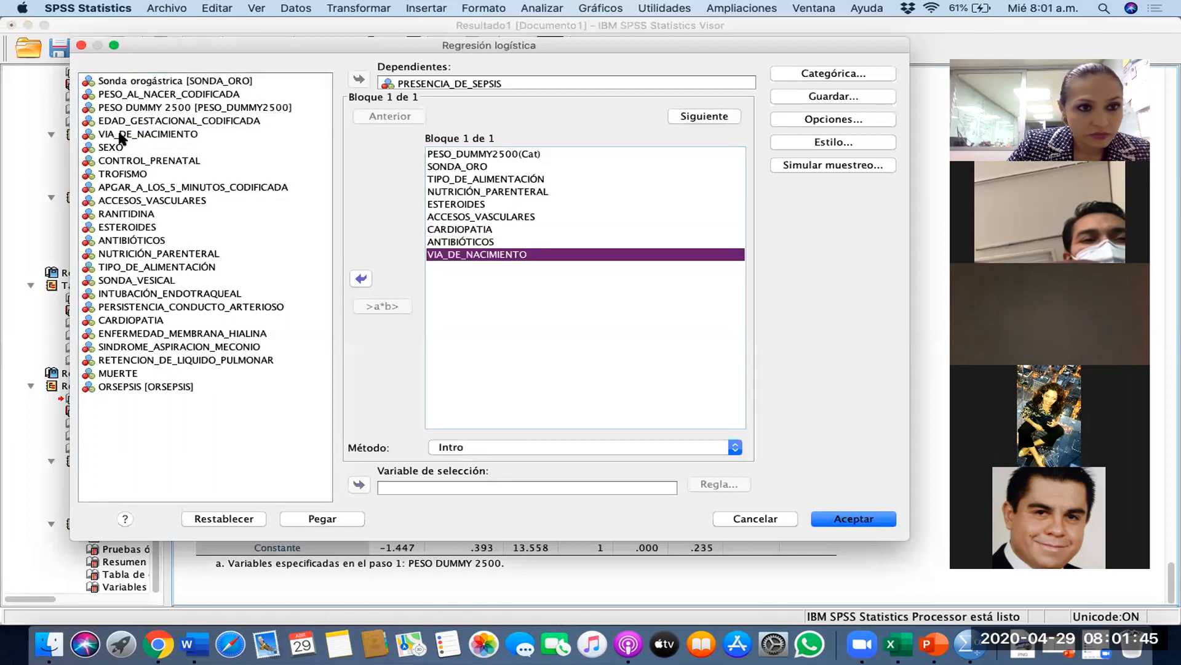
# - Add PESO_AL_NACER_CODIFICADA to the covariates and remove PESO_DUMMY2500 from the block
pyautogui.click(158, 95)
pyautogui.click(359, 278)
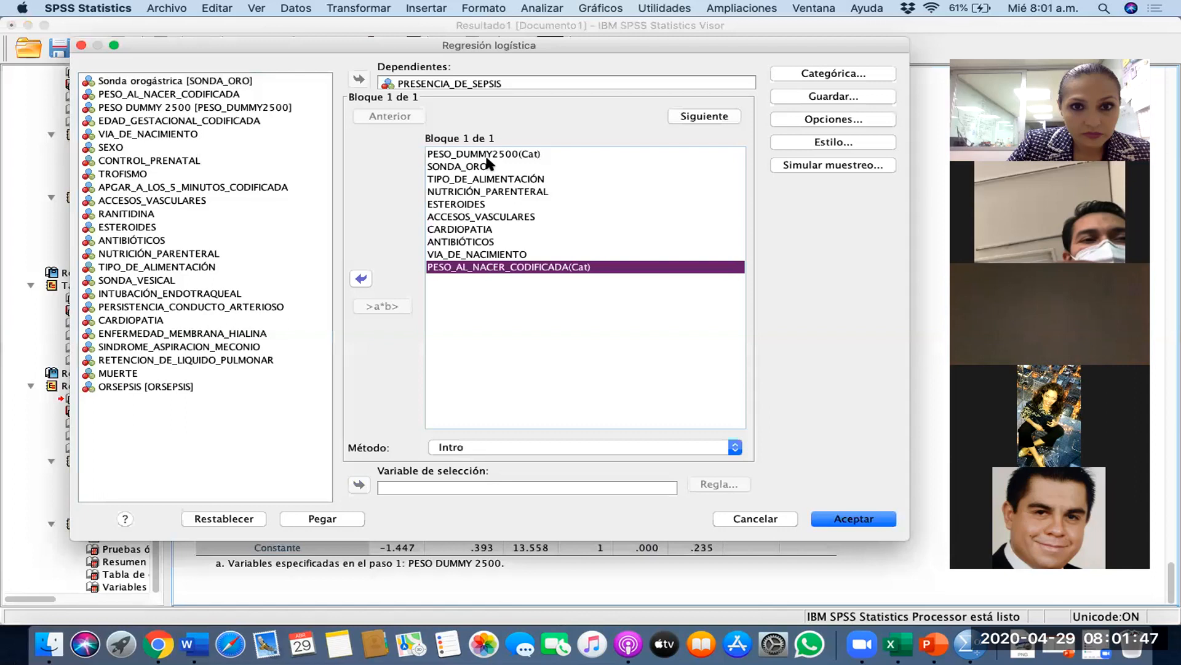
pyautogui.click(484, 154)
pyautogui.click(360, 278)
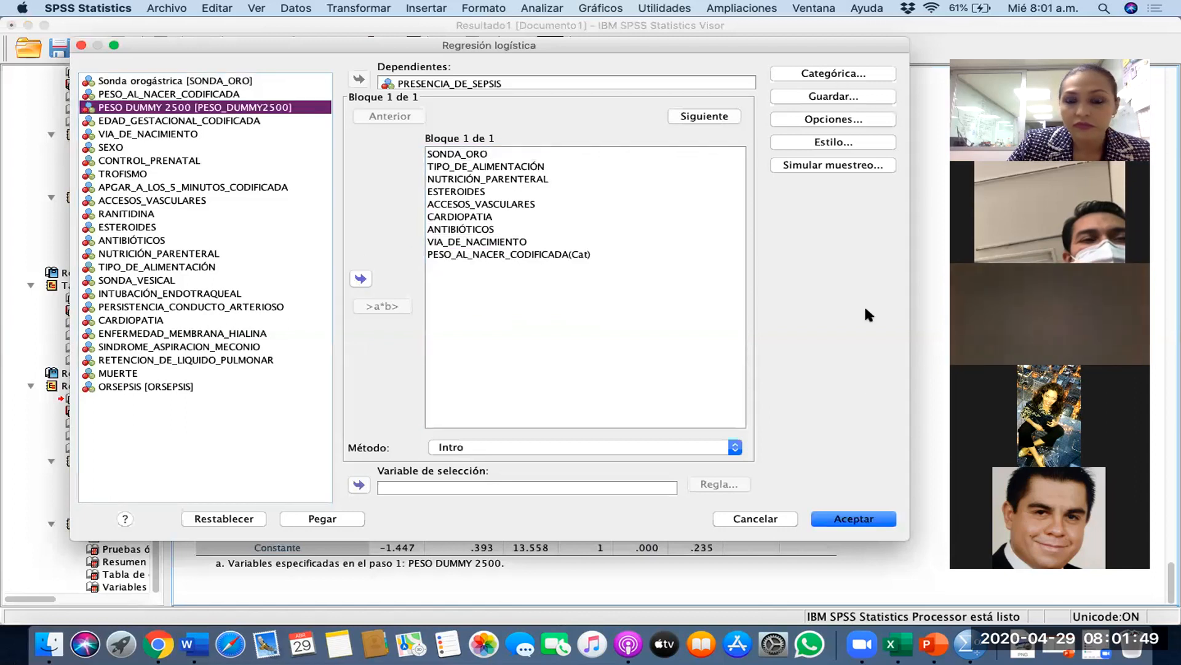
# - Define all nine covariates of the block, from SONDA_ORO through VIA_DE_NACIMIENTO and PESO_AL_NACER_CODIFICADA, as categorical with the Indicador contrast
pyautogui.click(827, 73)
pyautogui.click(488, 224)
pyautogui.click(411, 181)
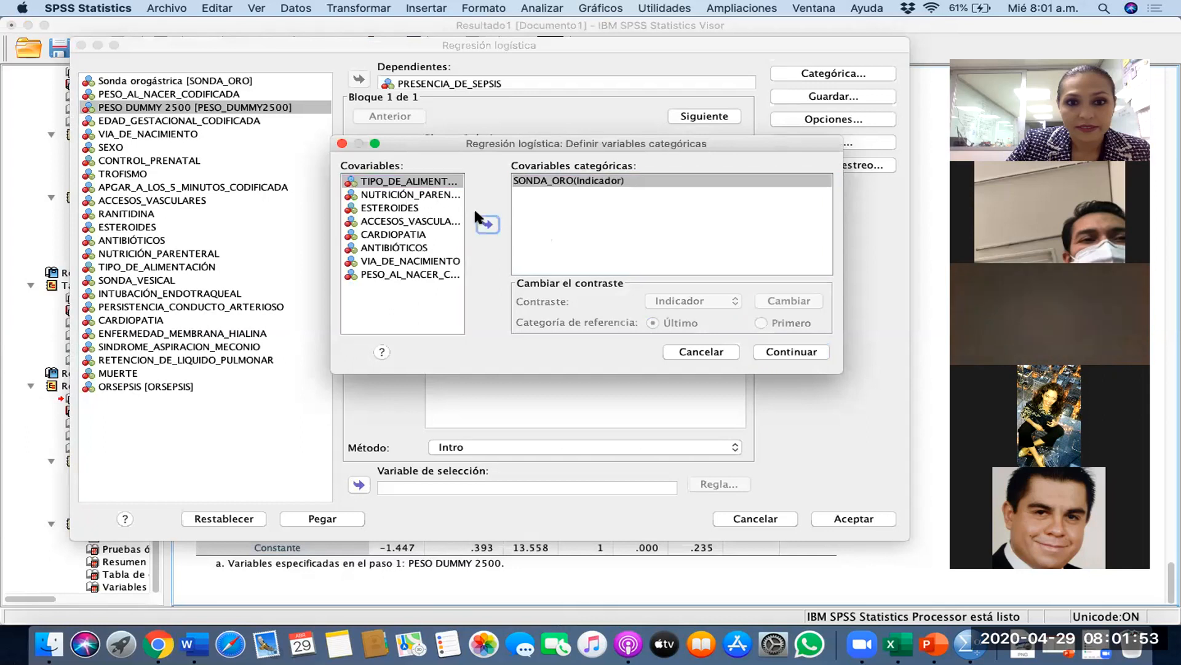
pyautogui.click(486, 223)
pyautogui.click(493, 221)
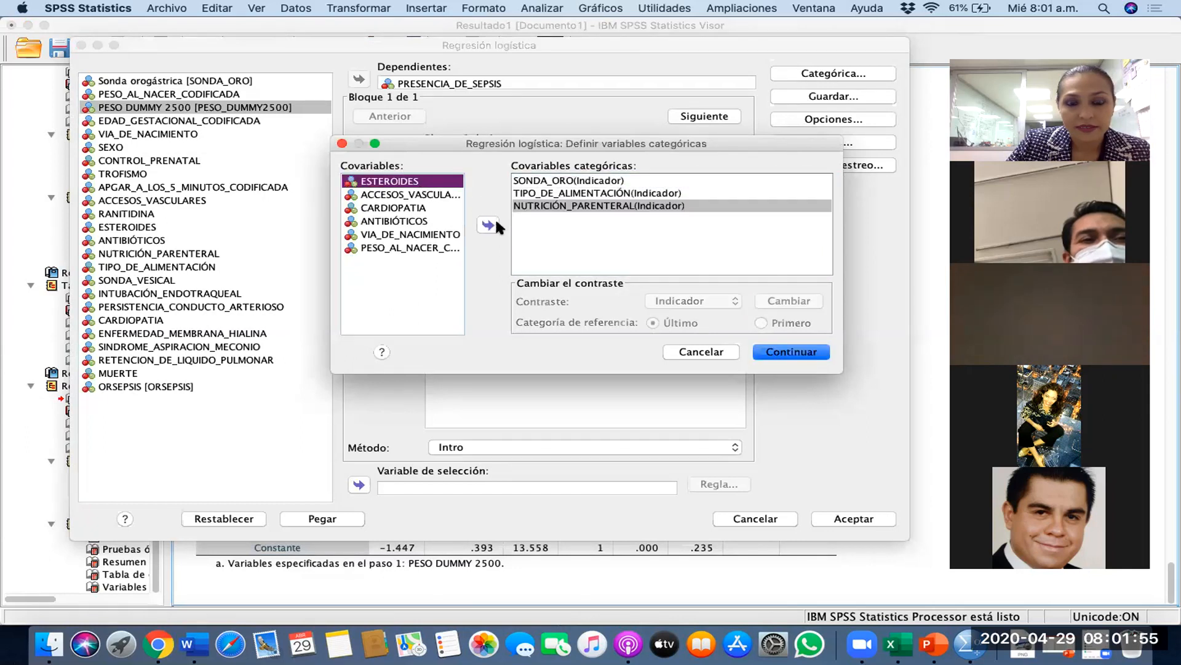
pyautogui.click(494, 224)
pyautogui.click(433, 180)
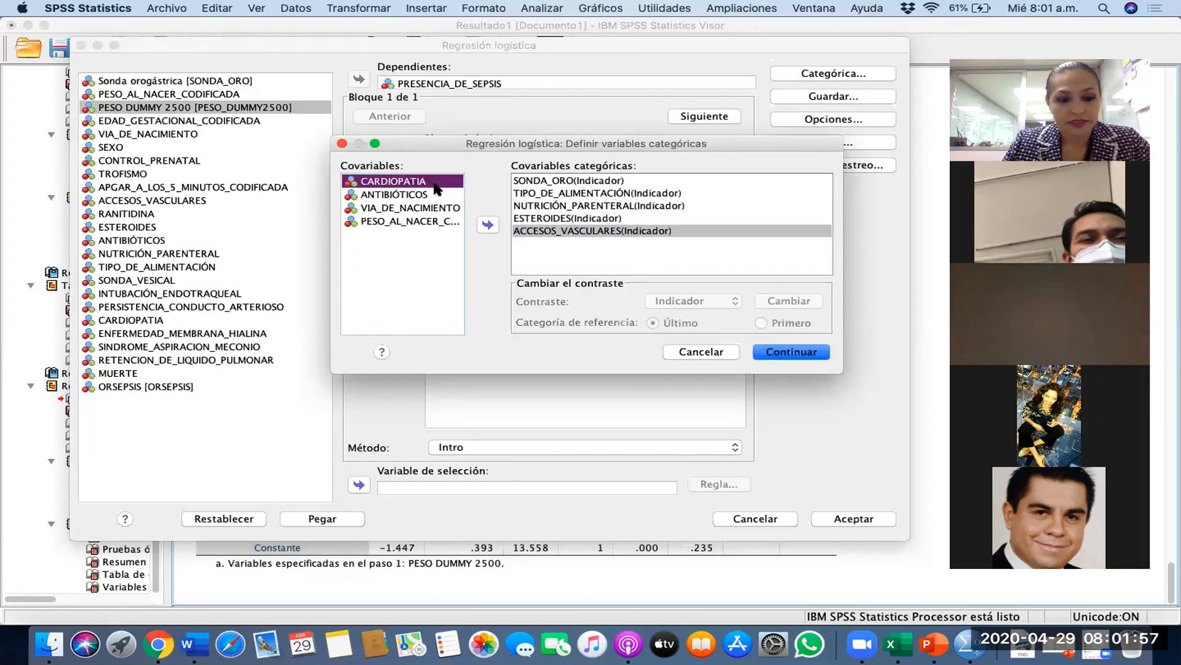
pyautogui.press('super+a')
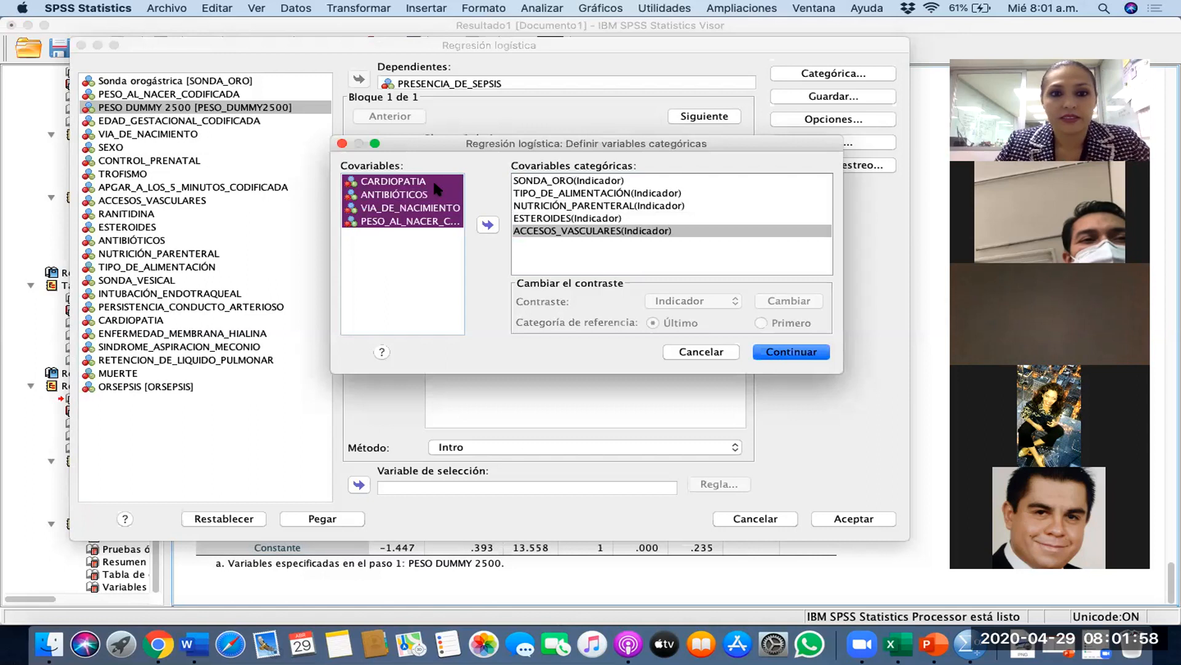
pyautogui.click(488, 224)
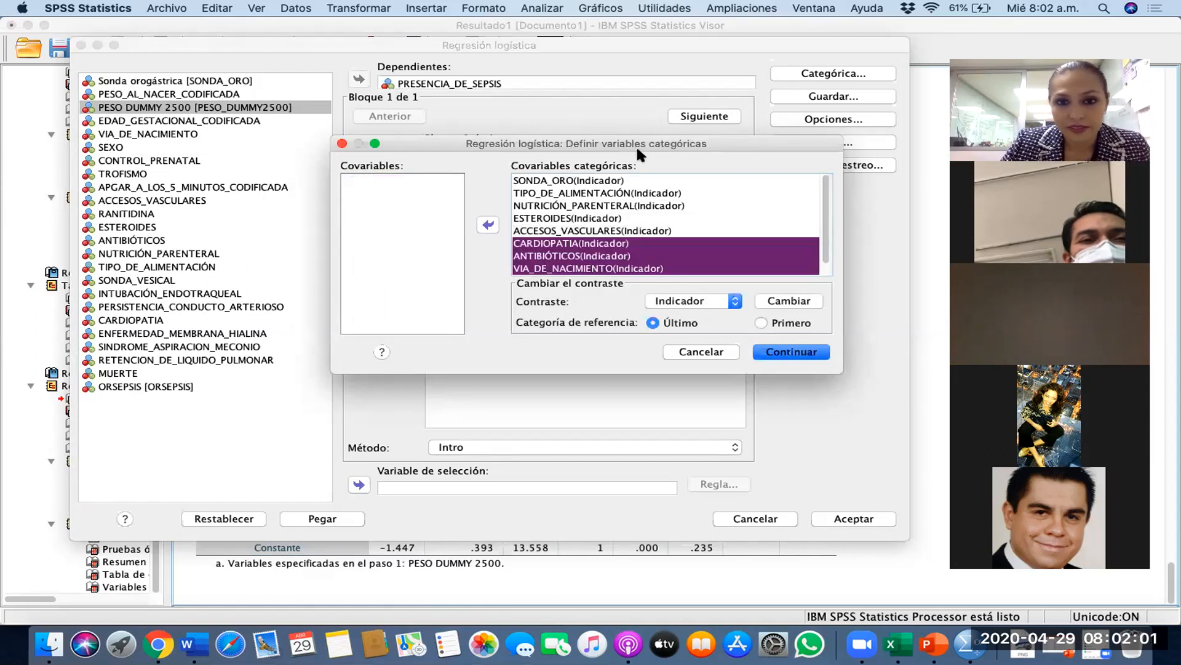
# - Set the reference category of TIPO_DE_ALIMENTACIÓN to Primero and accept the categorical definitions
pyautogui.click(648, 193)
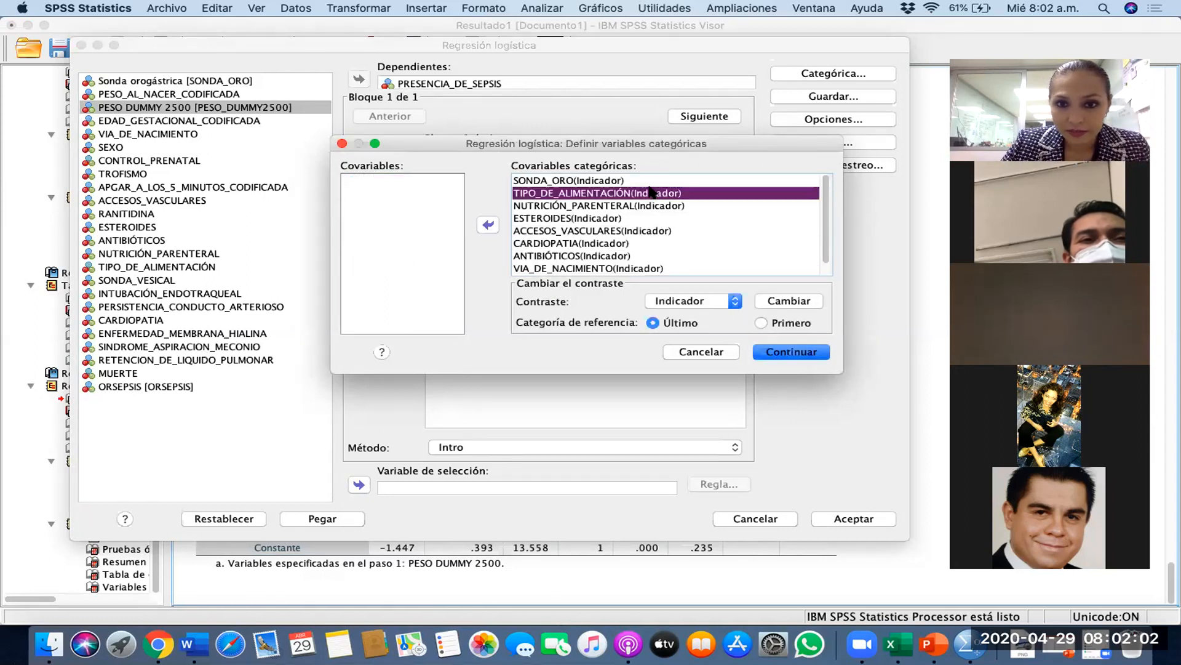
pyautogui.click(761, 322)
pyautogui.click(789, 301)
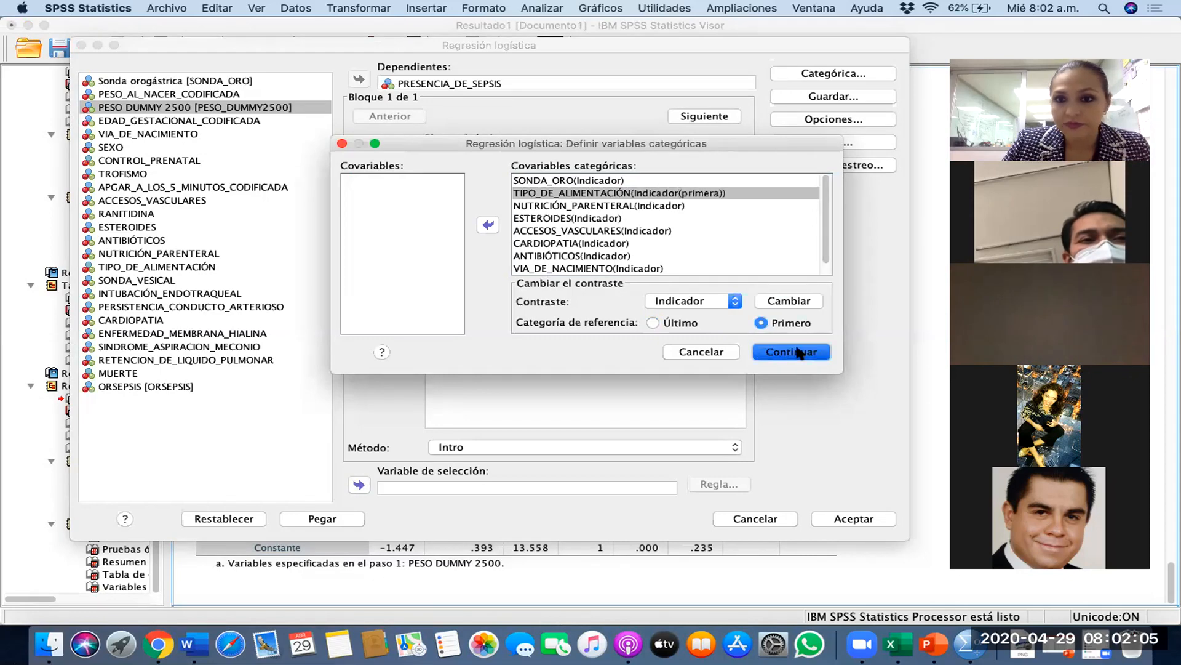
pyautogui.click(794, 351)
# - Keep the 95% CI for exp(B) in the options and run the multivariable logistic regression
pyautogui.click(880, 119)
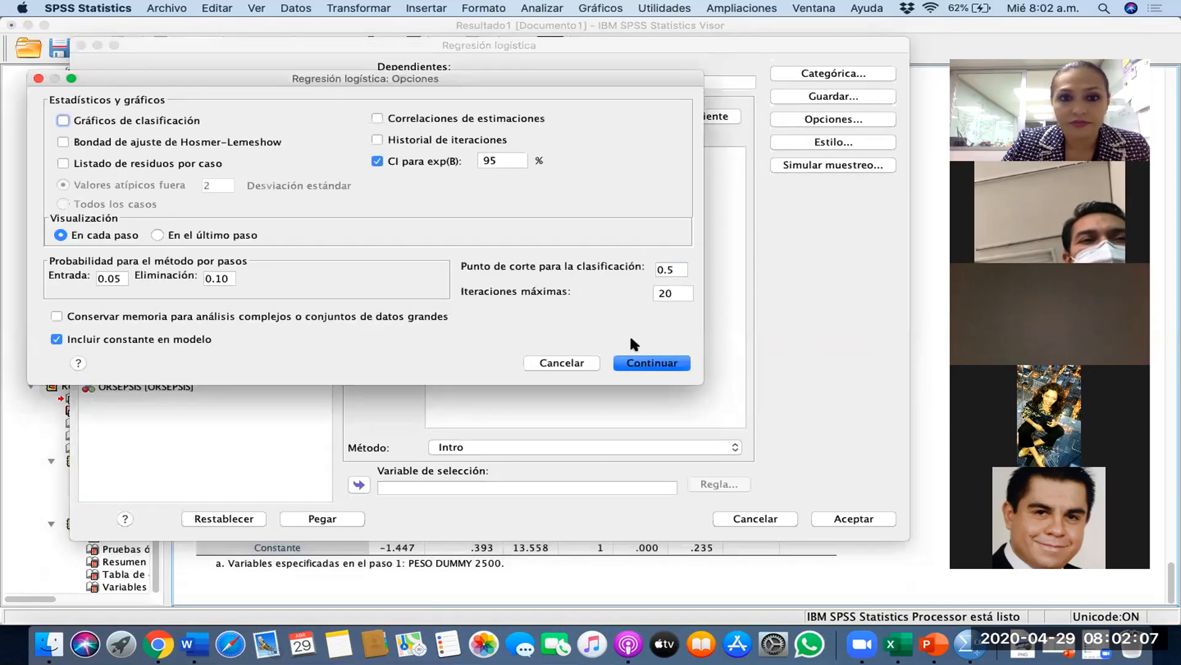
pyautogui.click(670, 368)
pyautogui.click(854, 518)
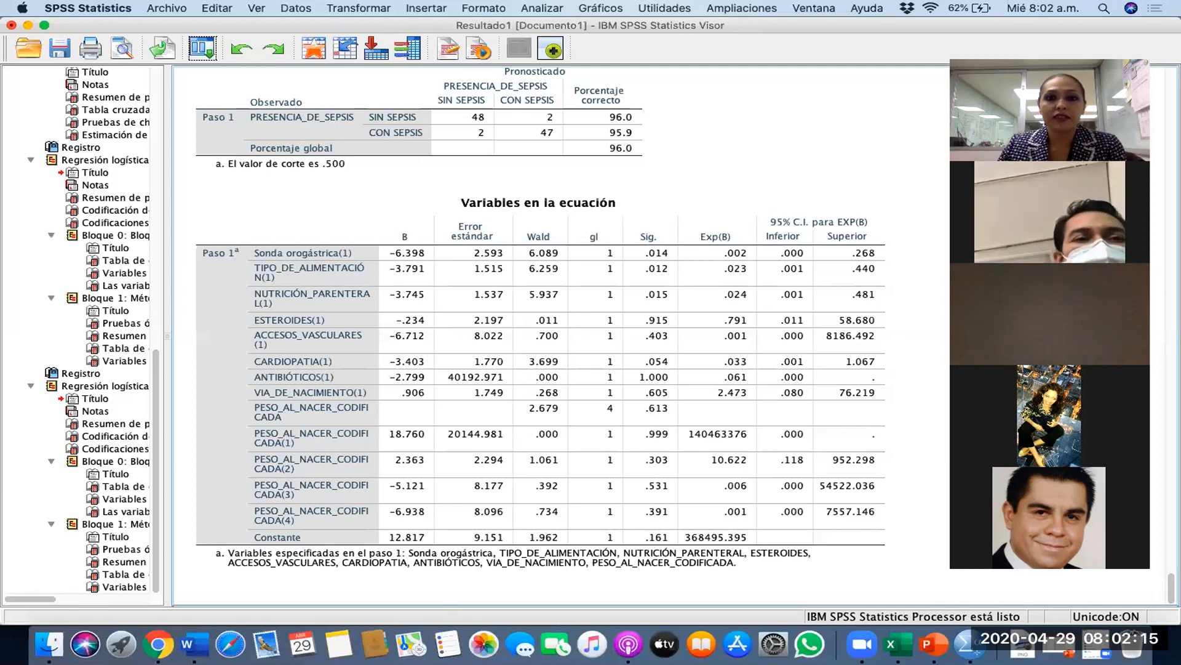
# - Examine the multivariable regression output: omnibus tests, model summary, classification table, and the significance and confidence intervals of the variables in the equation
pyautogui.scroll(3, 814, 75)
pyautogui.scroll(9, 815, 76)
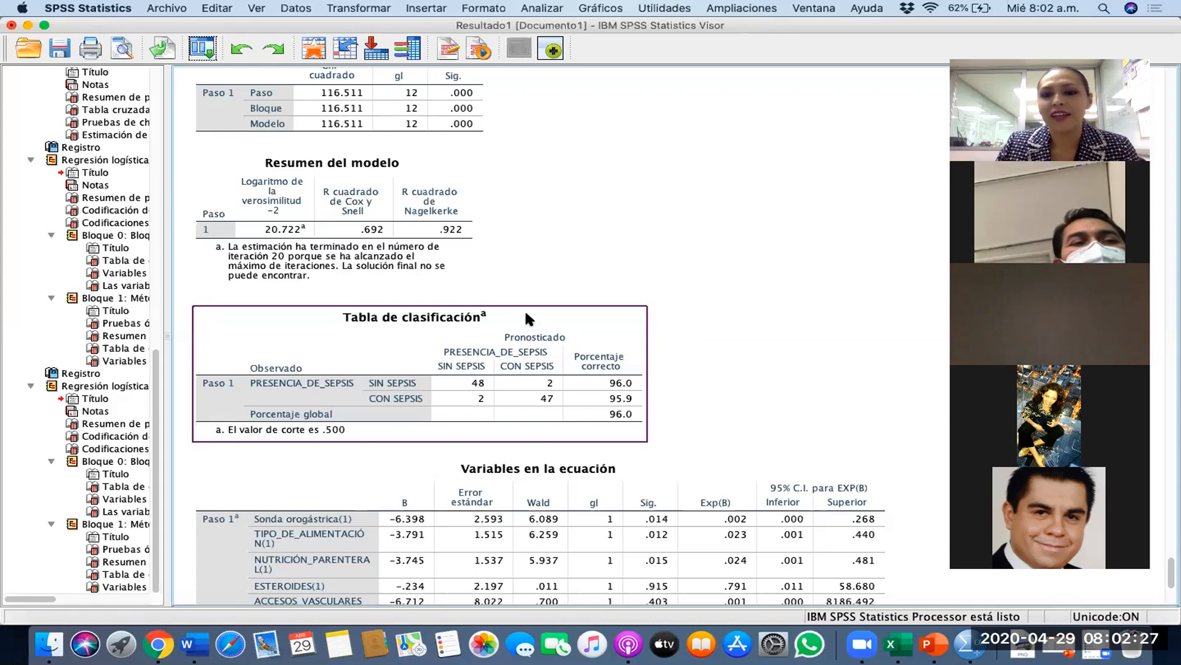
pyautogui.scroll(-2, 738, 480)
pyautogui.scroll(-10, 739, 481)
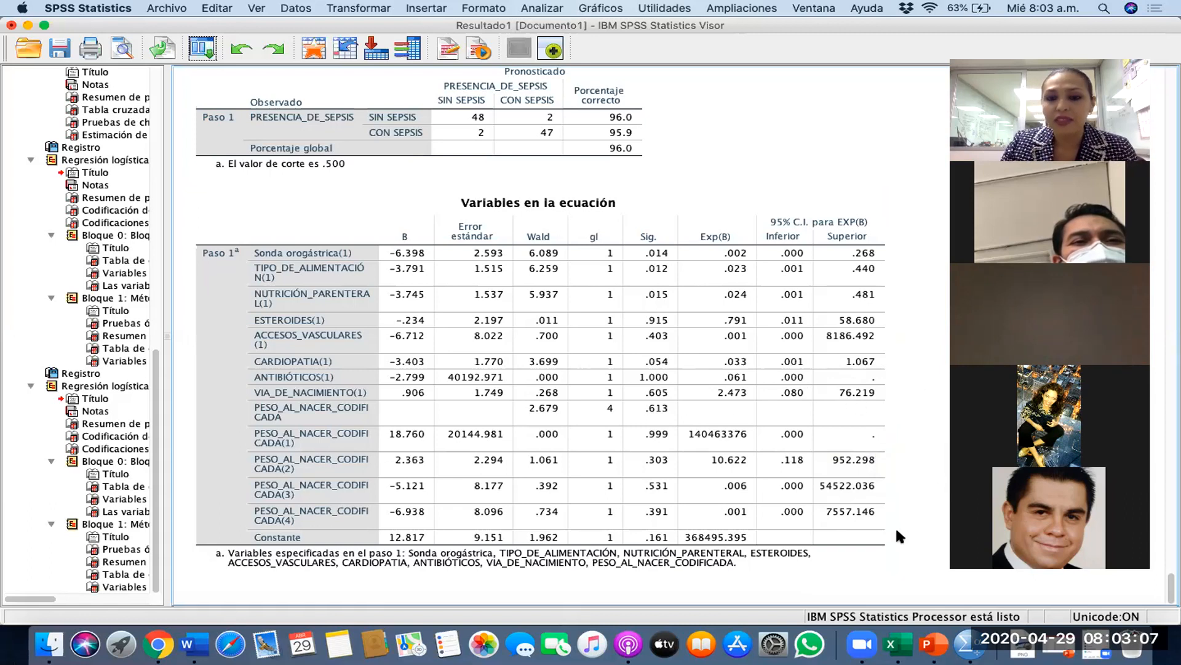
pyautogui.scroll(1, 897, 531)
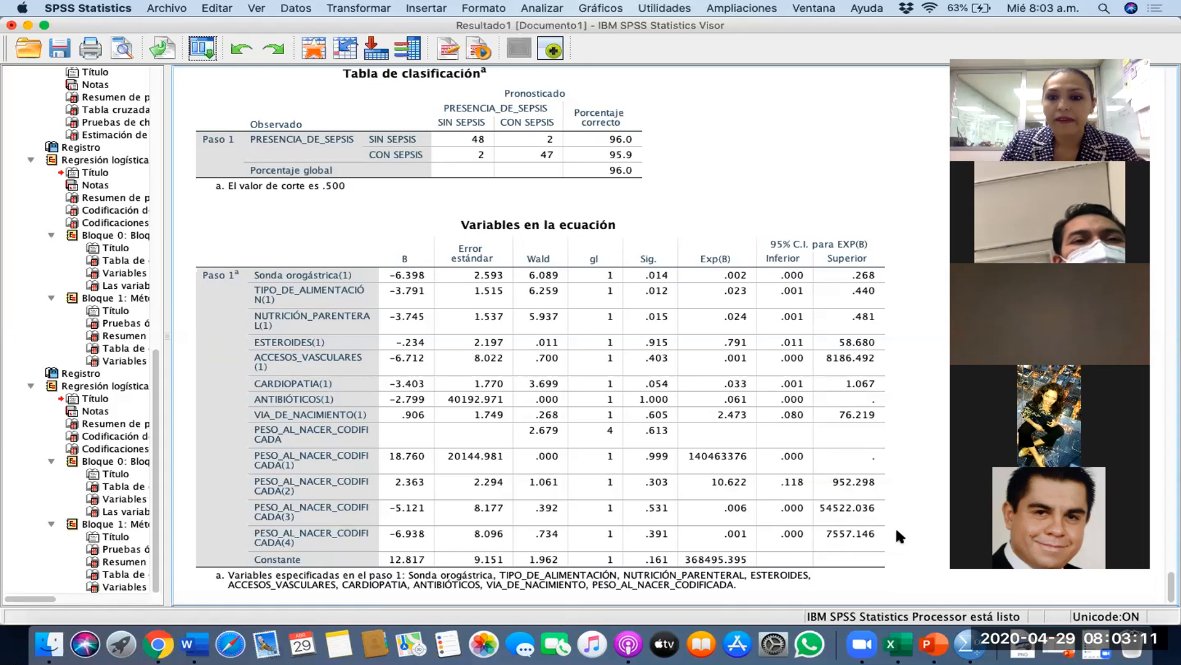
pyautogui.scroll(-1, 896, 535)
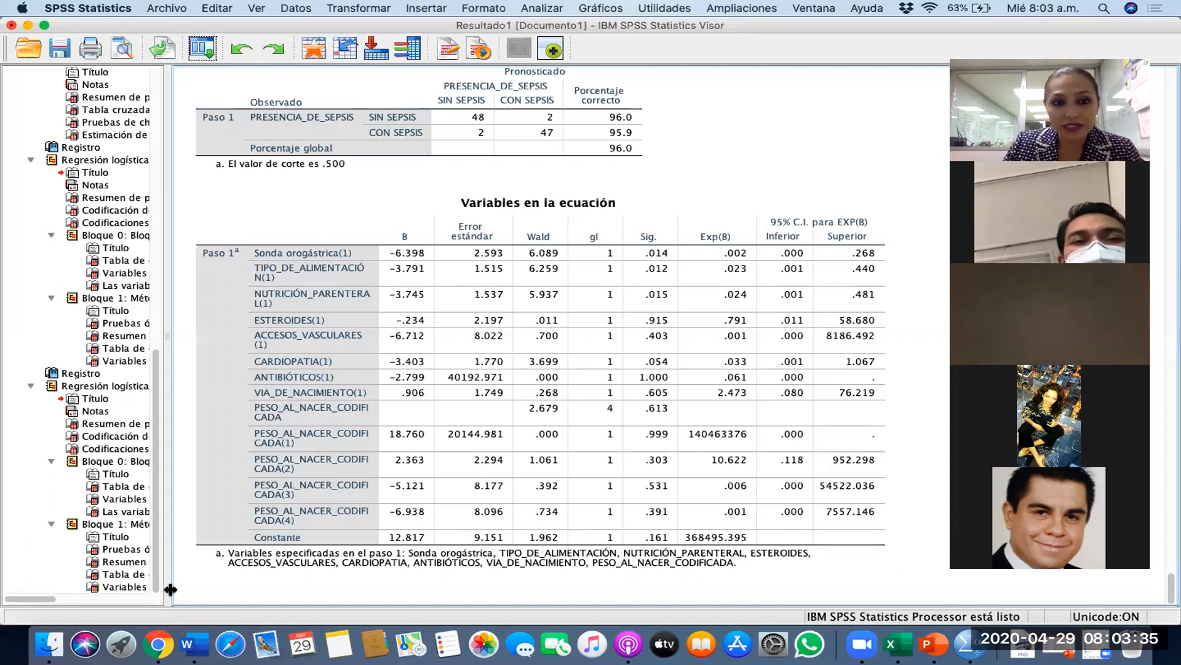
pyautogui.click(203, 194)
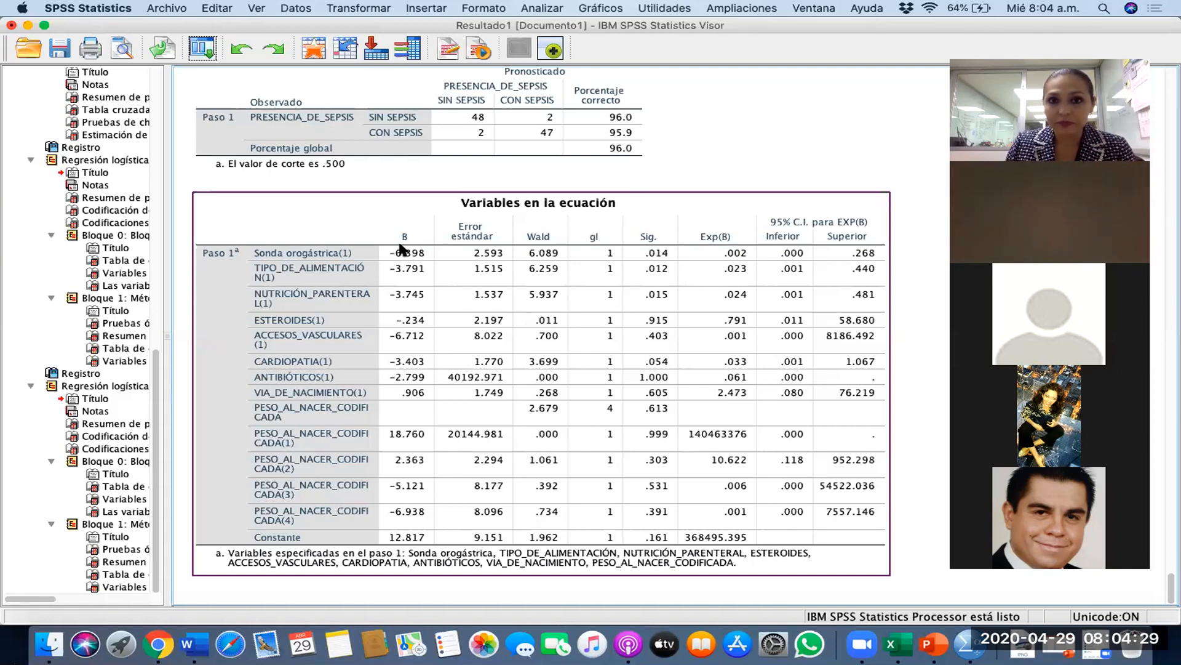
pyautogui.click(567, 18)
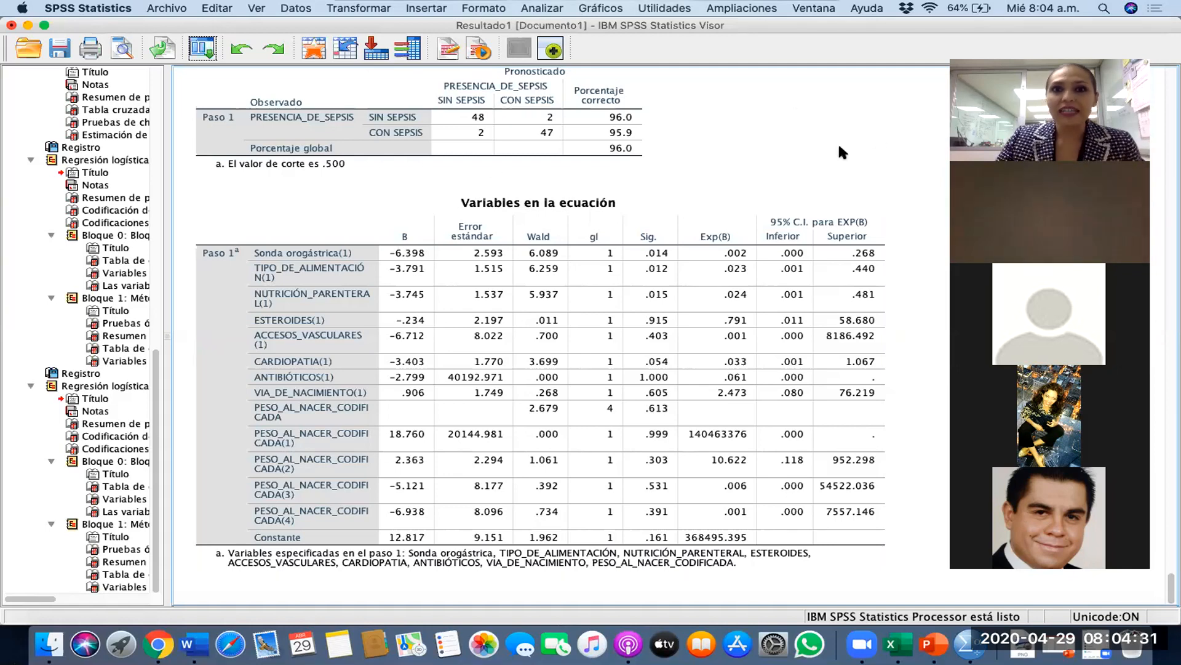
pyautogui.click(831, 412)
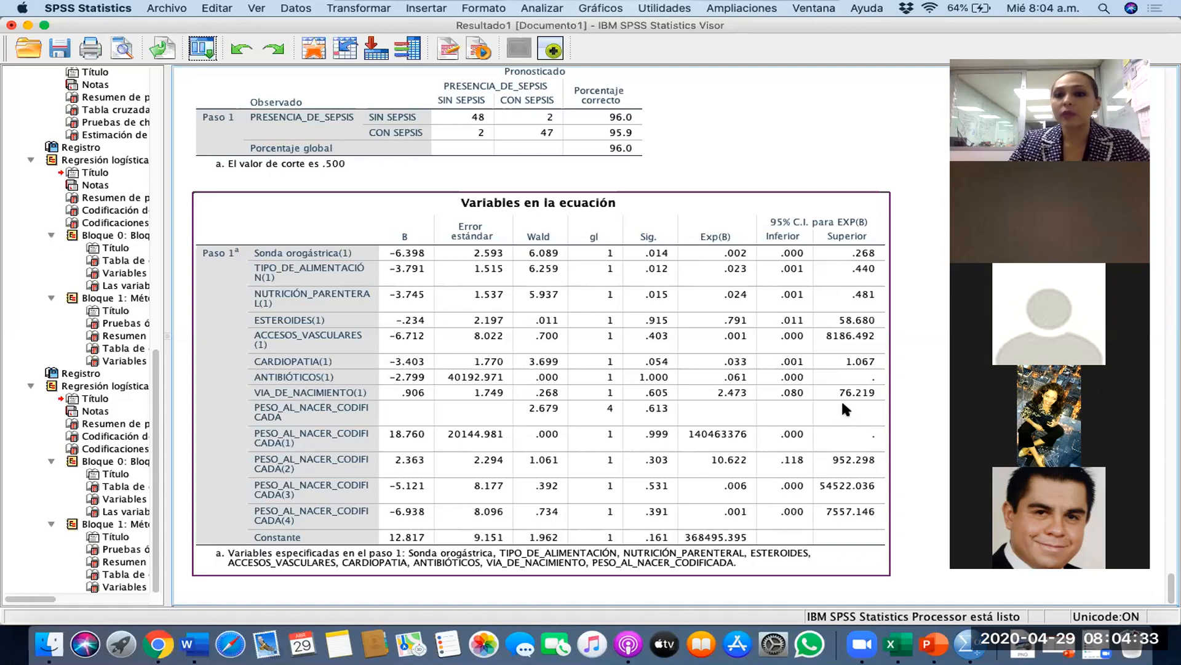
pyautogui.click(848, 136)
pyautogui.click(748, 406)
pyautogui.click(931, 430)
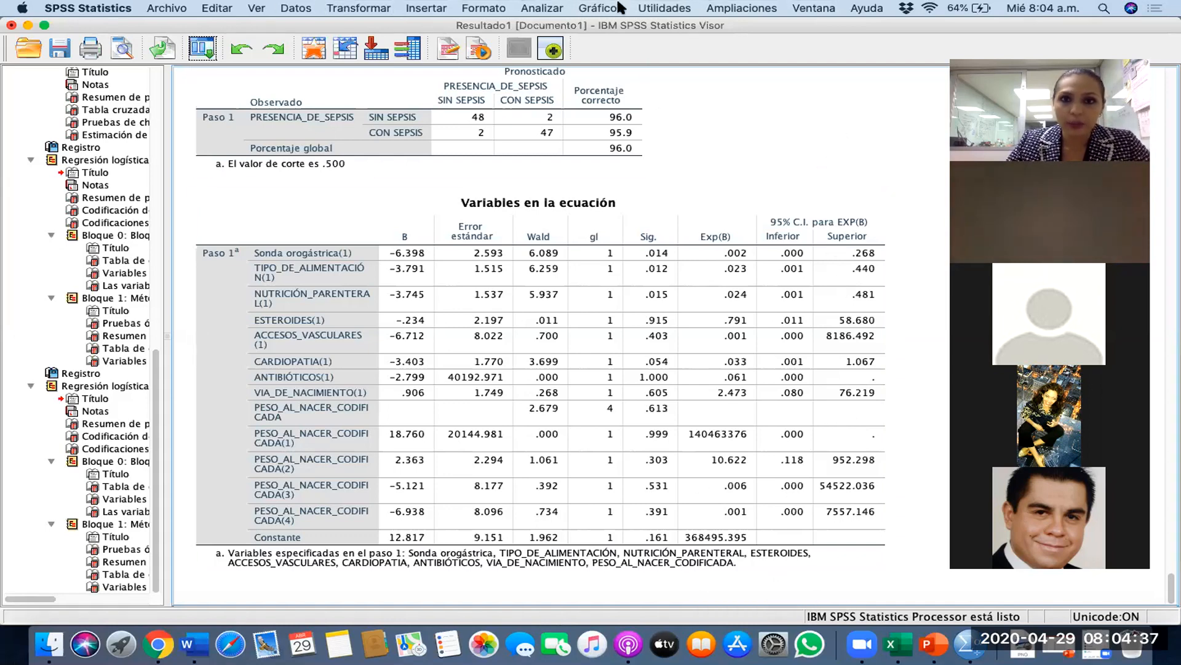
pyautogui.click(775, 371)
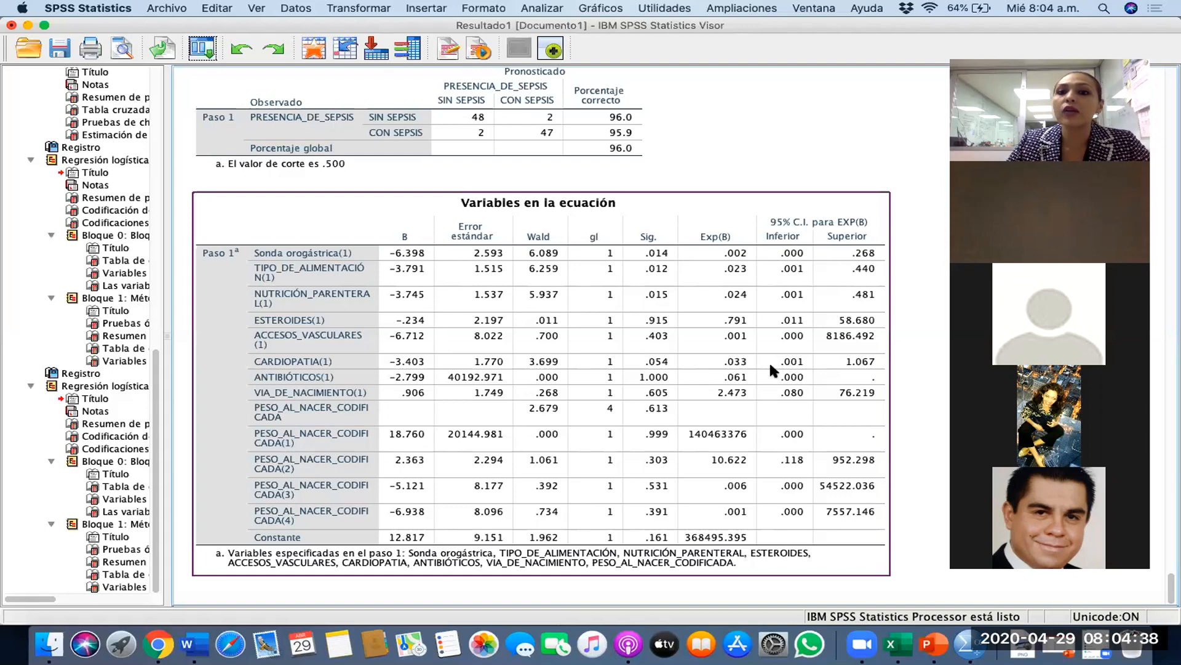
# - Reopen the binary logistic regression and remove SONDA_ORO, ESTEROIDES and ACCESOS_VASCULARES from the covariates
pyautogui.click(537, 8)
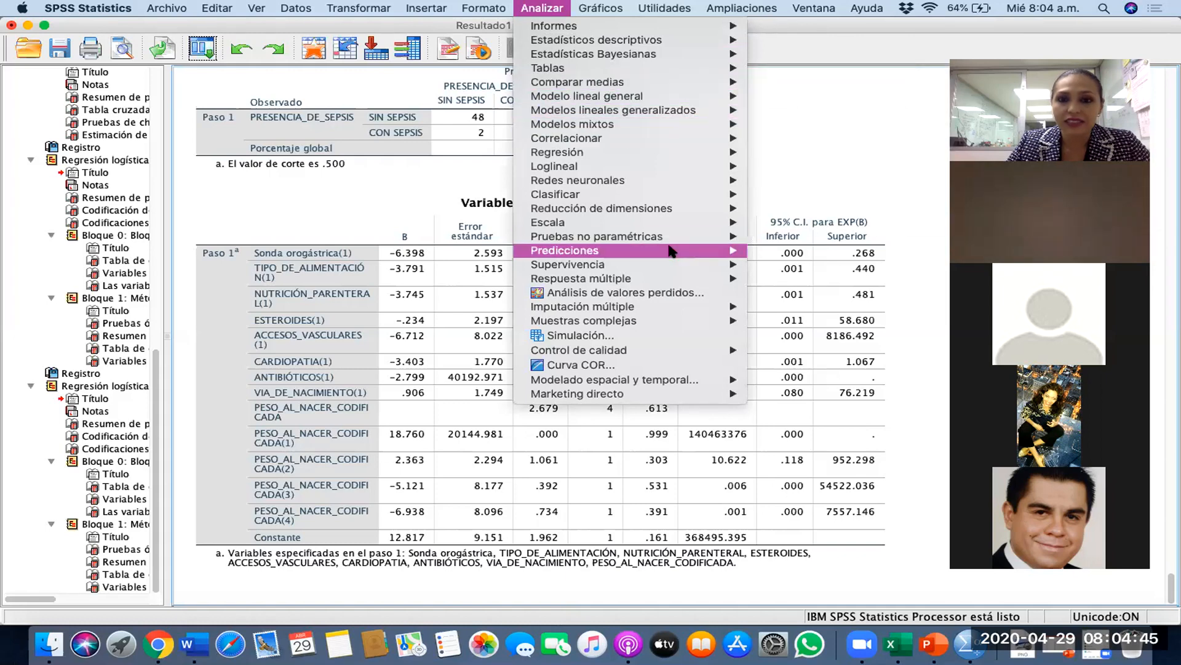
pyautogui.moveTo(677, 152)
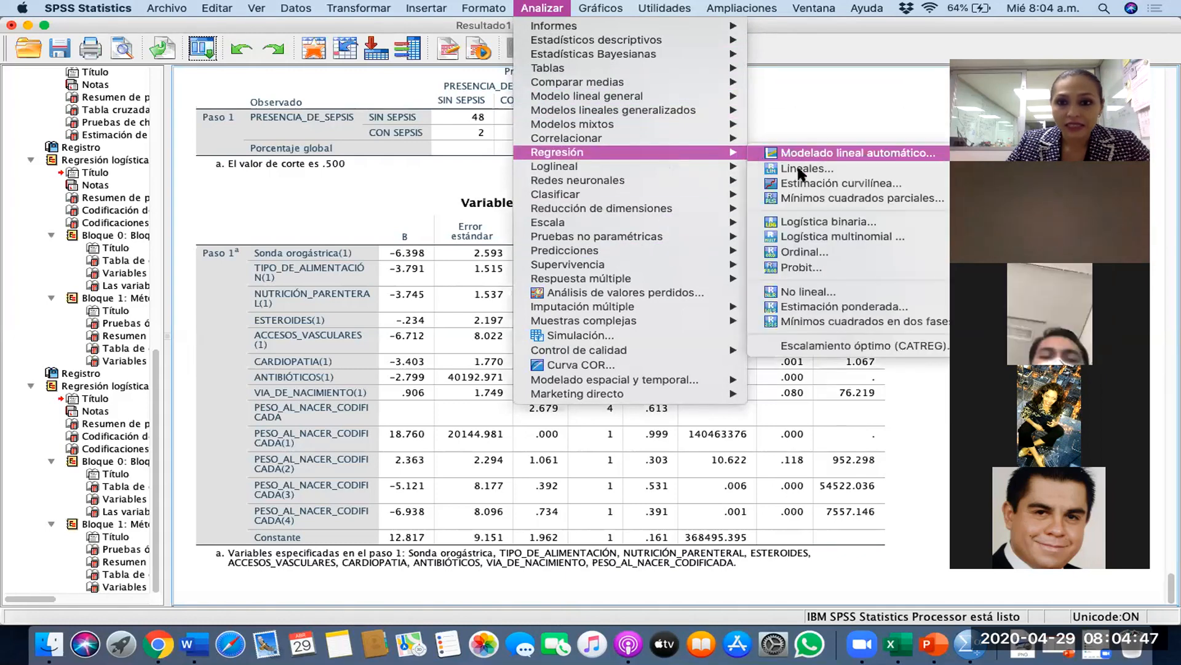
pyautogui.click(836, 220)
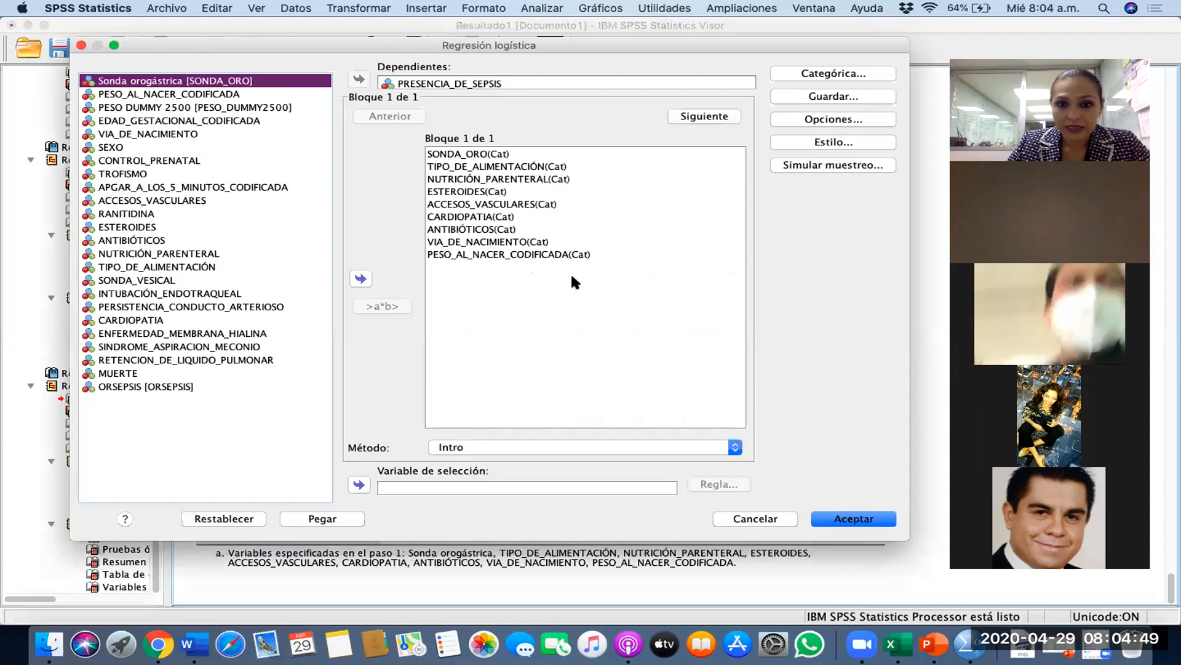
pyautogui.click(533, 191)
pyautogui.click(460, 167)
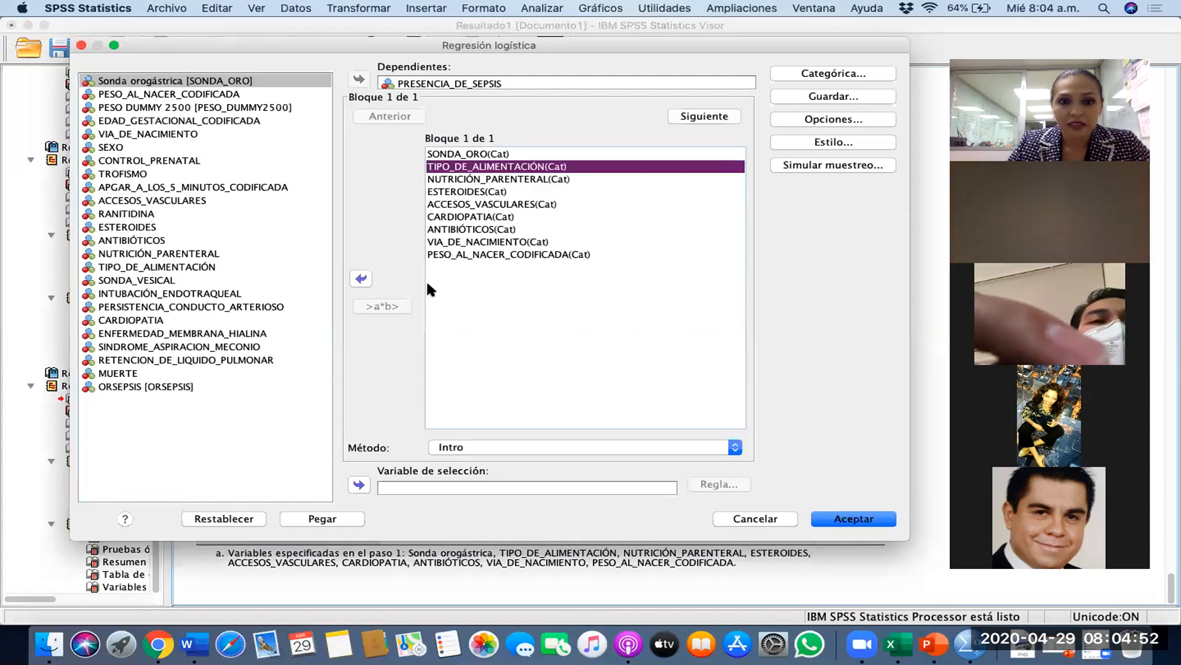
pyautogui.click(463, 153)
pyautogui.click(362, 278)
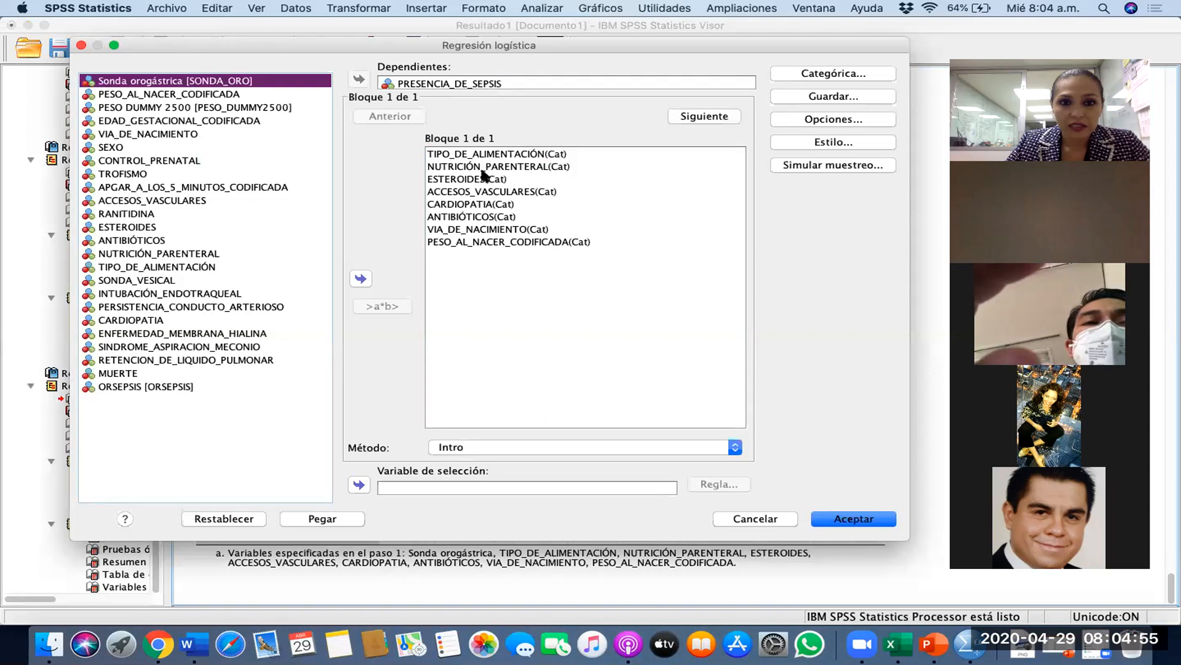
pyautogui.click(483, 178)
pyautogui.click(361, 278)
pyautogui.click(468, 192)
pyautogui.click(361, 279)
# - Remove CARDIOPATIA, ANTIBIÓTICOS, VIA_DE_NACIMIENTO and PESO_AL_NACER_CODIFICADA from the covariate block
pyautogui.click(455, 179)
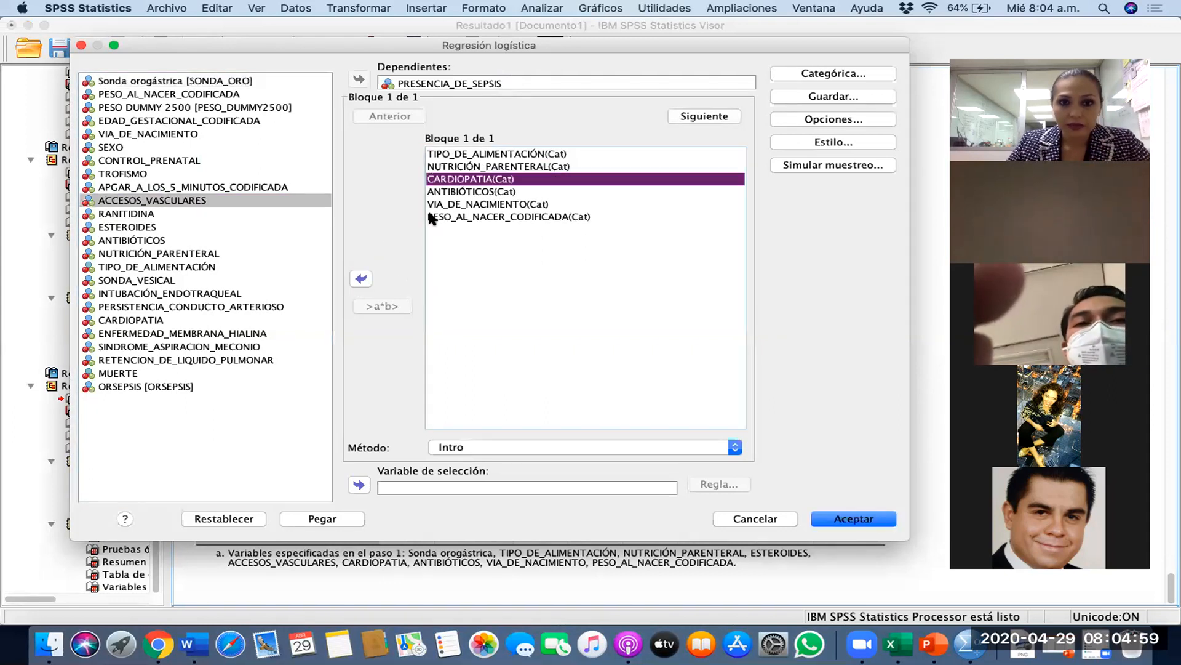
pyautogui.click(361, 278)
pyautogui.click(453, 180)
pyautogui.click(361, 278)
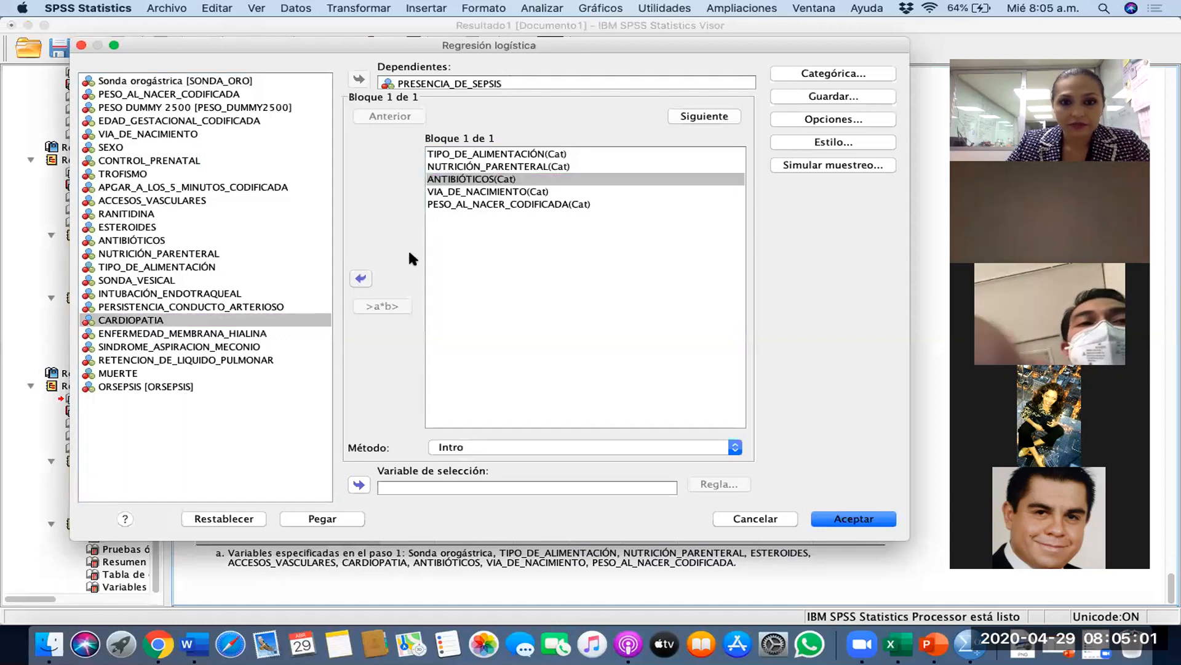
pyautogui.click(463, 179)
pyautogui.click(361, 278)
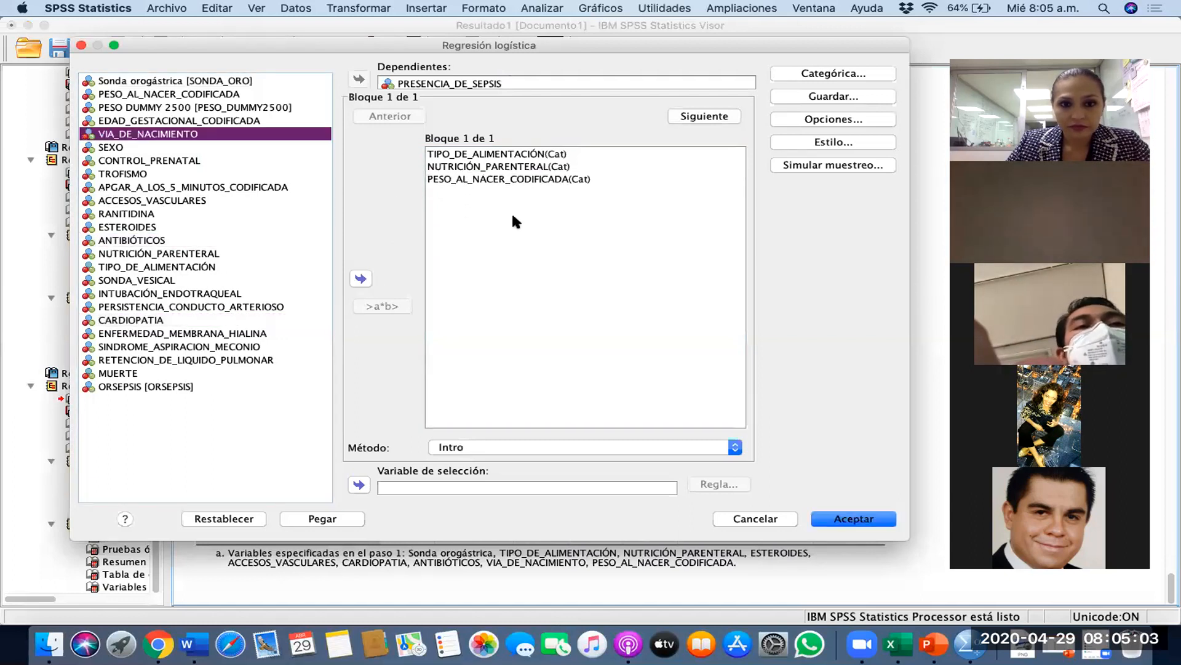
pyautogui.click(509, 179)
pyautogui.click(358, 279)
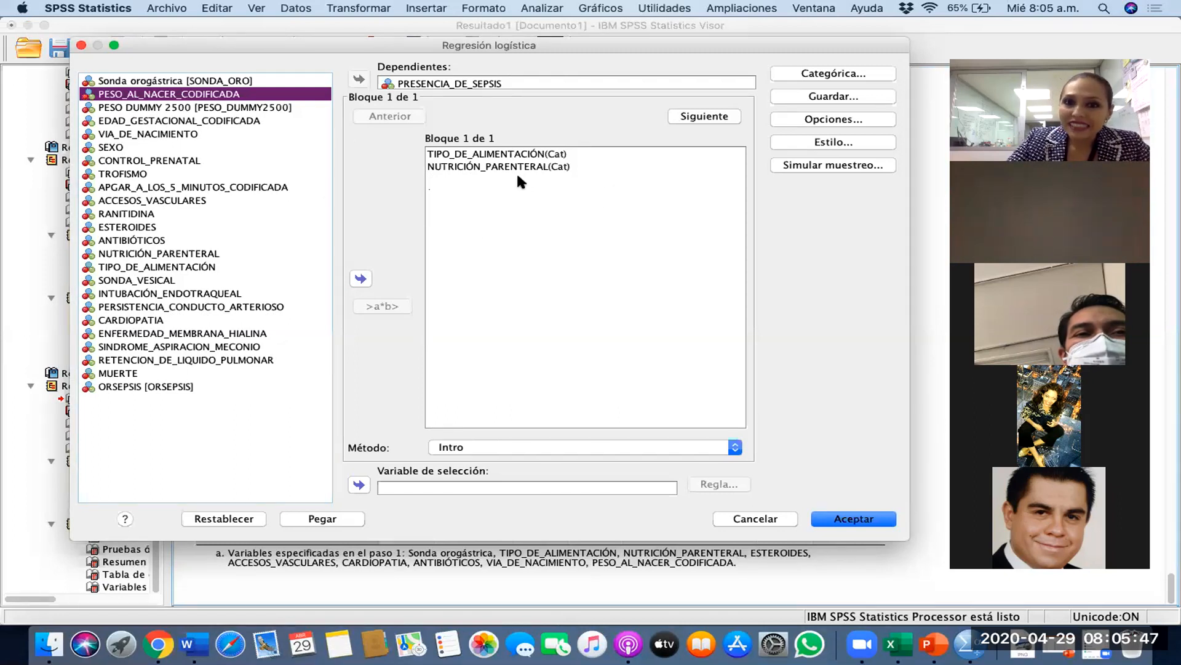
pyautogui.moveTo(552, 164); pyautogui.dragTo(554, 168)
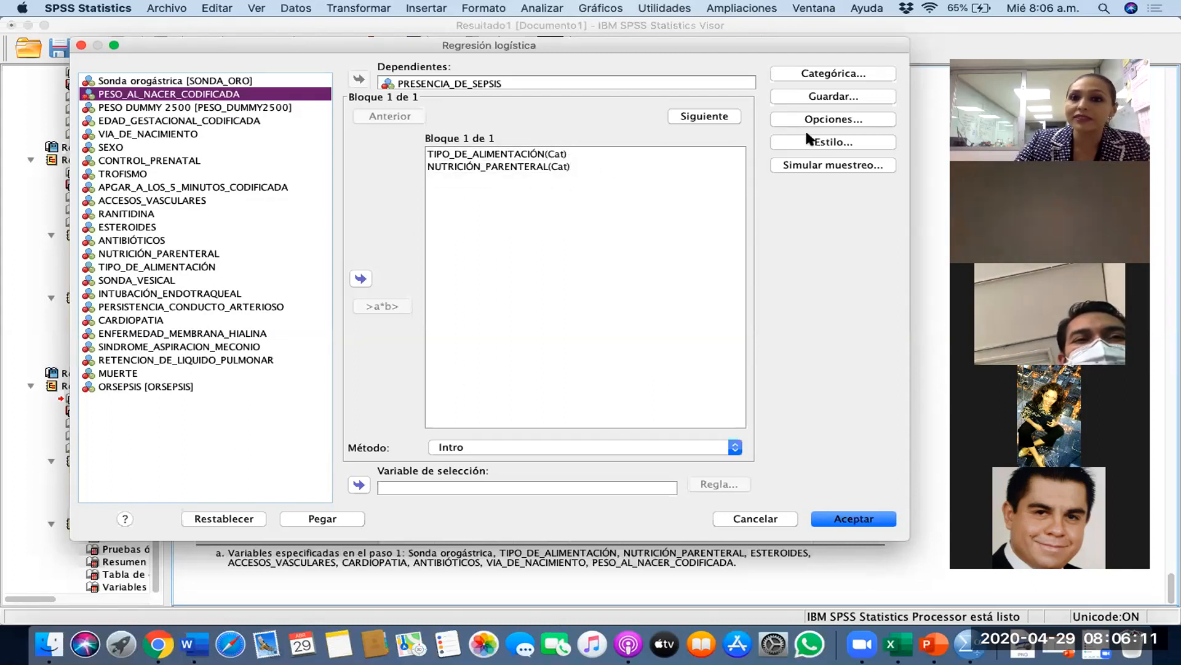
# - Check the value labels of TIPO_DE_ALIMENTACIÓN in the categorical definitions and set its reference category to Último
pyautogui.click(803, 73)
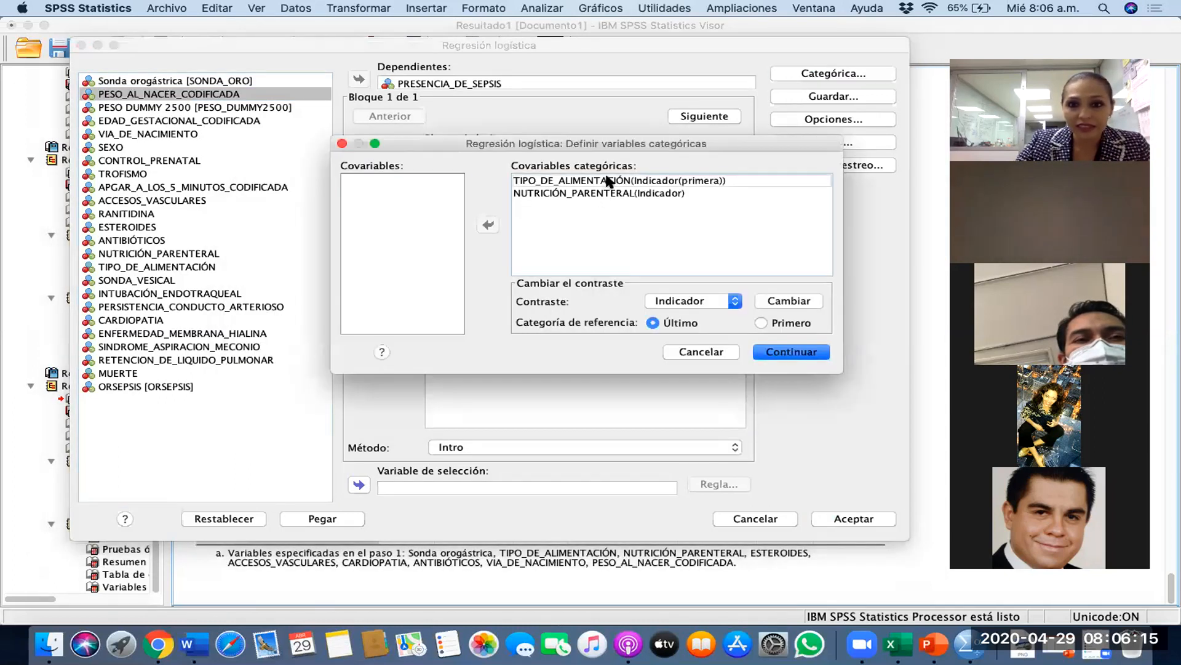
pyautogui.click(614, 184)
pyautogui.rightClick(614, 184)
pyautogui.click(629, 194)
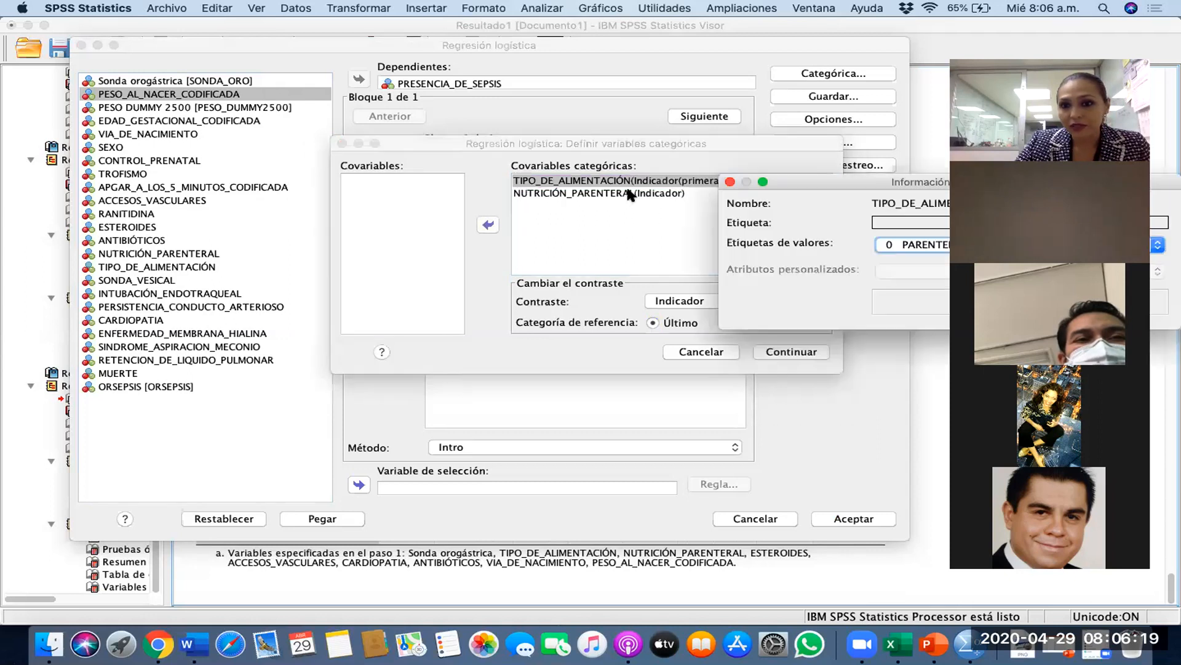
pyautogui.click(763, 183)
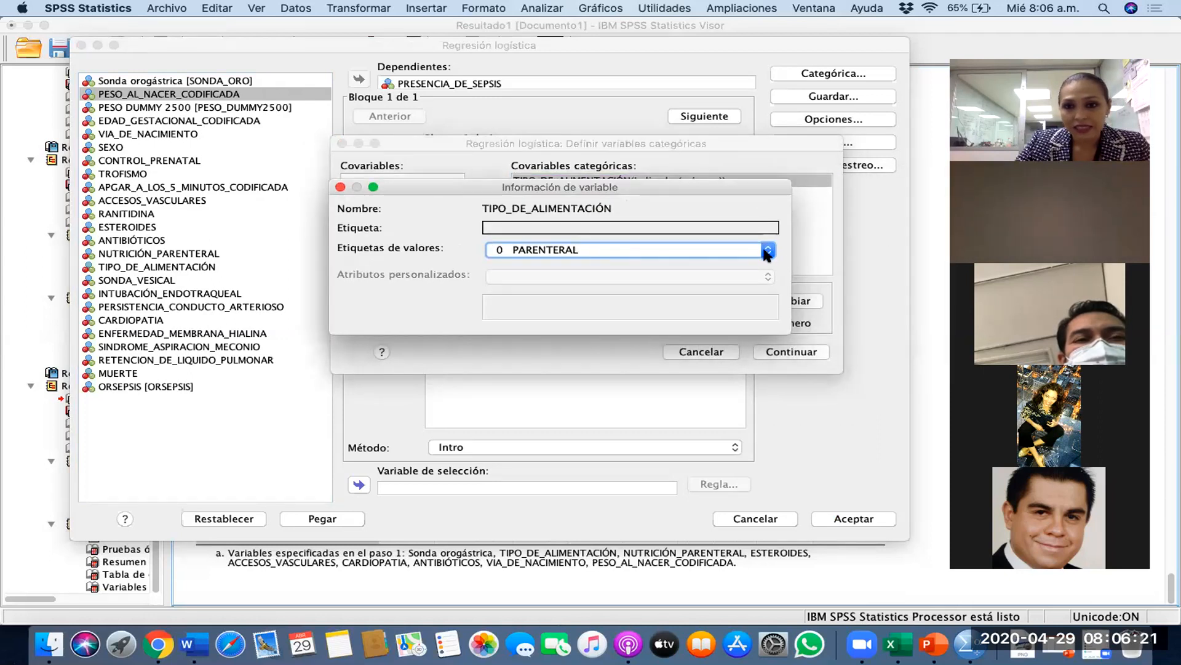
pyautogui.click(768, 252)
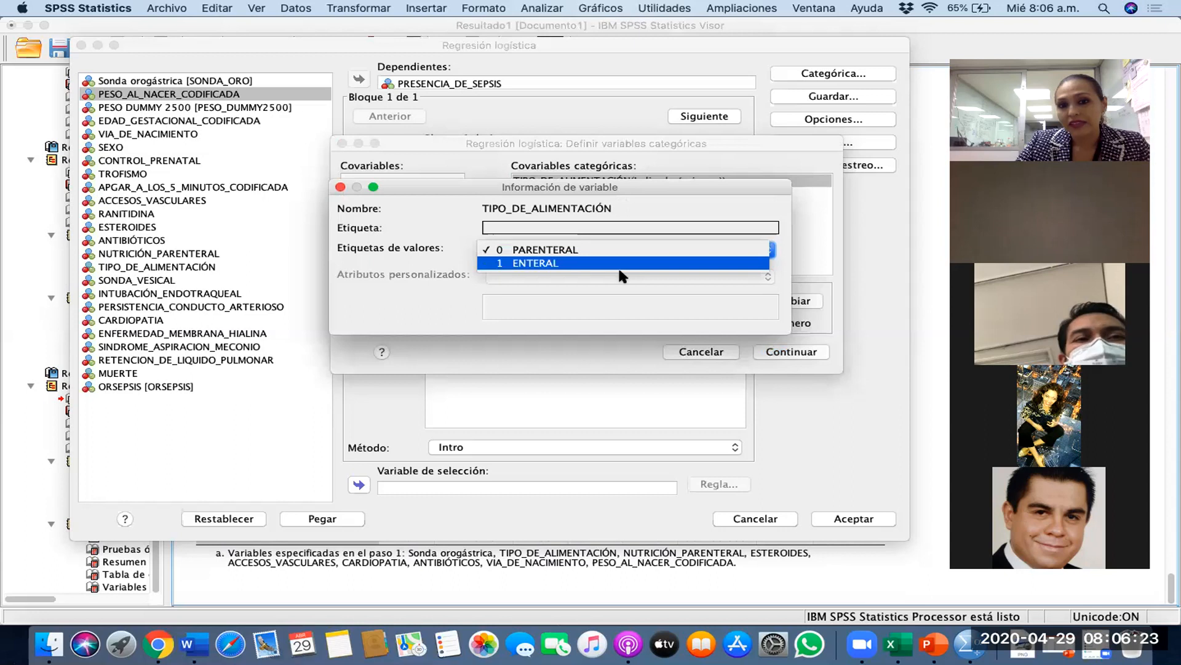
pyautogui.click(338, 186)
pyautogui.click(339, 186)
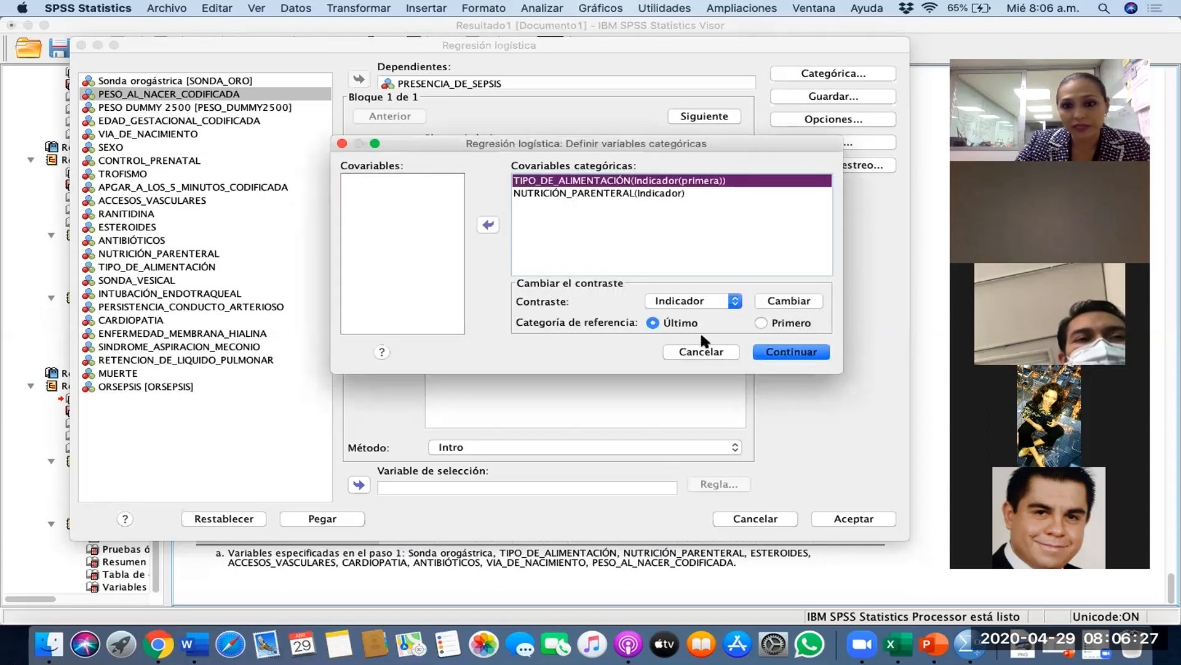
pyautogui.click(795, 301)
# - Check the value labels of NUTRICIÓN_PARENTERAL in the categorical definitions and set its reference category to Primero
pyautogui.click(634, 194)
pyautogui.rightClick(634, 194)
pyautogui.click(644, 205)
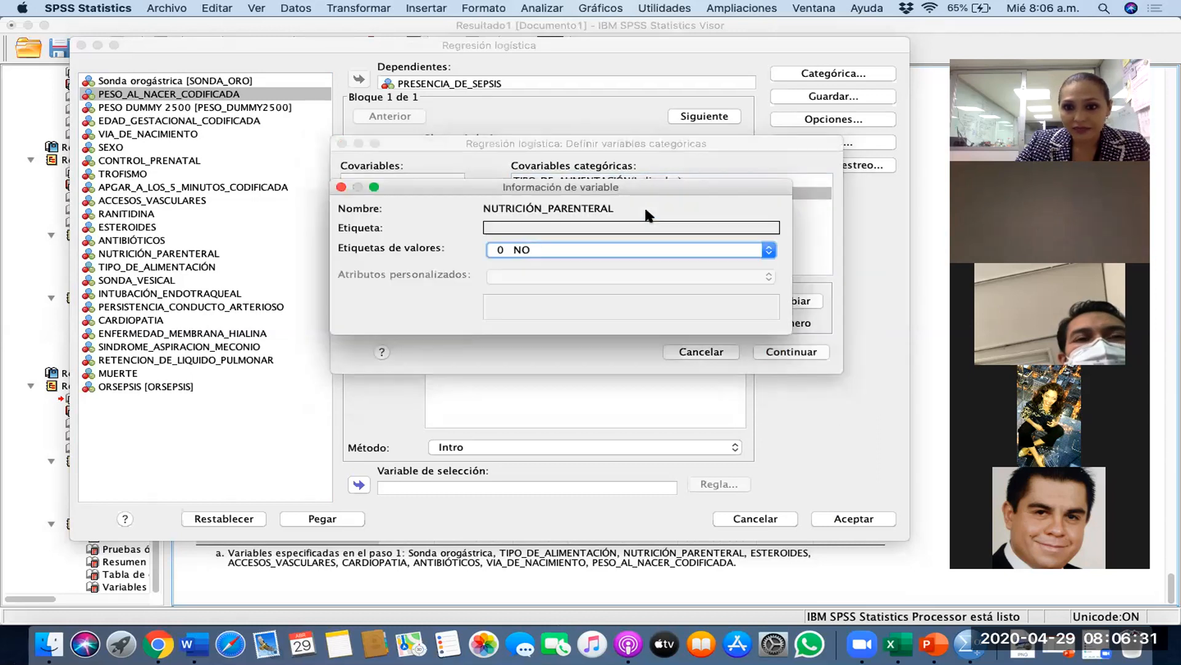
pyautogui.click(677, 257)
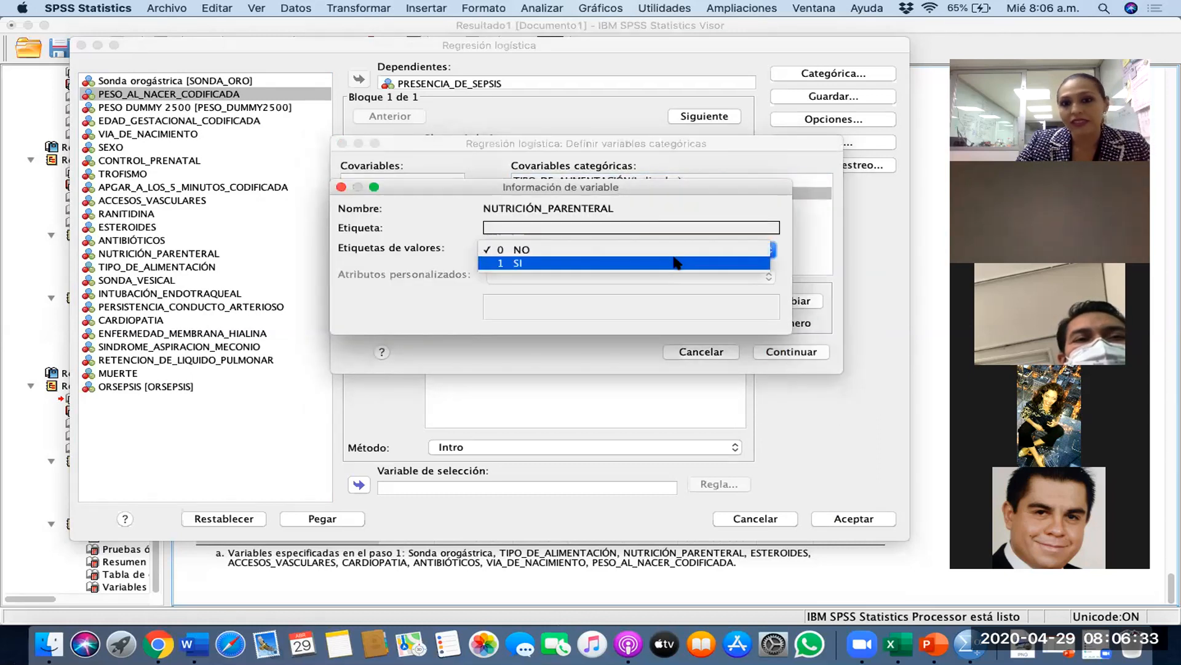
pyautogui.click(341, 187)
pyautogui.click(791, 323)
pyautogui.click(789, 301)
pyautogui.click(811, 351)
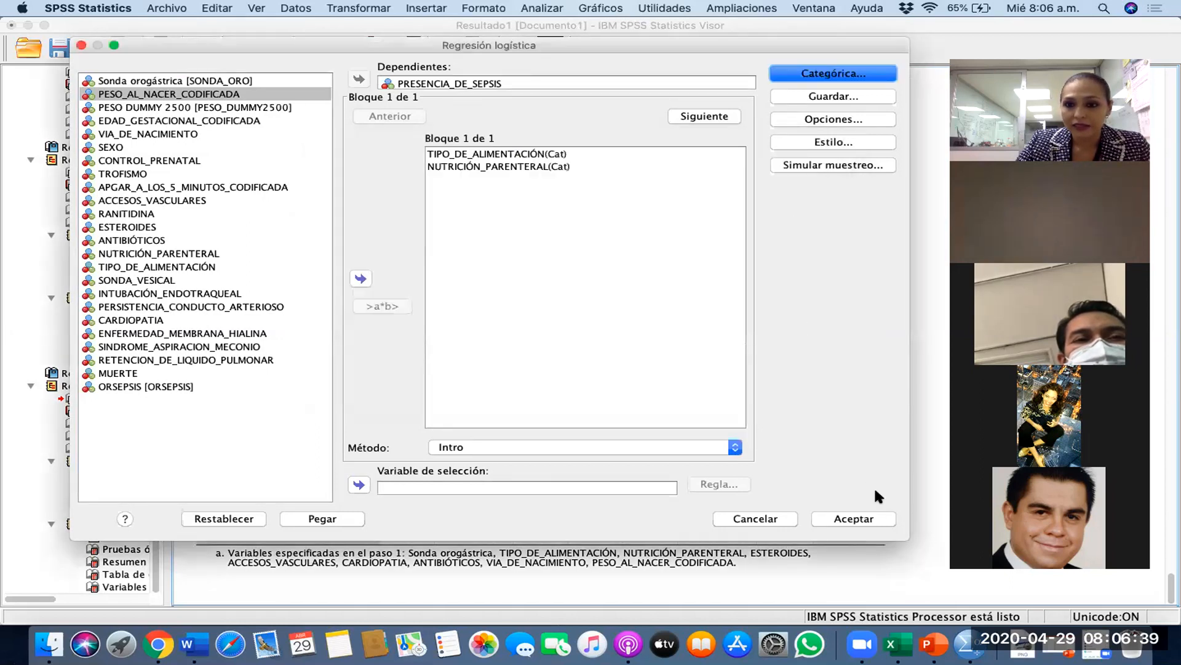
# - Run the regression with TIPO_DE_ALIMENTACIÓN and NUTRICIÓN_PARENTERAL and examine the coefficients, significance and confidence intervals of the variables in the equation
pyautogui.click(853, 519)
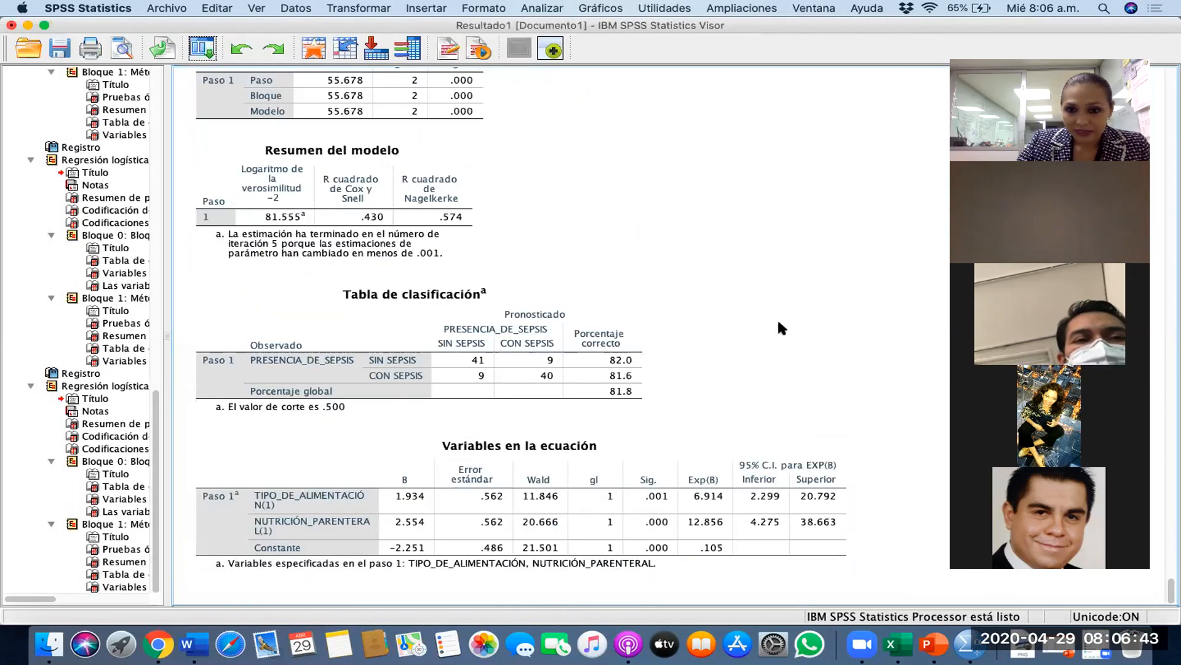
pyautogui.click(312, 544)
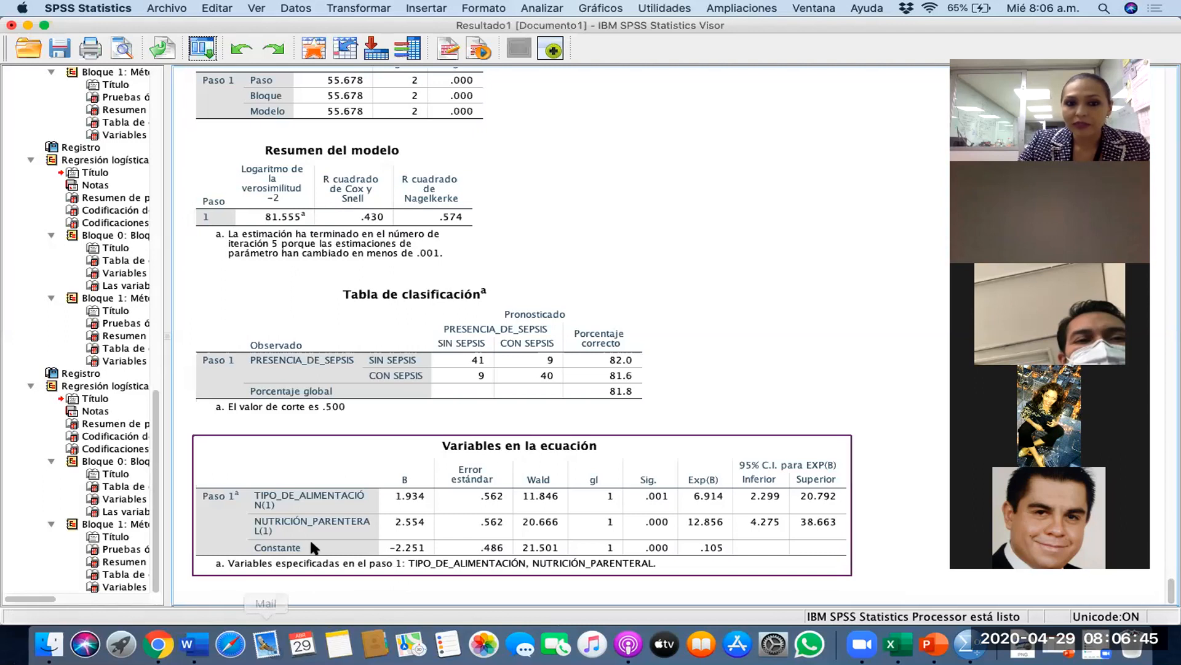
pyautogui.click(786, 582)
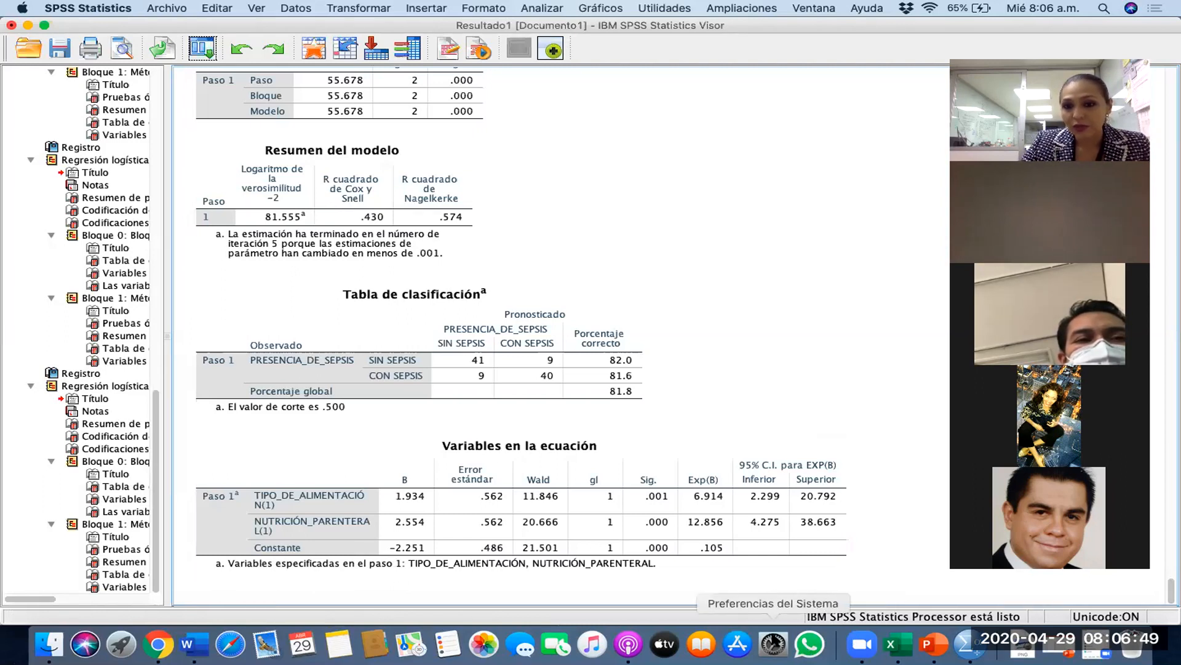
pyautogui.click(752, 543)
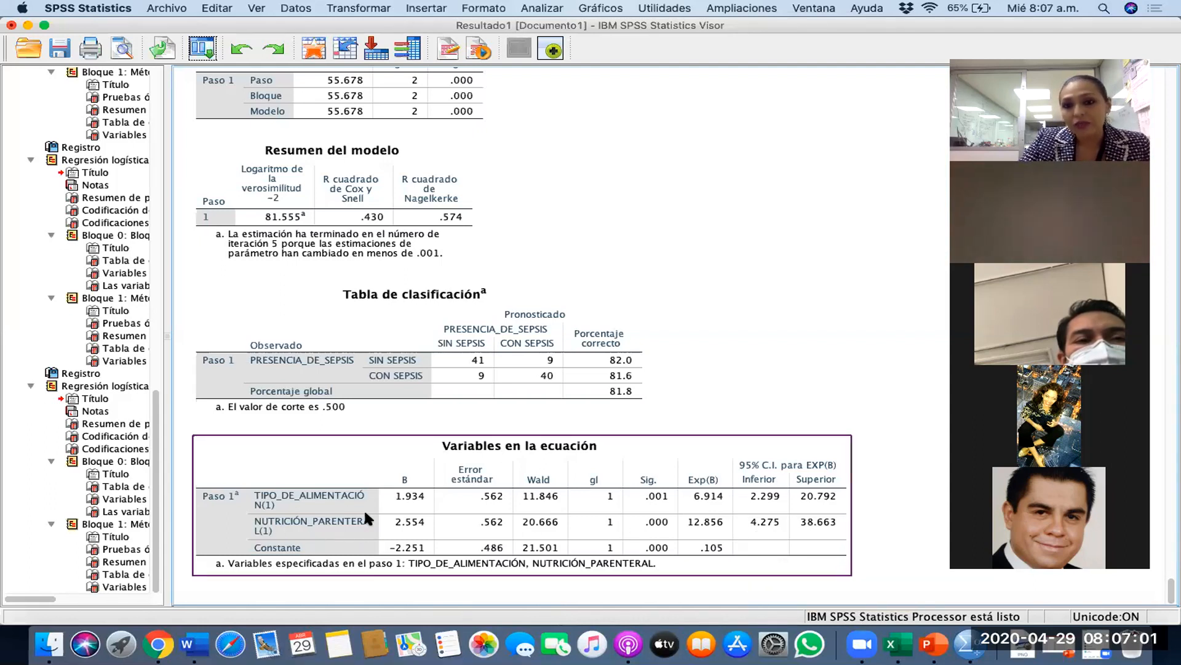
pyautogui.click(325, 431)
pyautogui.click(429, 493)
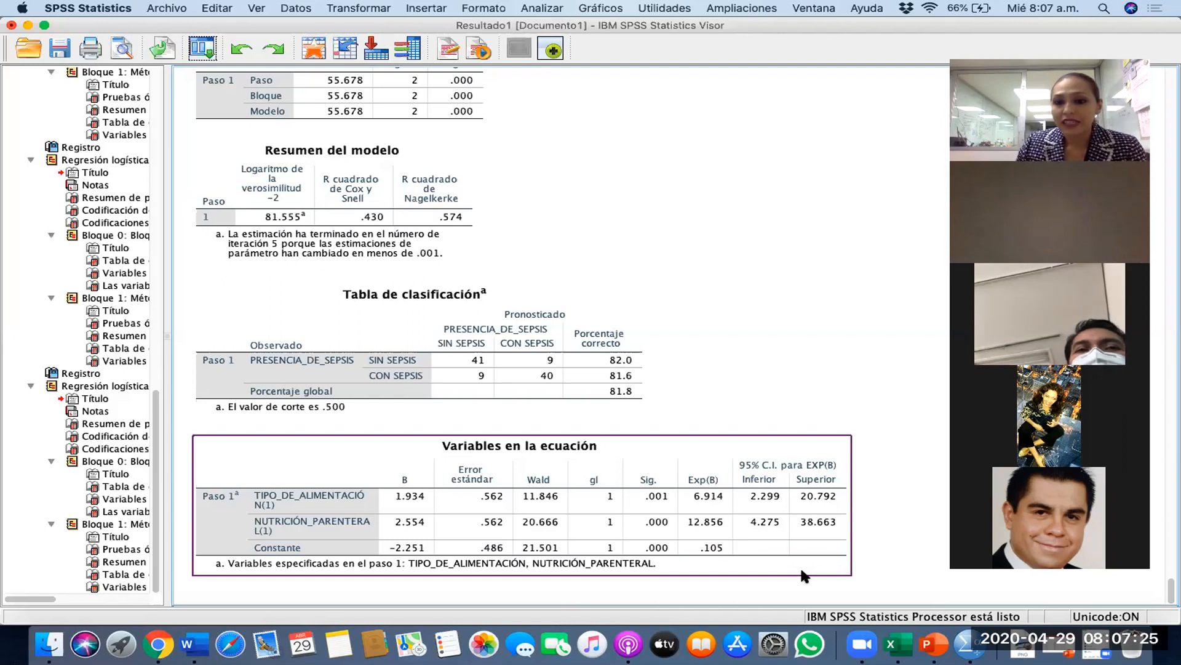
# - Reopen the logistic regression, remove NUTRICIÓN_PARENTERAL and TIPO_DE_ALIMENTACIÓN from the covariates, and set the method to Hacia adelante: Condicional
pyautogui.click(206, 50)
pyautogui.click(221, 69)
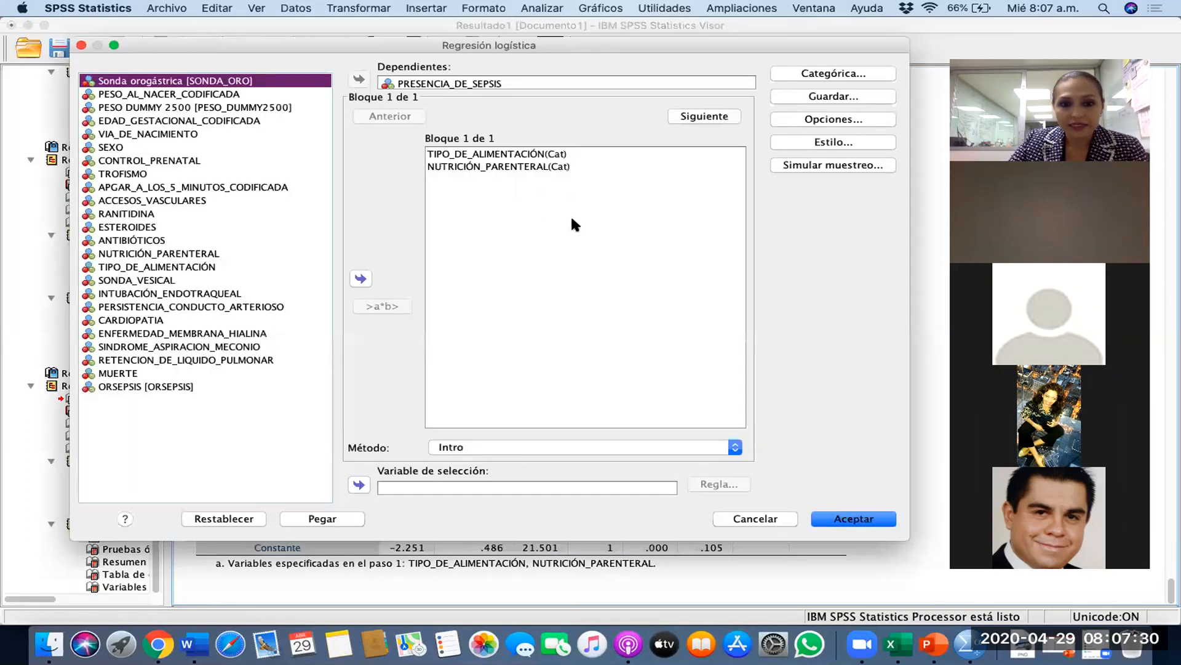
pyautogui.click(563, 167)
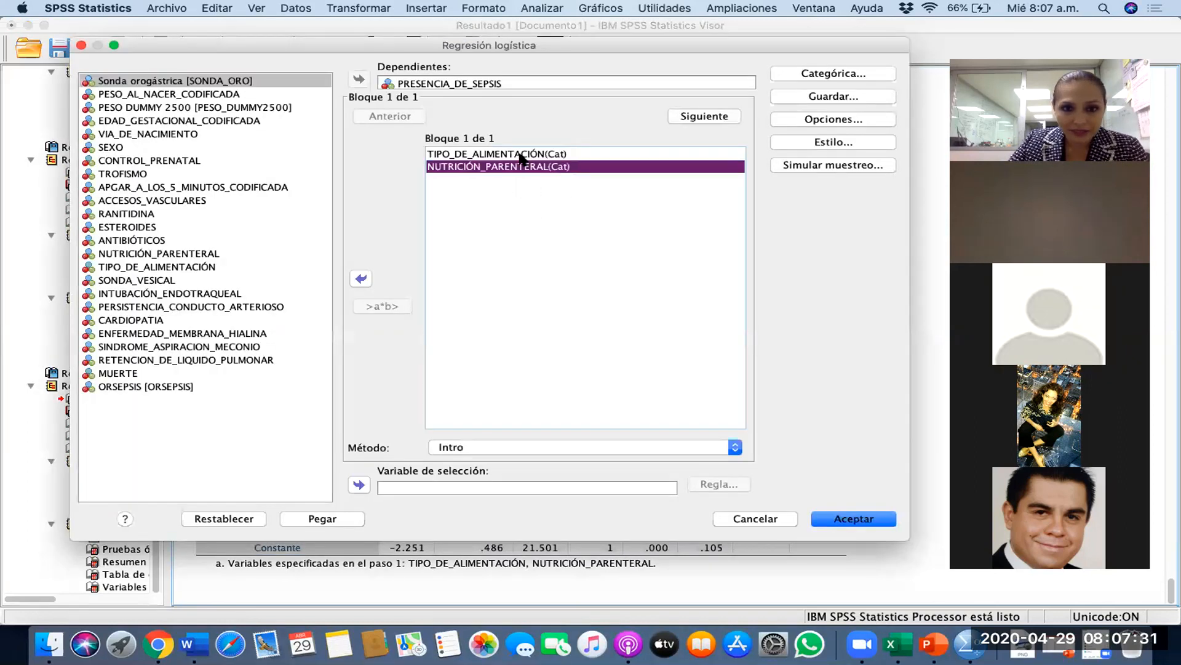
pyautogui.click(360, 279)
pyautogui.click(494, 154)
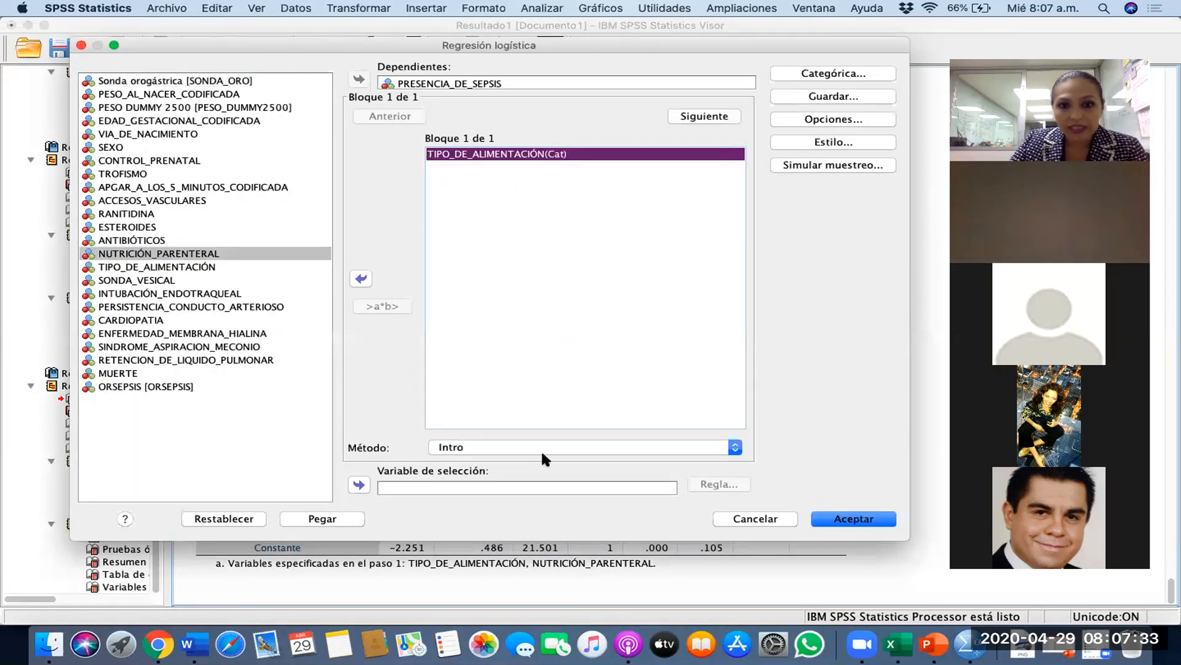
pyautogui.click(361, 278)
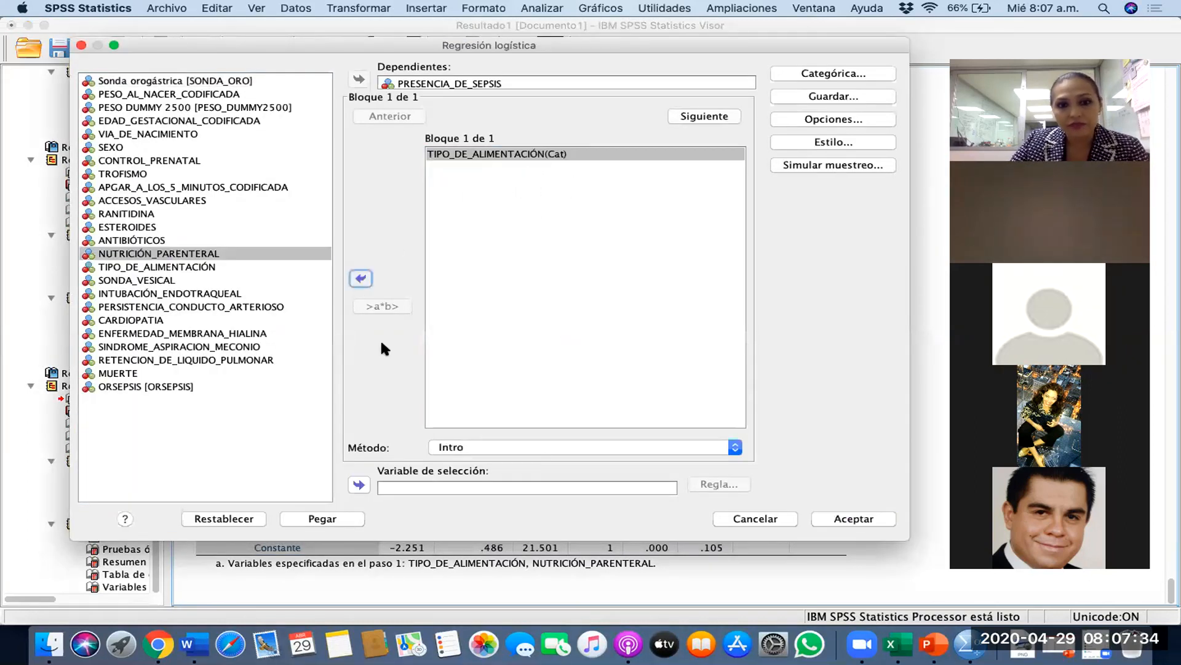
pyautogui.click(493, 450)
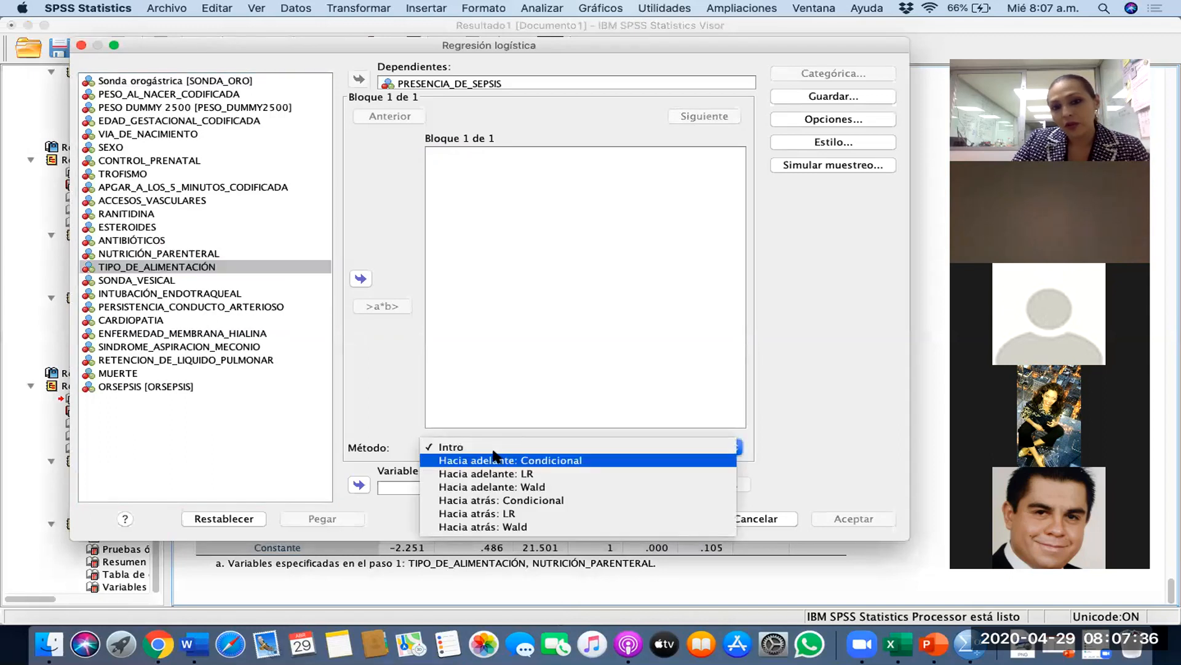
pyautogui.click(590, 461)
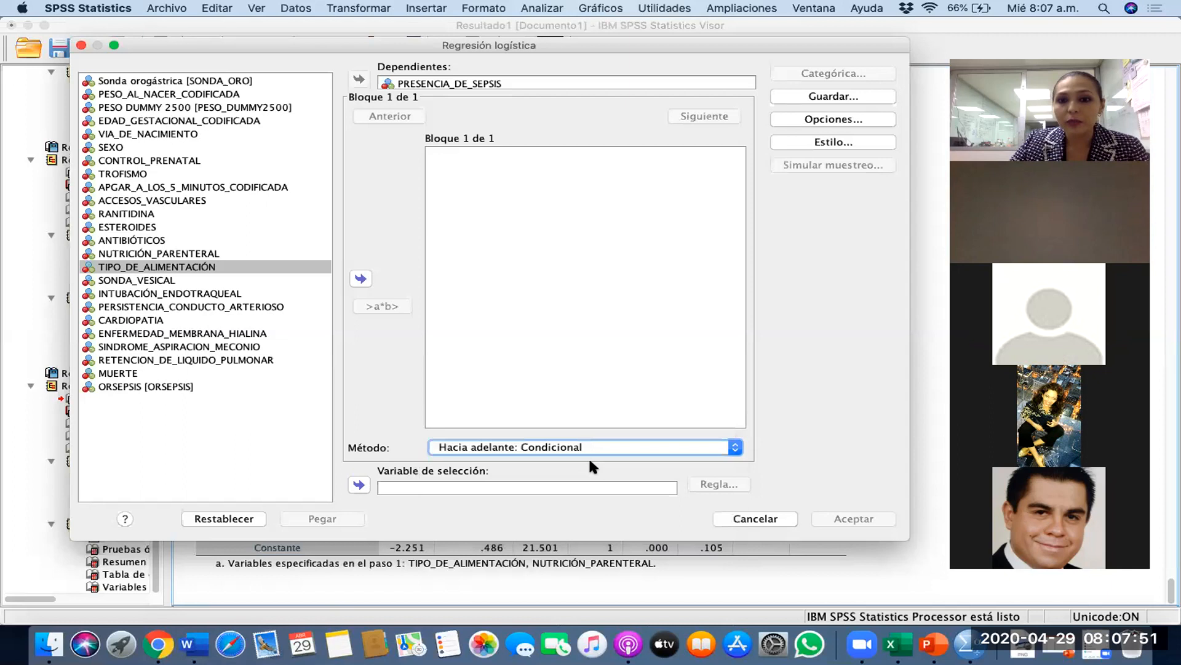
# - Add all variables from SONDA_ORO through INTUBACIÓN_ENDOTRAQUEAL as covariates and run the forward conditional regression
pyautogui.click(226, 81)
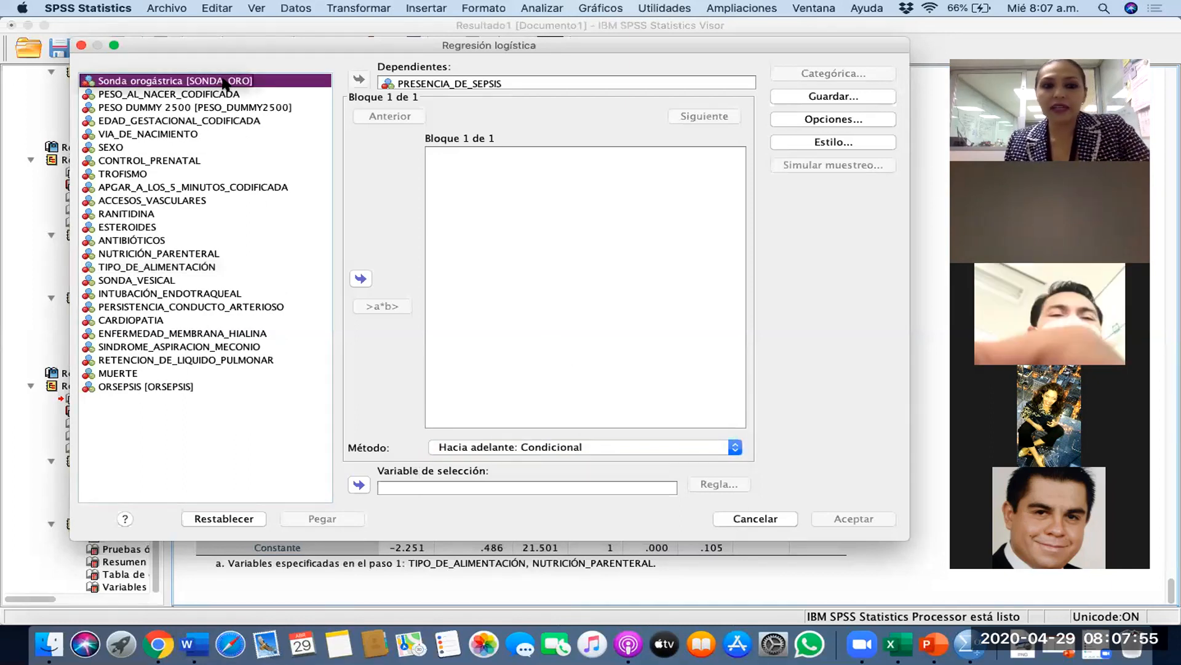
pyautogui.hotkey('shift', 'Down')
pyautogui.hotkey('shift', 'Down')
pyautogui.hotkey('shift', 'Down')
pyautogui.hotkey('shift', 'Down')
pyautogui.hotkey('shift', 'Down')
pyautogui.hotkey('shift', 'Down')
pyautogui.hotkey('shift', 'Down')
pyautogui.hotkey('shift', 'Down')
pyautogui.hotkey('shift', 'Down')
pyautogui.hotkey('shift', 'Down')
pyautogui.hotkey('shift', 'Down')
pyautogui.hotkey('shift', 'Down')
pyautogui.hotkey('shift', 'Down')
pyautogui.hotkey('shift', 'Down')
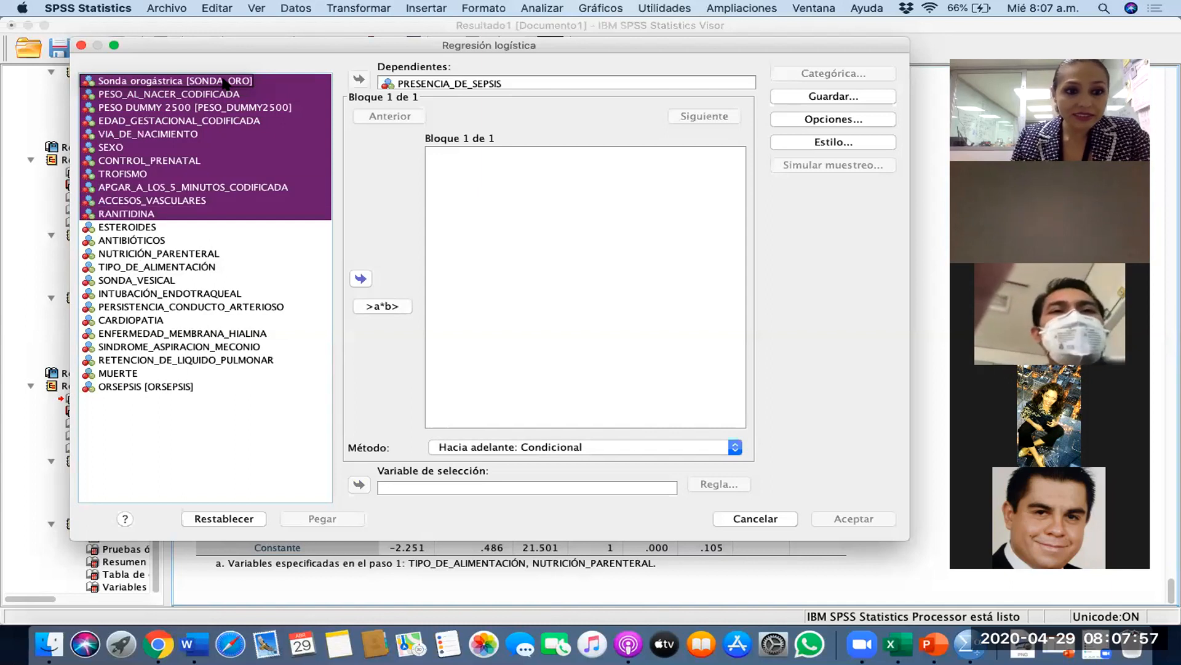
pyautogui.hotkey('shift', 'Down')
pyautogui.hotkey('shift', 'Down')
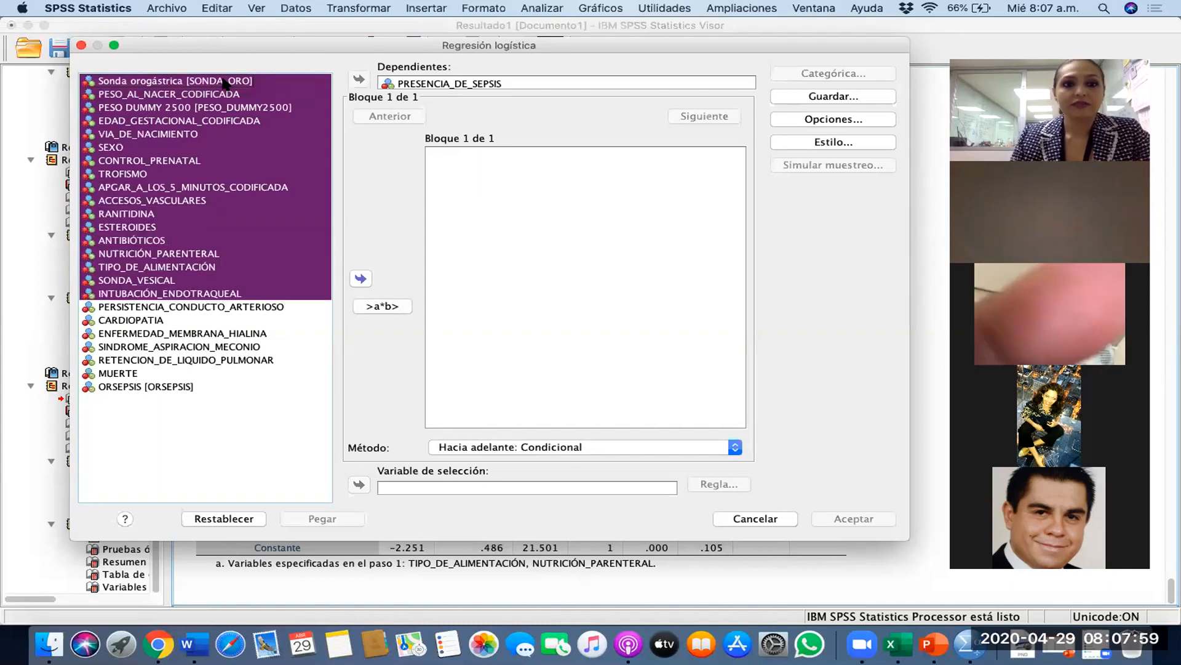
pyautogui.click(363, 279)
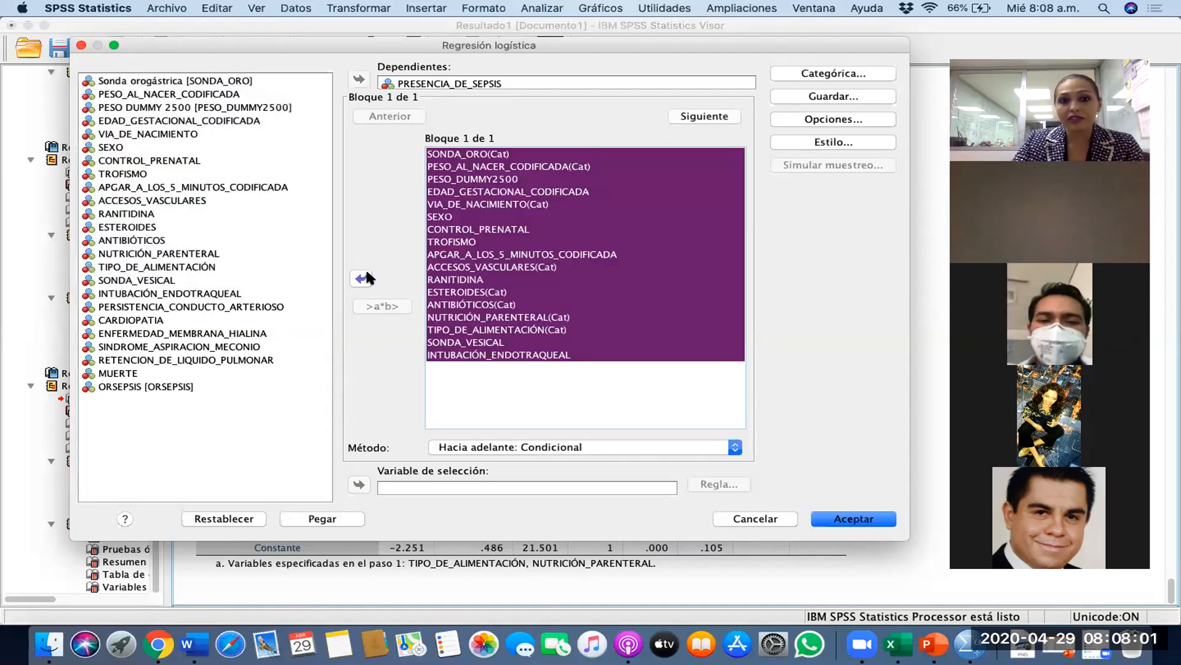
pyautogui.click(854, 519)
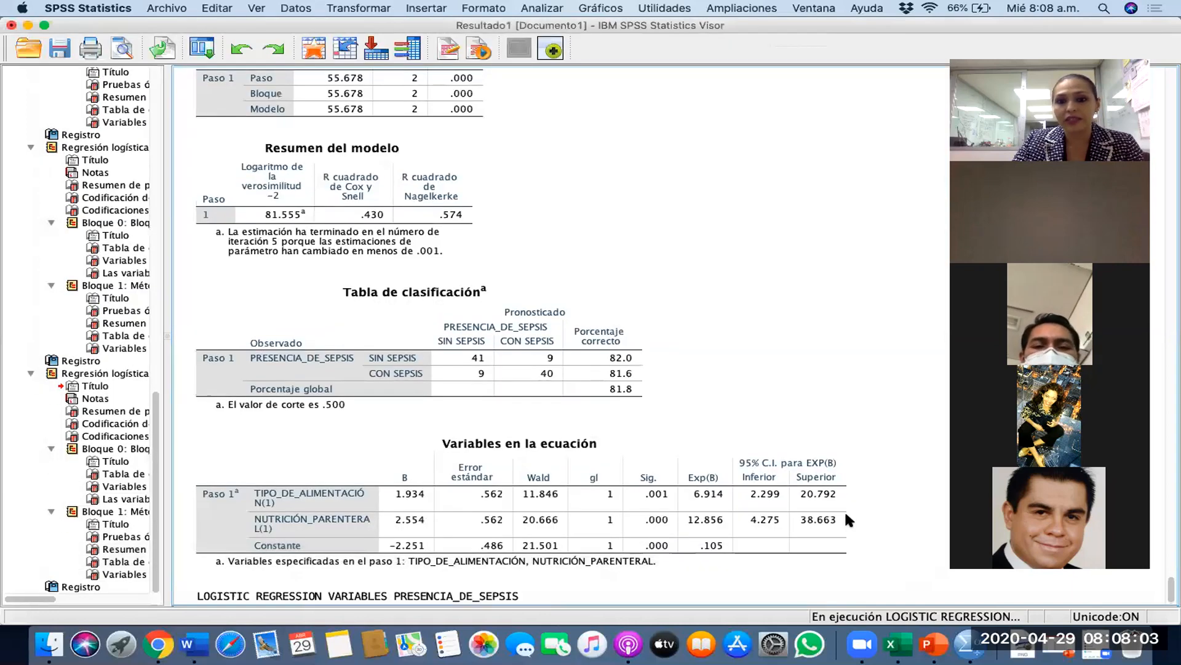
# - Look through the forward conditional output, from the variables outside the equation to the stepwise Variables en la ecuación table
pyautogui.scroll(-15, 759, 497)
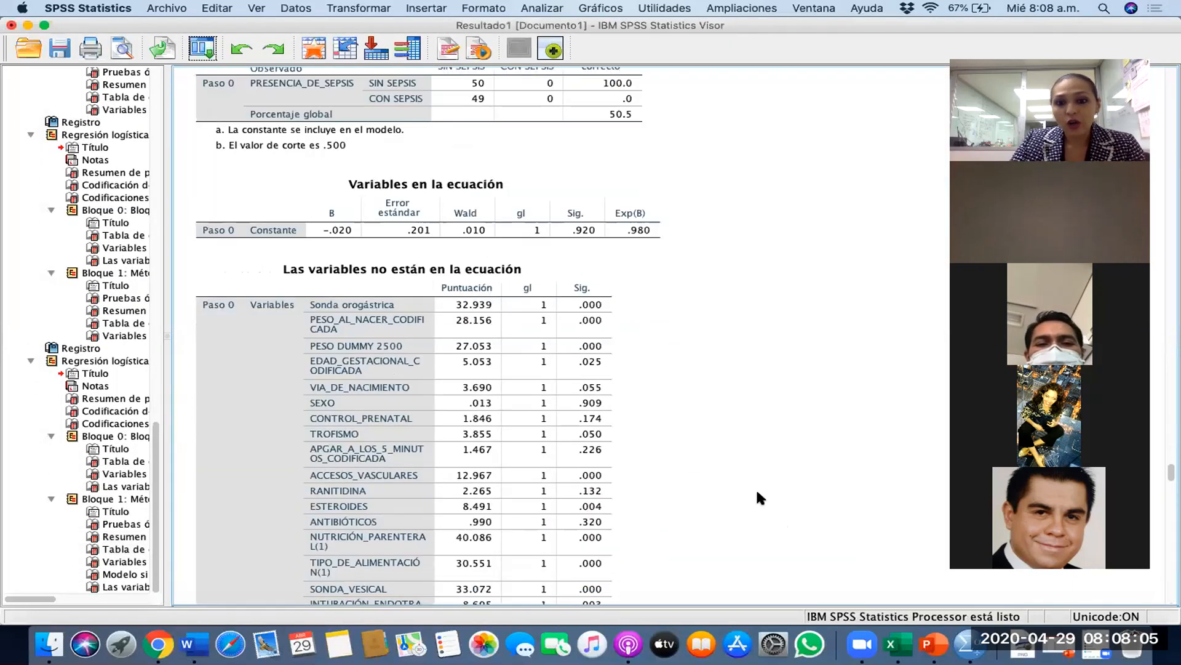
pyautogui.scroll(-7, 750, 482)
pyautogui.scroll(2, 750, 482)
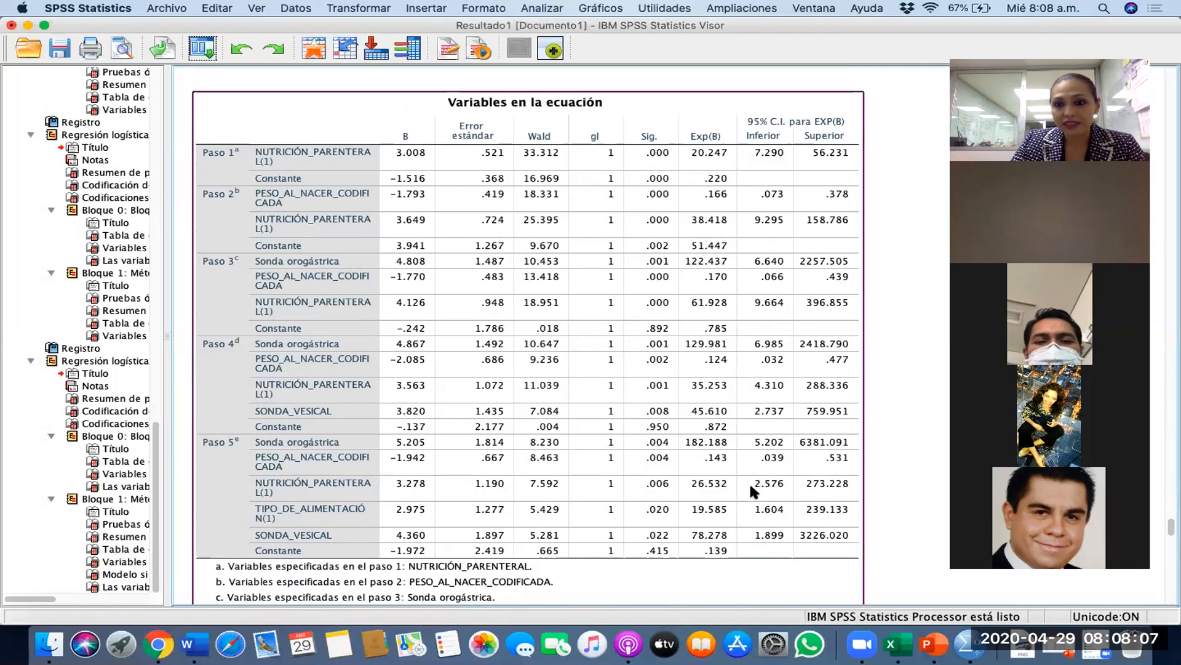
pyautogui.scroll(-15, 750, 482)
pyautogui.scroll(-5, 751, 486)
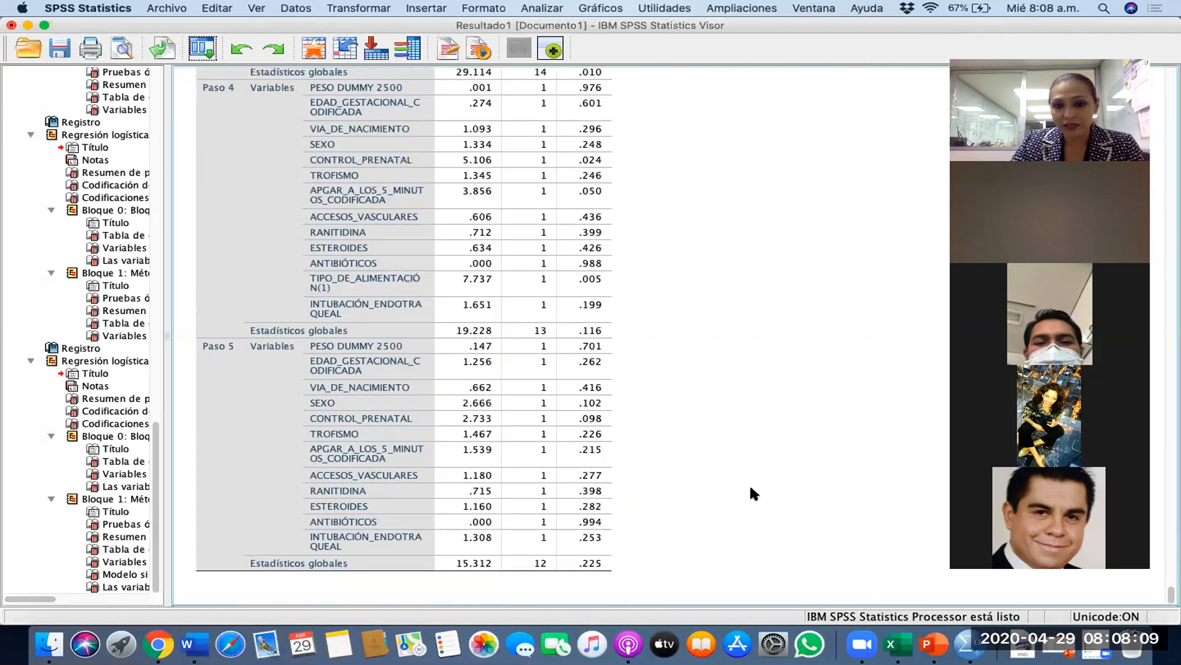
pyautogui.scroll(5, 750, 486)
pyautogui.scroll(-15, 751, 487)
pyautogui.scroll(8, 749, 482)
pyautogui.scroll(-2, 750, 482)
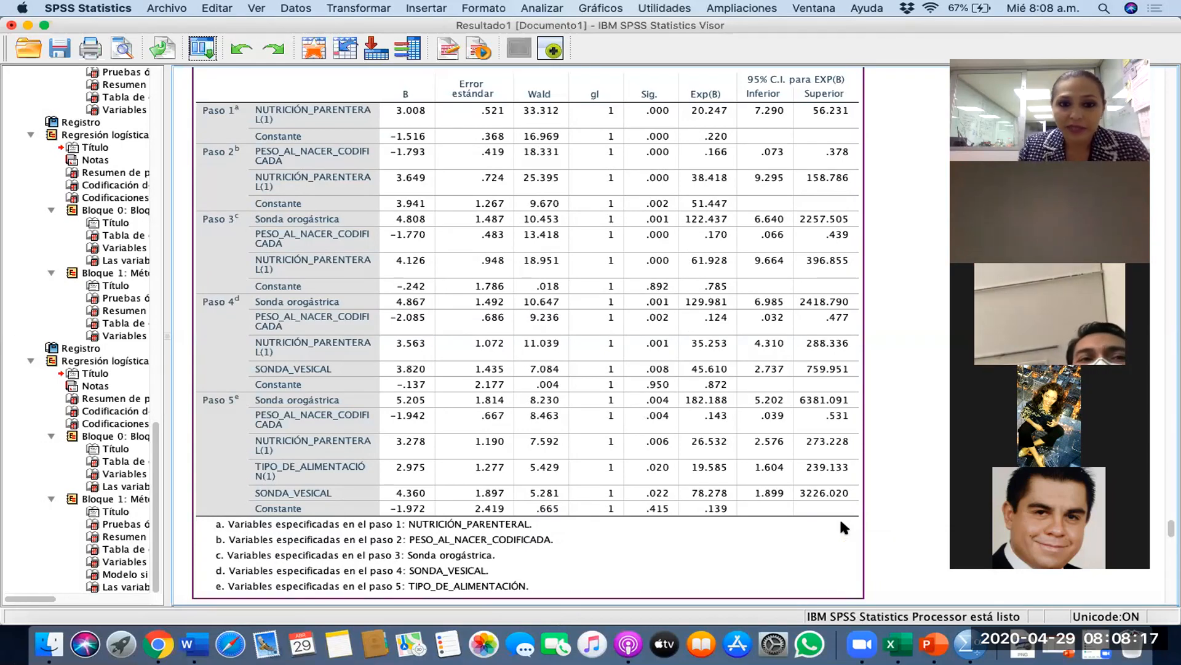
# - Examine the significance, Exp(B) and confidence intervals for Paso 5 and the footnotes on the variable entered at each step
pyautogui.scroll(-3, 840, 522)
pyautogui.click(577, 442)
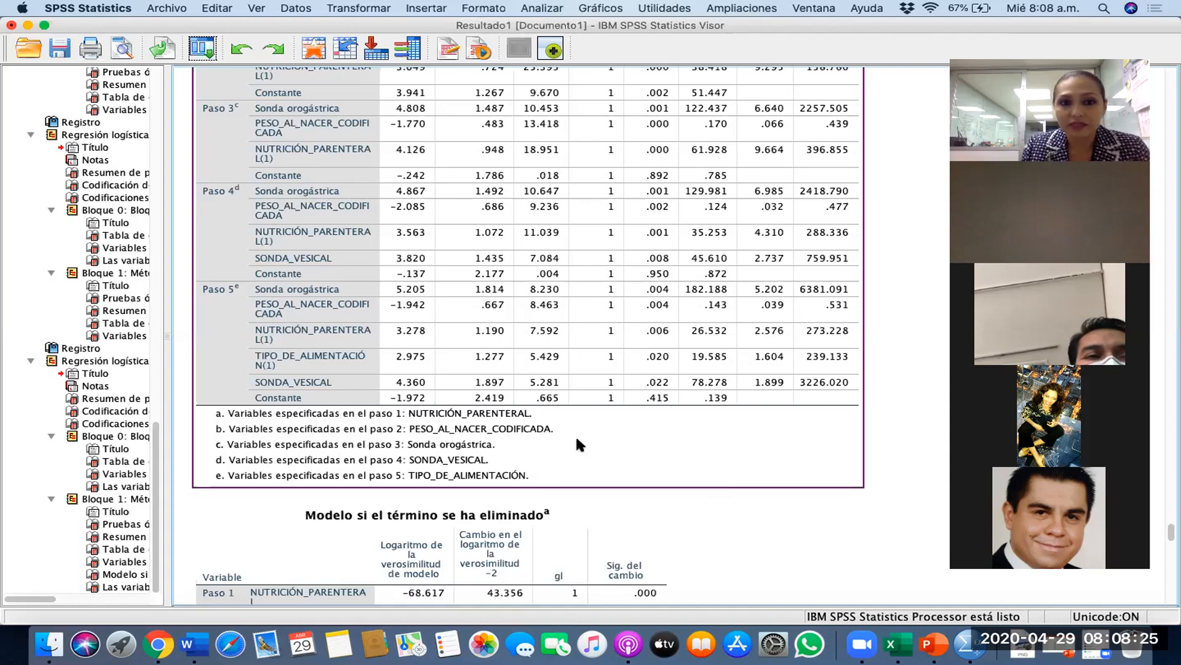
pyautogui.scroll(-2, 576, 438)
pyautogui.scroll(1, 574, 435)
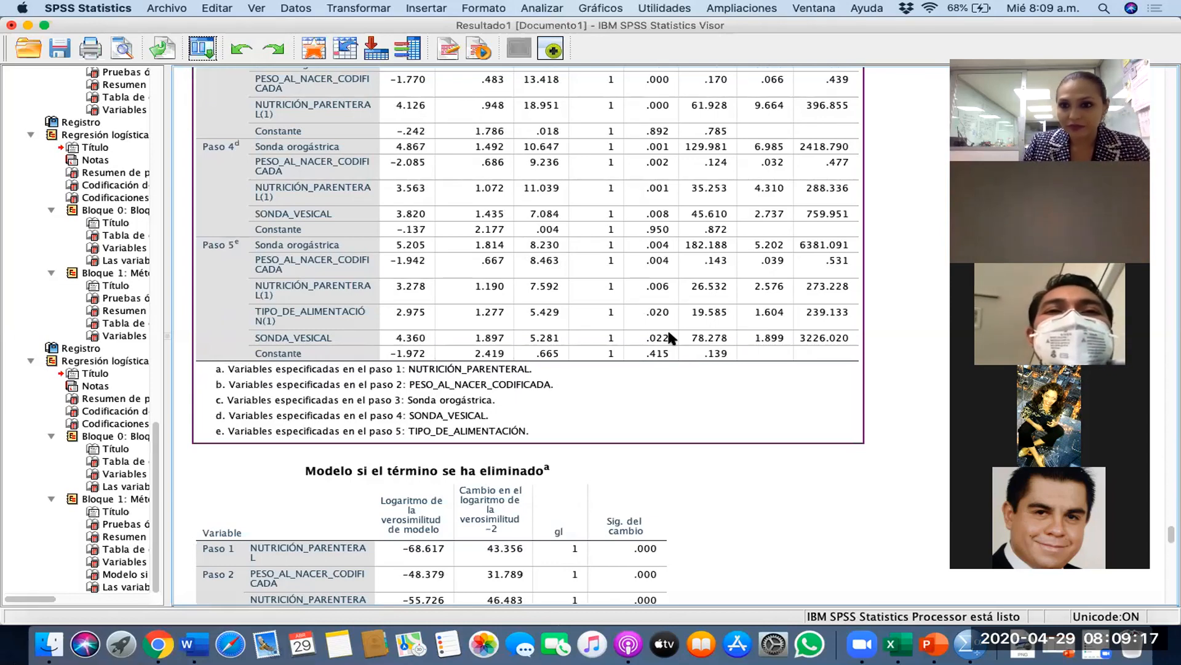
pyautogui.click(669, 333)
pyautogui.click(626, 405)
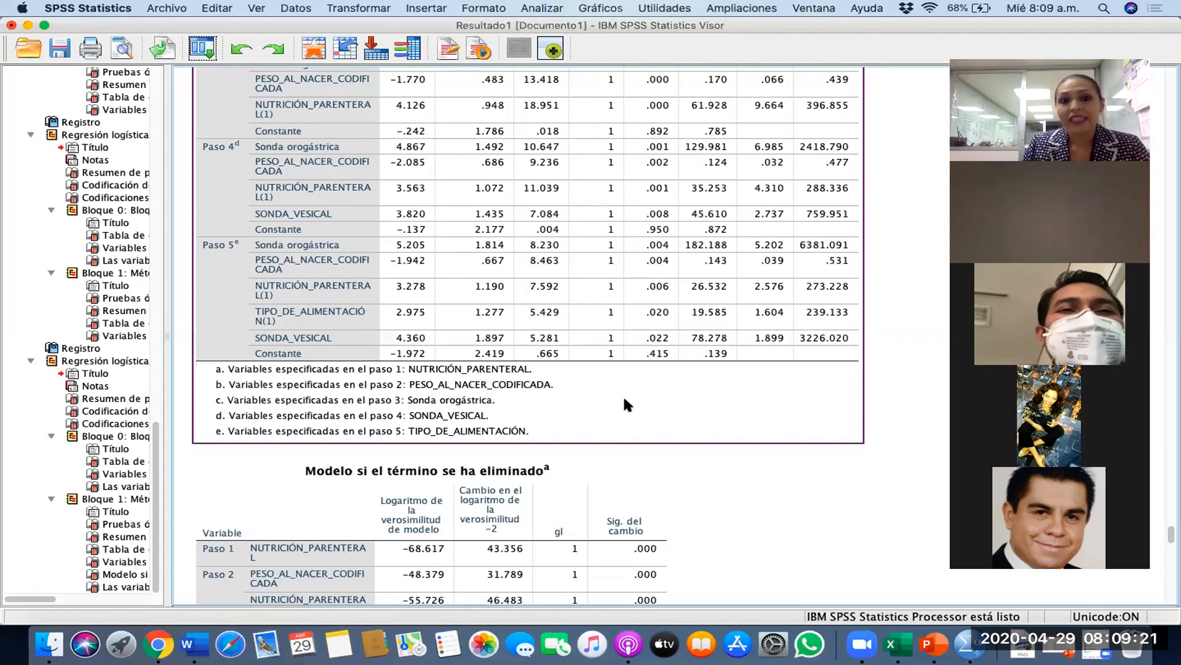
pyautogui.scroll(-2, 626, 404)
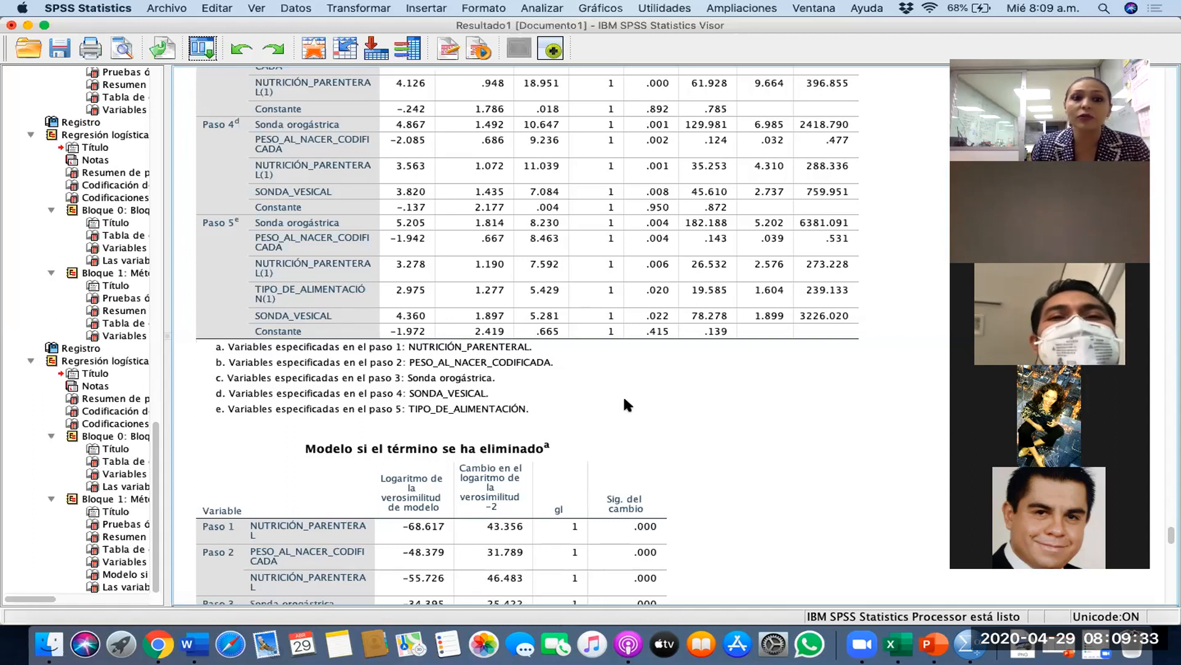
pyautogui.click(623, 400)
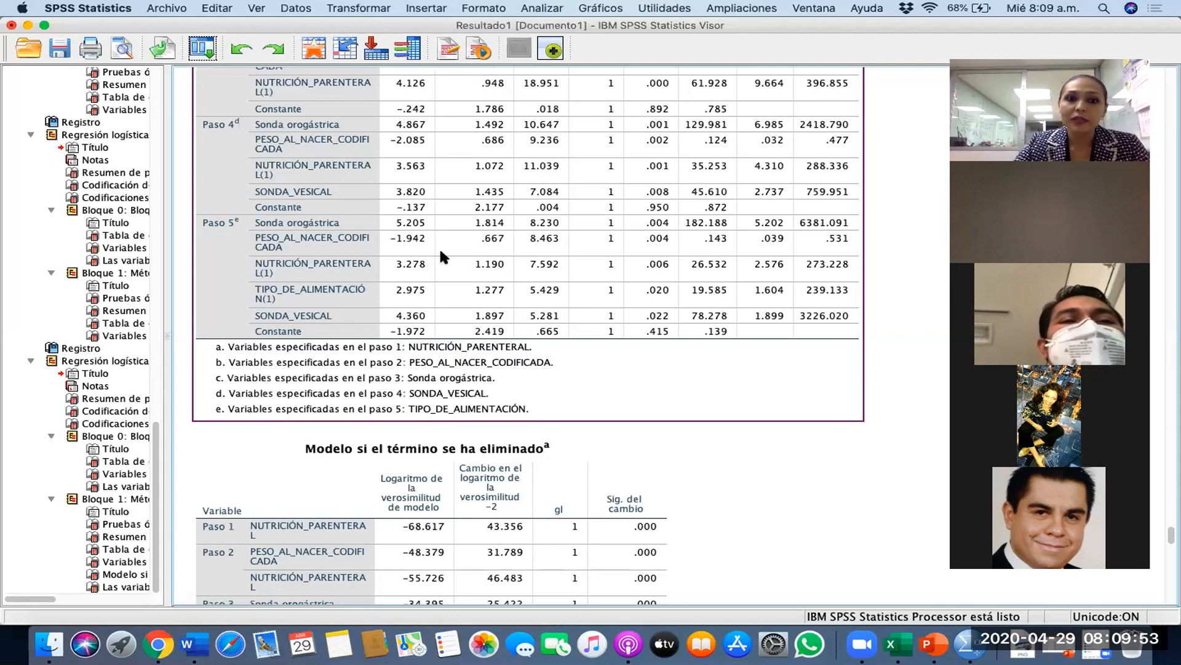
# - Reopen the logistic regression and replace all covariates in the block with MUERTE
pyautogui.click(199, 58)
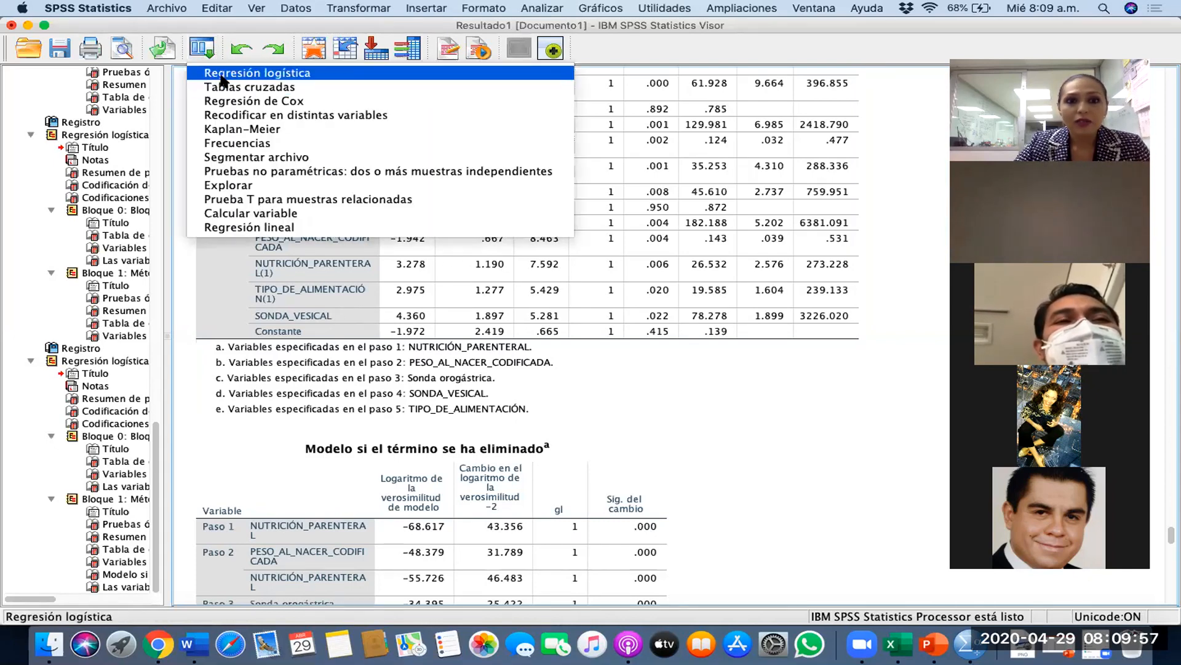
pyautogui.click(218, 71)
pyautogui.click(479, 154)
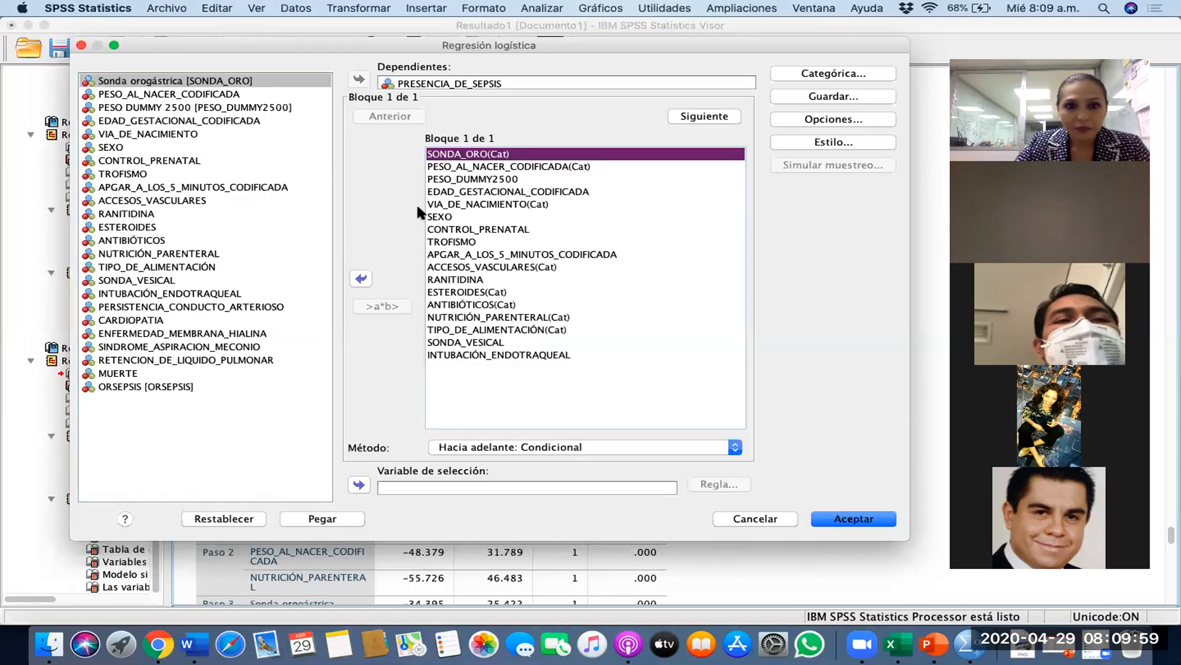
pyautogui.hotkey('shift', 'Down')
pyautogui.hotkey('shift', 'Down')
pyautogui.hotkey('shift', 'Down')
pyautogui.hotkey('shift', 'Down')
pyautogui.hotkey('shift', 'Down')
pyautogui.hotkey('shift', 'Down')
pyautogui.hotkey('shift', 'Down')
pyautogui.hotkey('shift', 'Down')
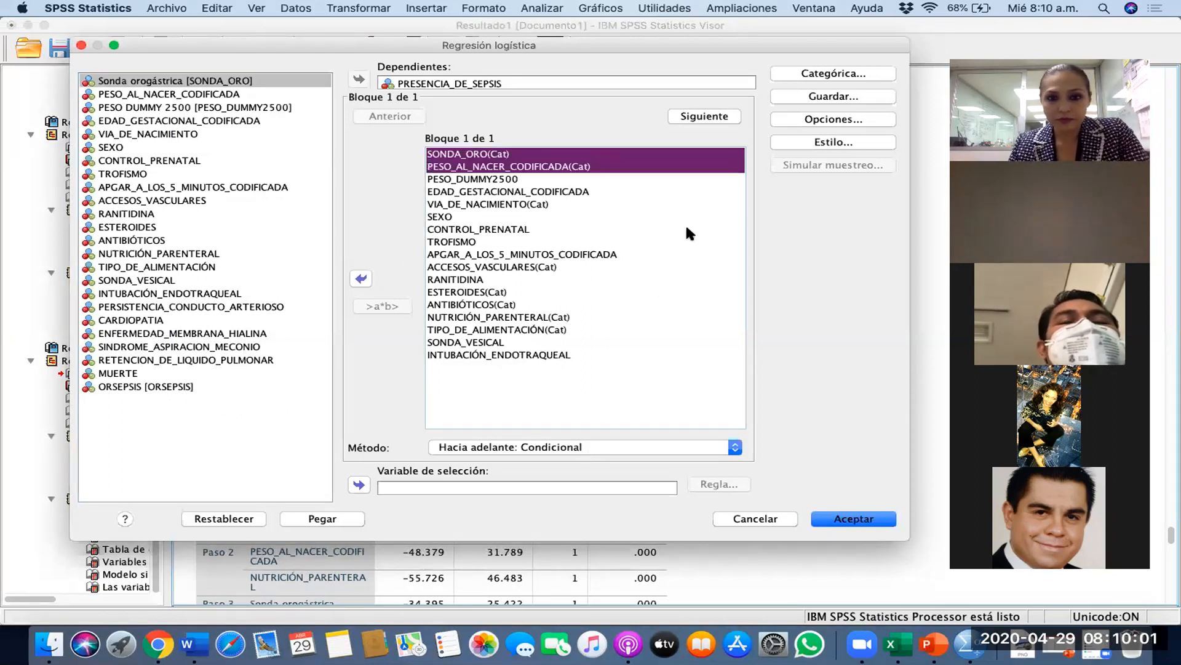
pyautogui.hotkey('shift', 'Down')
pyautogui.hotkey('shift', 'Down')
pyautogui.hotkey('shift', 'Down')
pyautogui.hotkey('shift', 'Down')
pyautogui.hotkey('shift', 'Down')
pyautogui.hotkey('shift', 'Down')
pyautogui.hotkey('shift', 'Down')
pyautogui.hotkey('shift', 'Down')
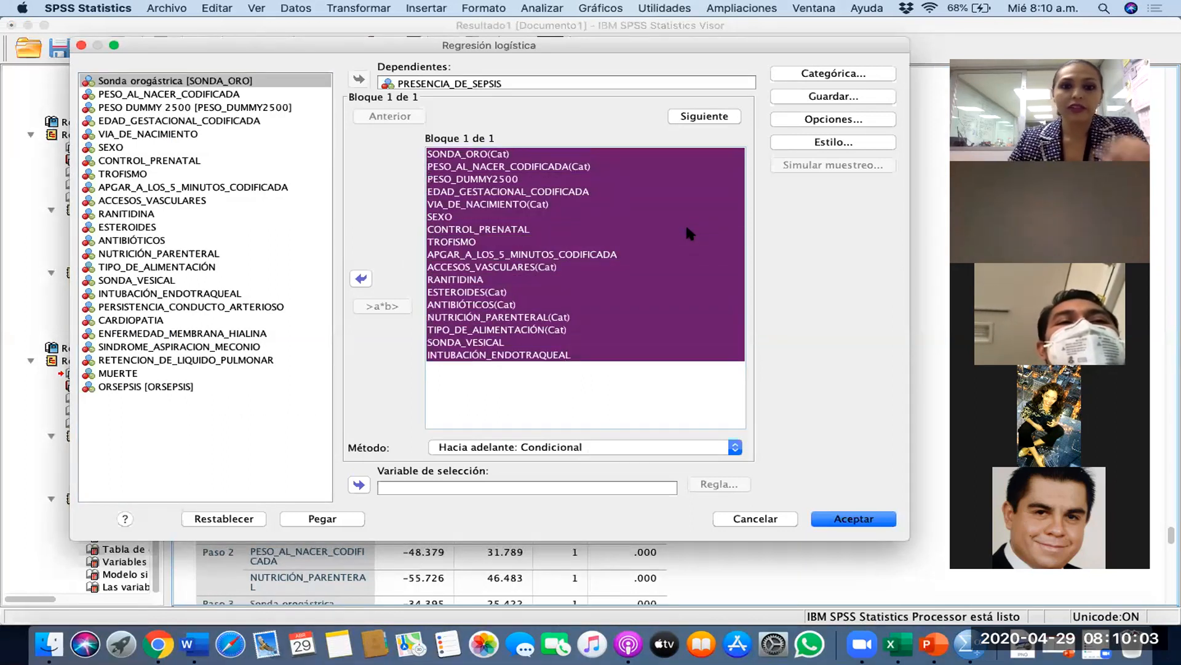
pyautogui.click(360, 278)
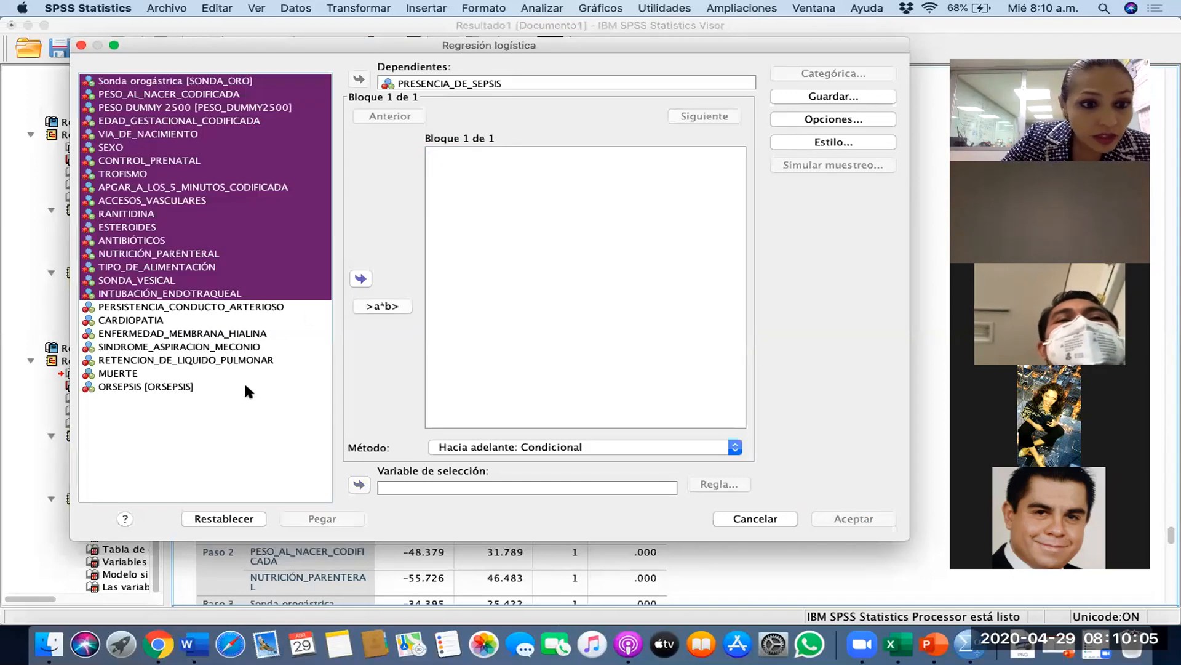
pyautogui.click(245, 373)
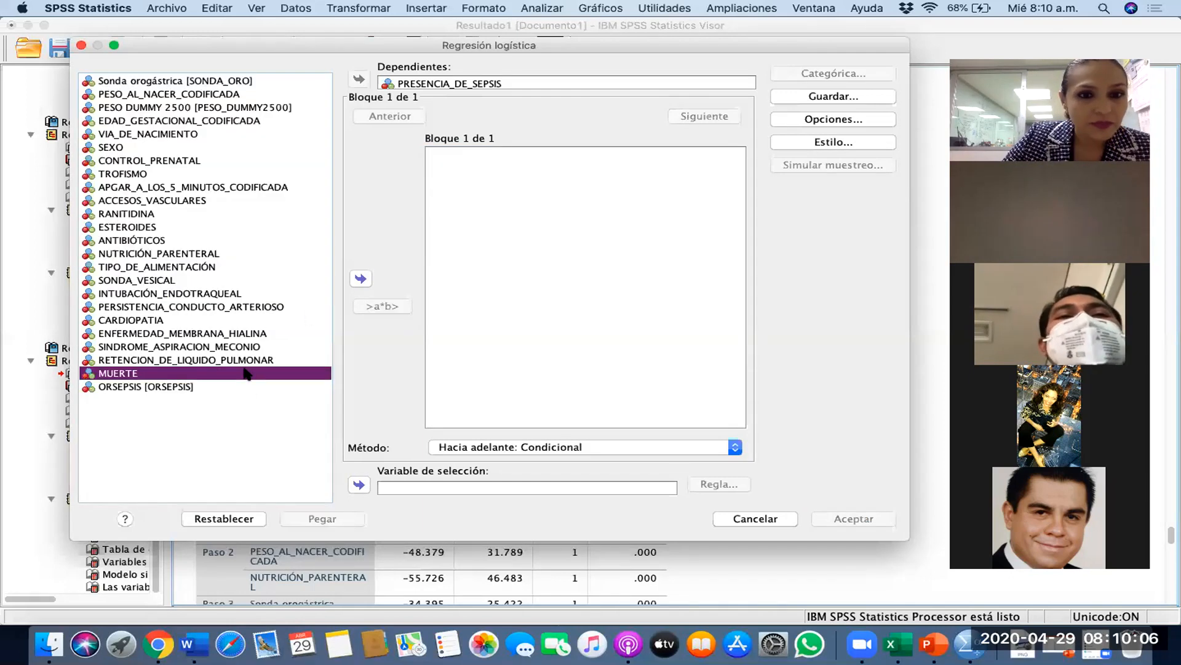
pyautogui.click(362, 279)
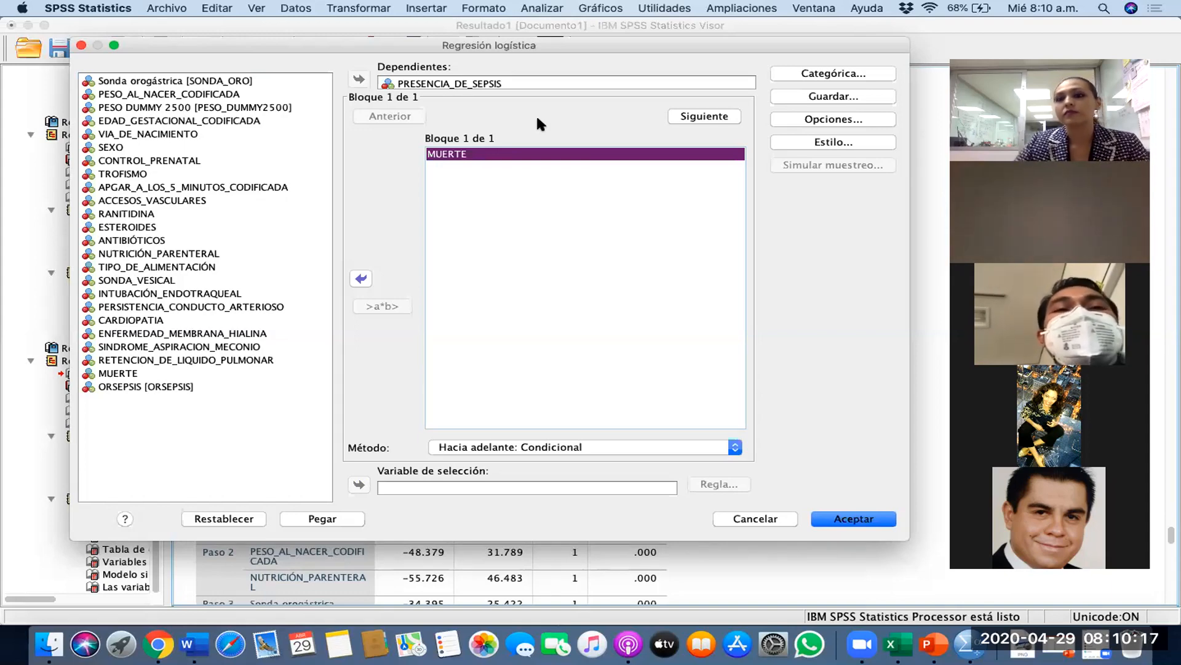
# - Run the regression with MUERTE as sole covariate and examine its Variables en la ecuación and Modelo si el término se ha eliminado tables
pyautogui.click(862, 521)
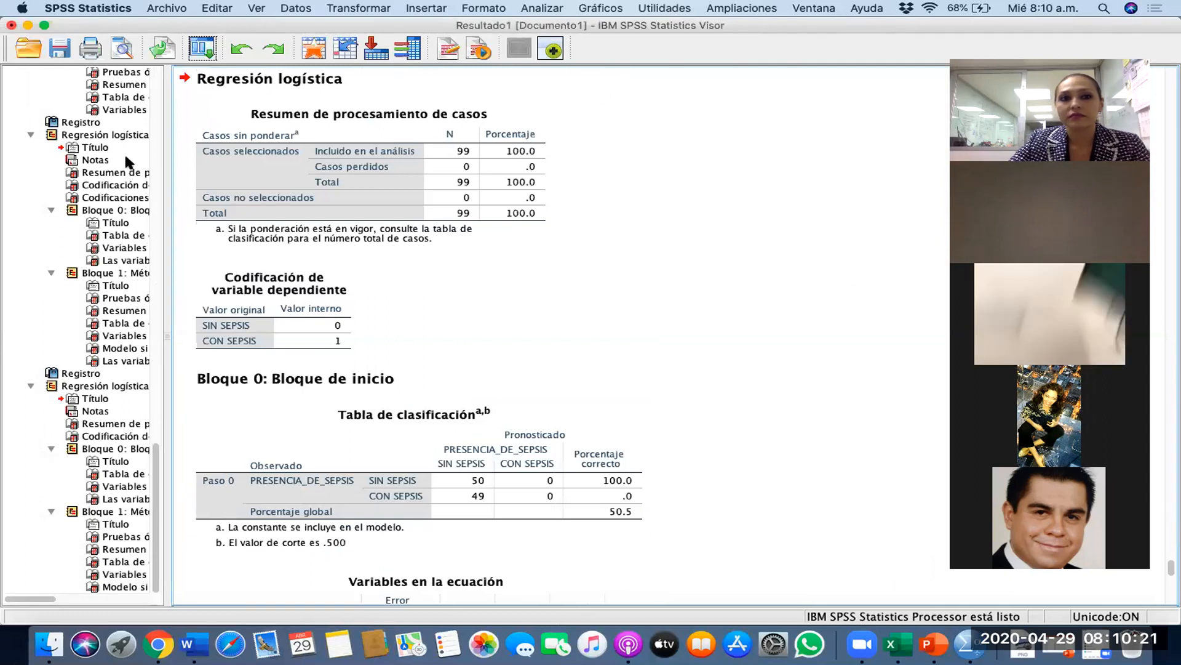
pyautogui.scroll(-10, 427, 326)
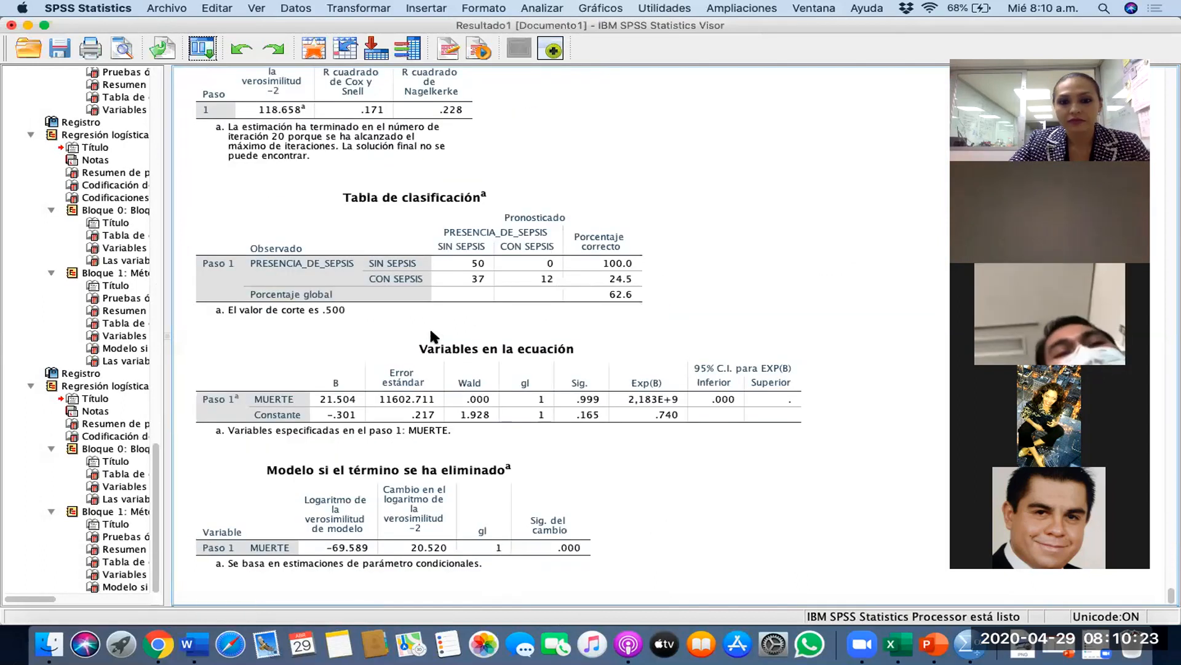
pyautogui.scroll(1, 495, 352)
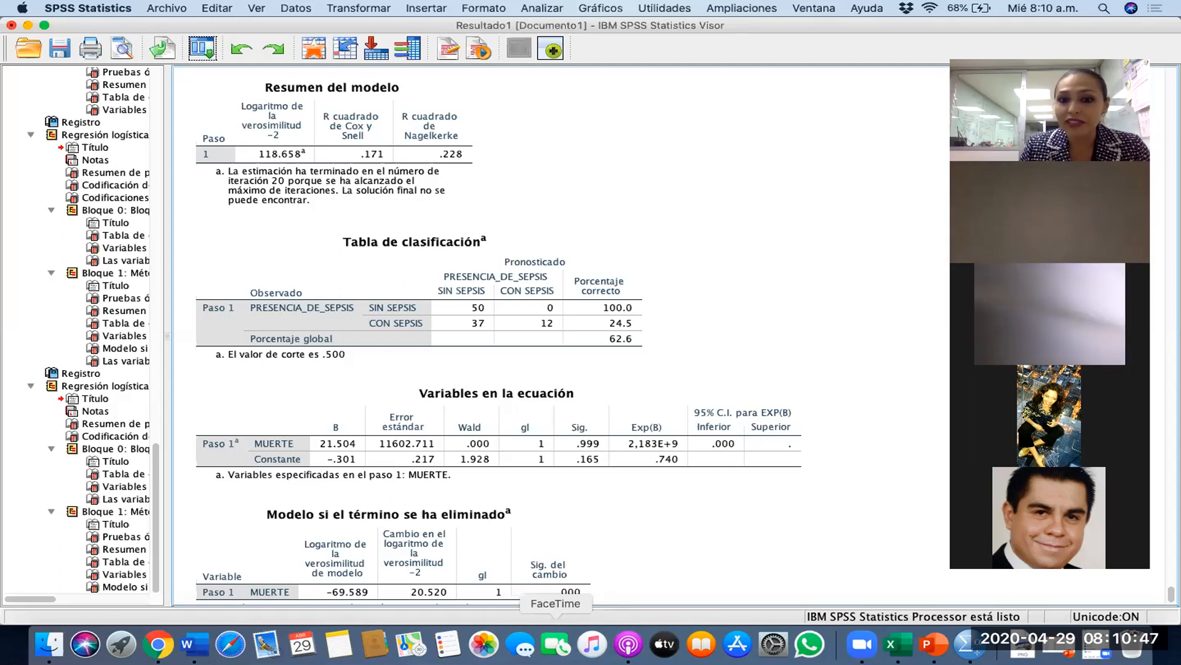
pyautogui.click(263, 514)
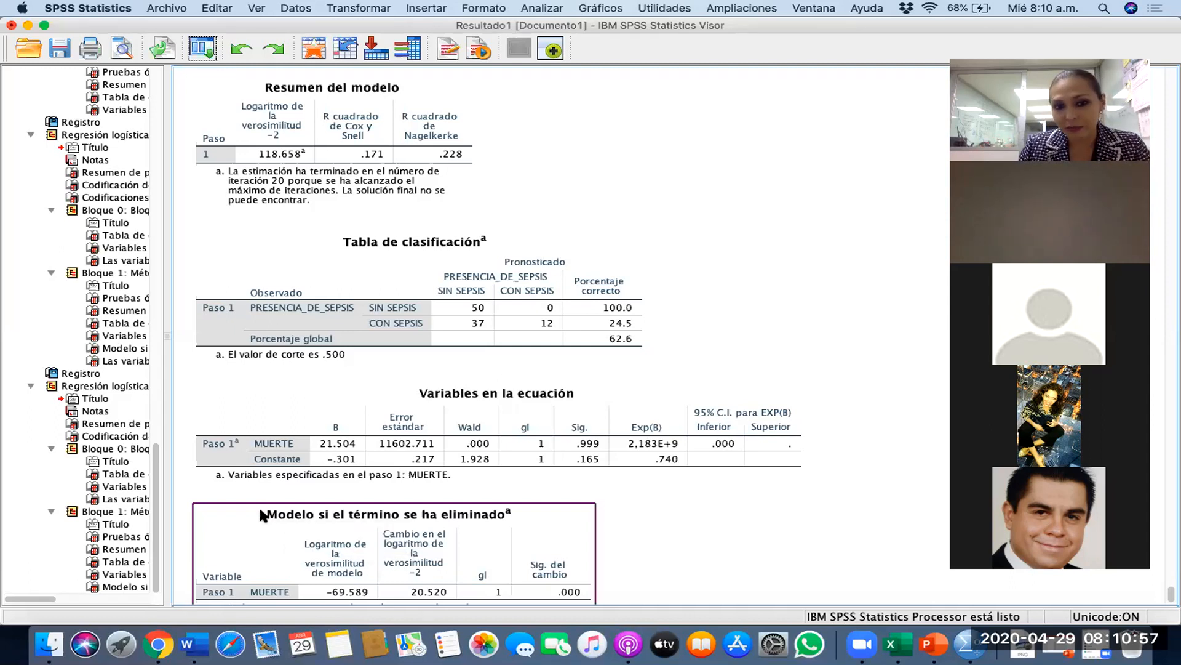
pyautogui.scroll(-2, 260, 515)
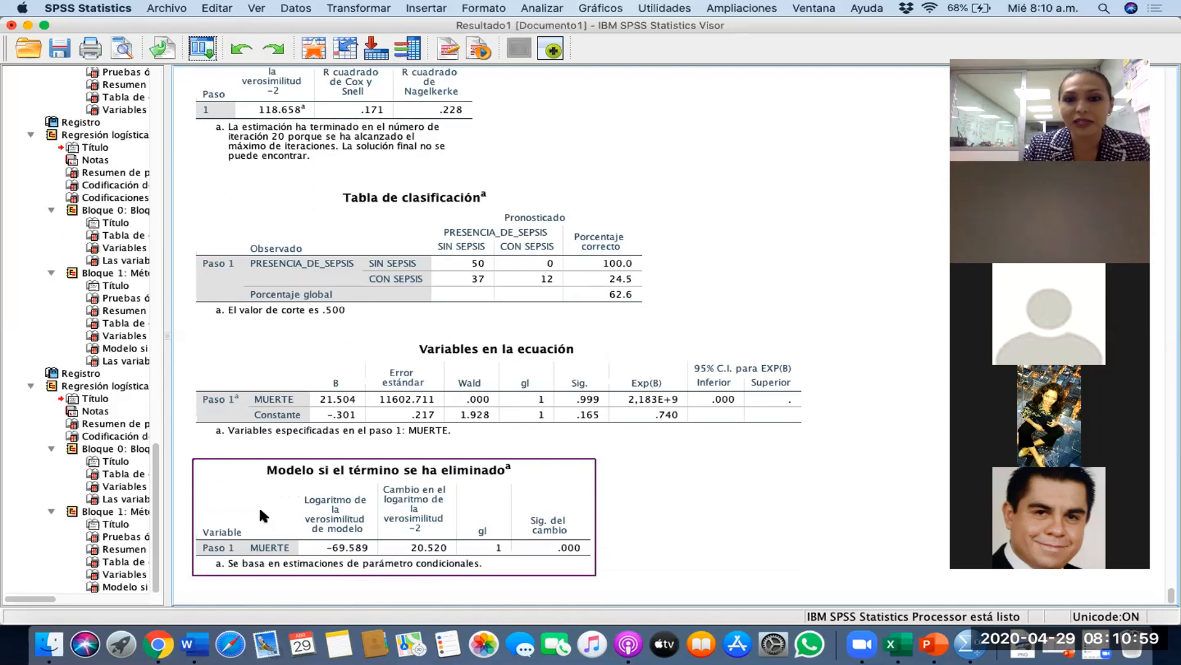
pyautogui.click(345, 433)
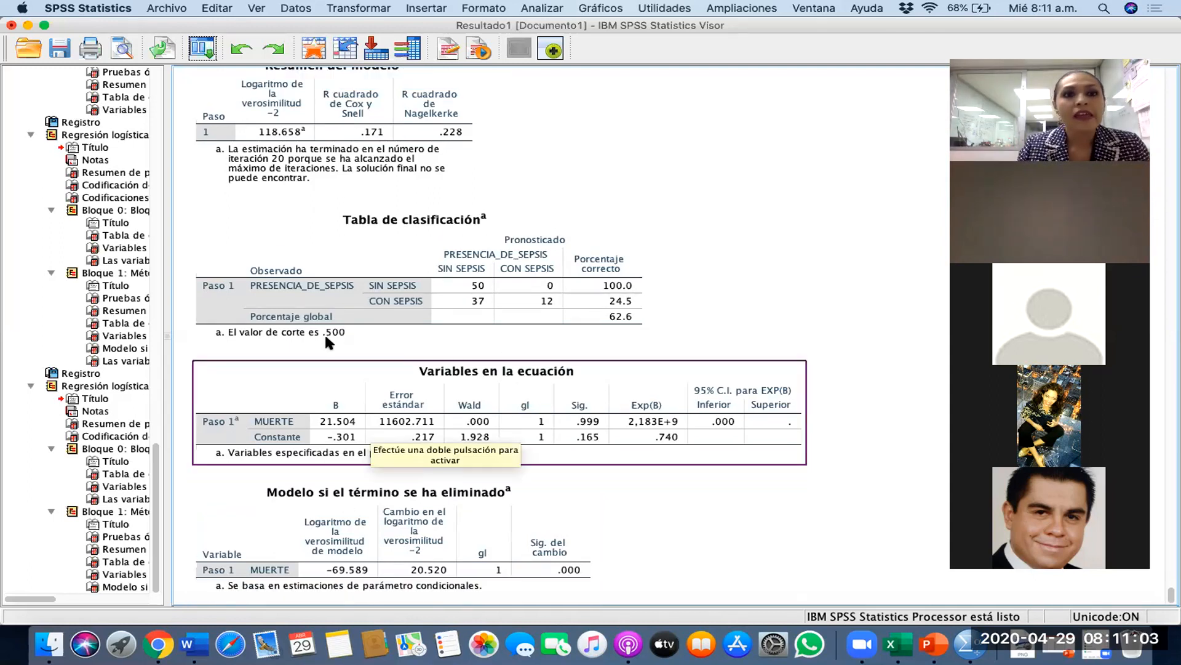
# - Reopen the logistic regression and replace MUERTE in the covariate block with SONDA_ORO and PESO_DUMMY2500
pyautogui.click(209, 49)
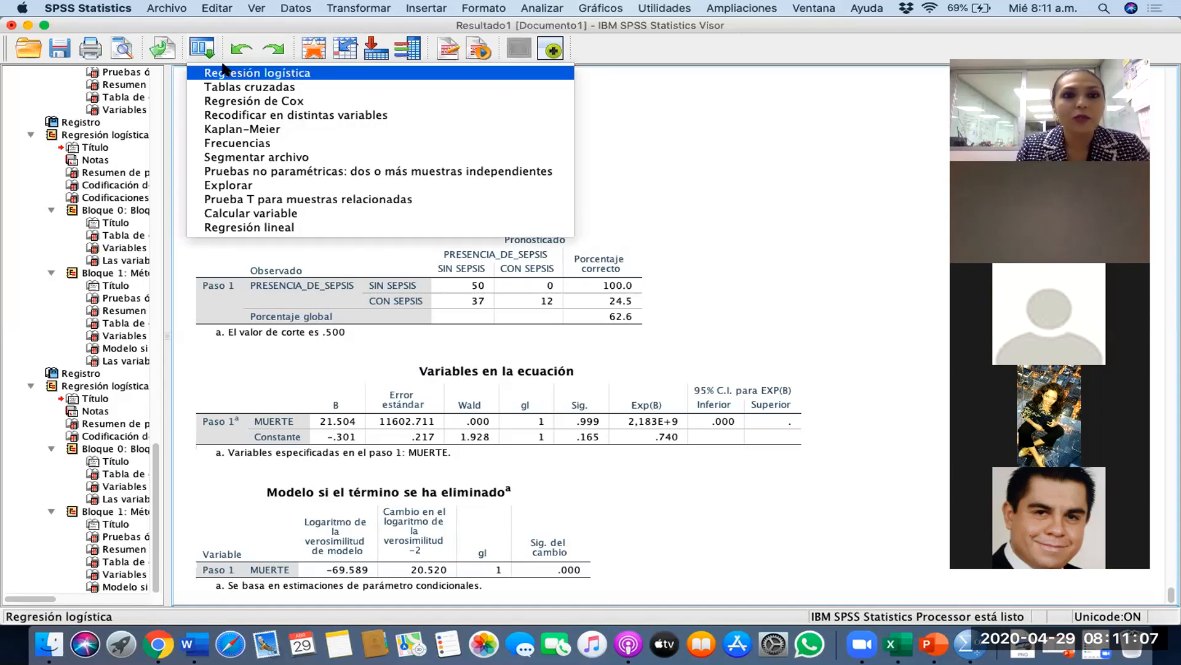
pyautogui.click(224, 70)
pyautogui.click(500, 157)
pyautogui.click(361, 278)
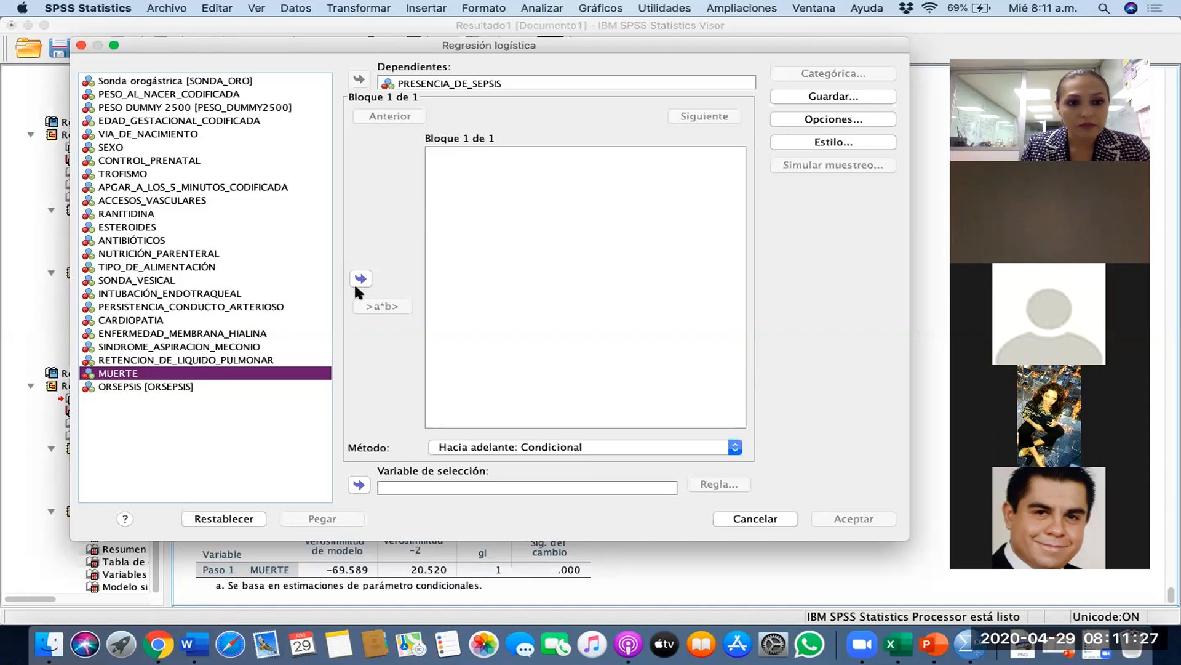
pyautogui.click(258, 80)
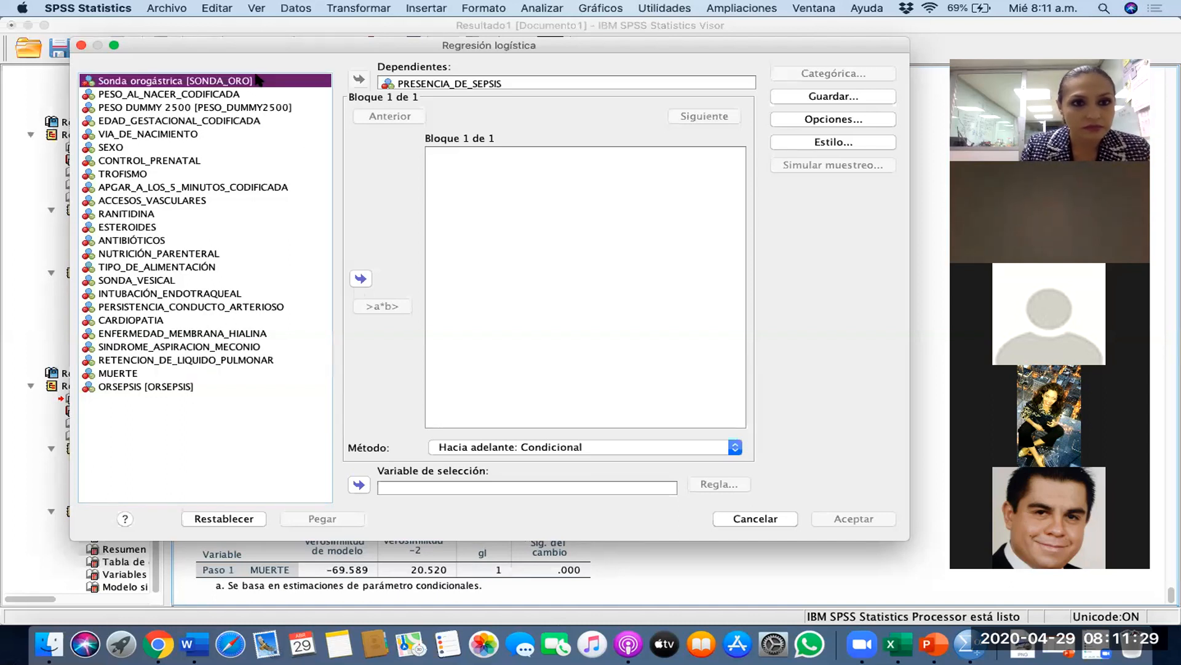
pyautogui.click(361, 278)
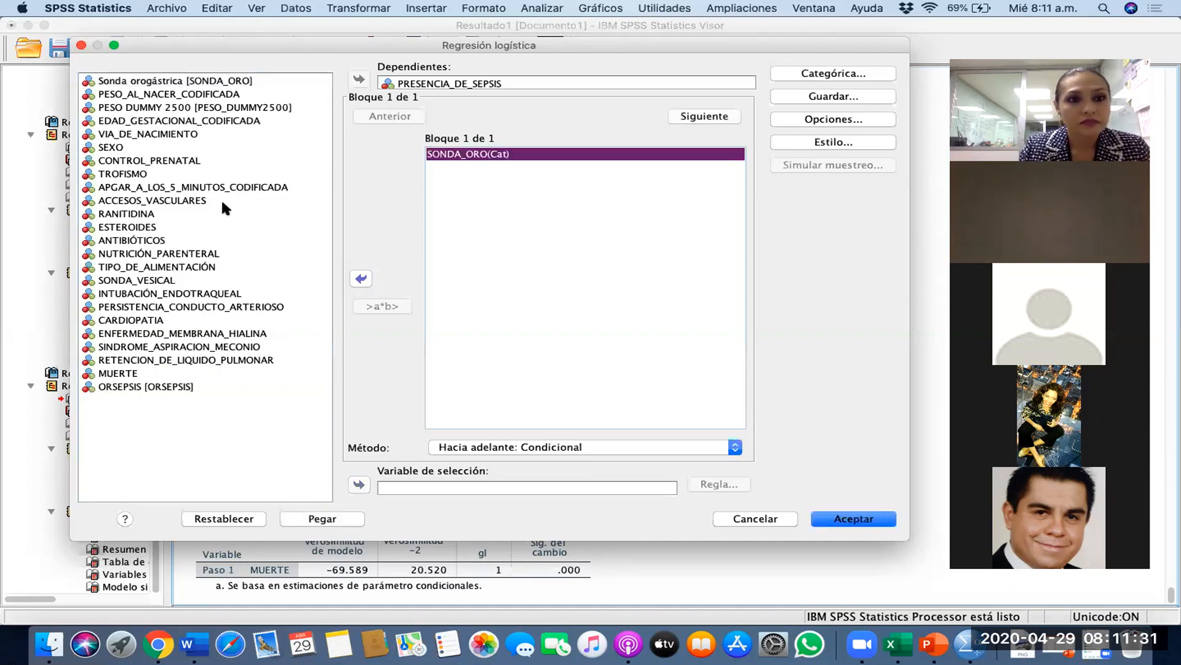
pyautogui.click(217, 109)
pyautogui.click(361, 278)
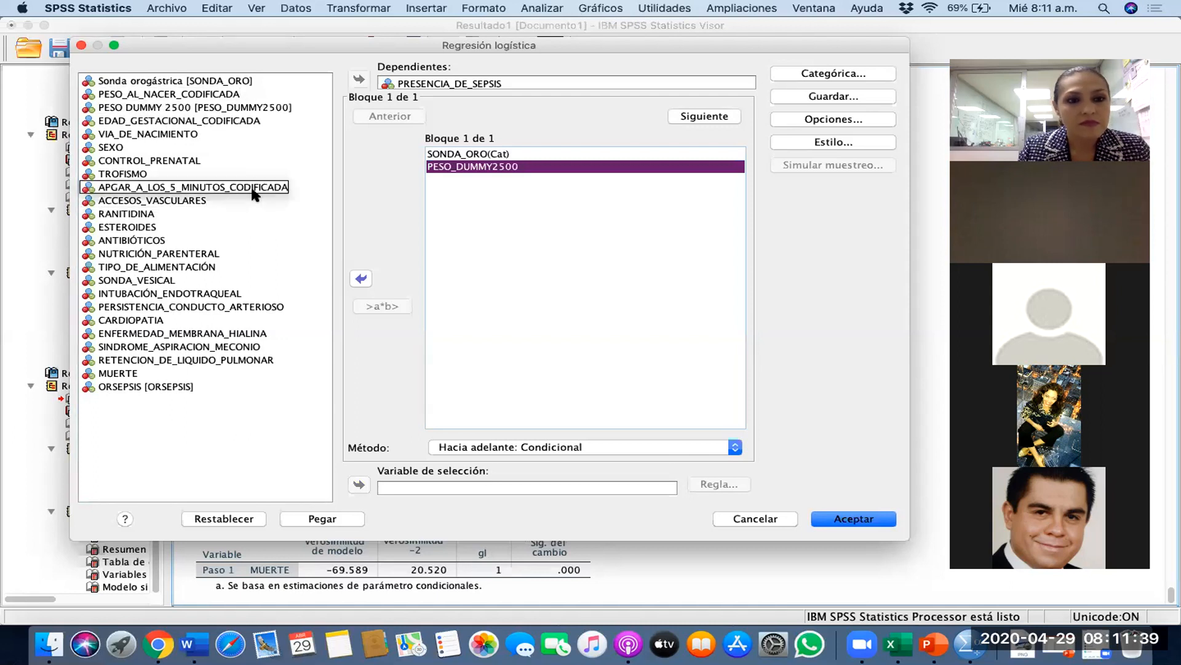
# - Add VIA_DE_NACIMIENTO, SEXO, TROFISMO and ACCESOS_VASCULARES to the covariate block
pyautogui.click(233, 131)
pyautogui.click(360, 280)
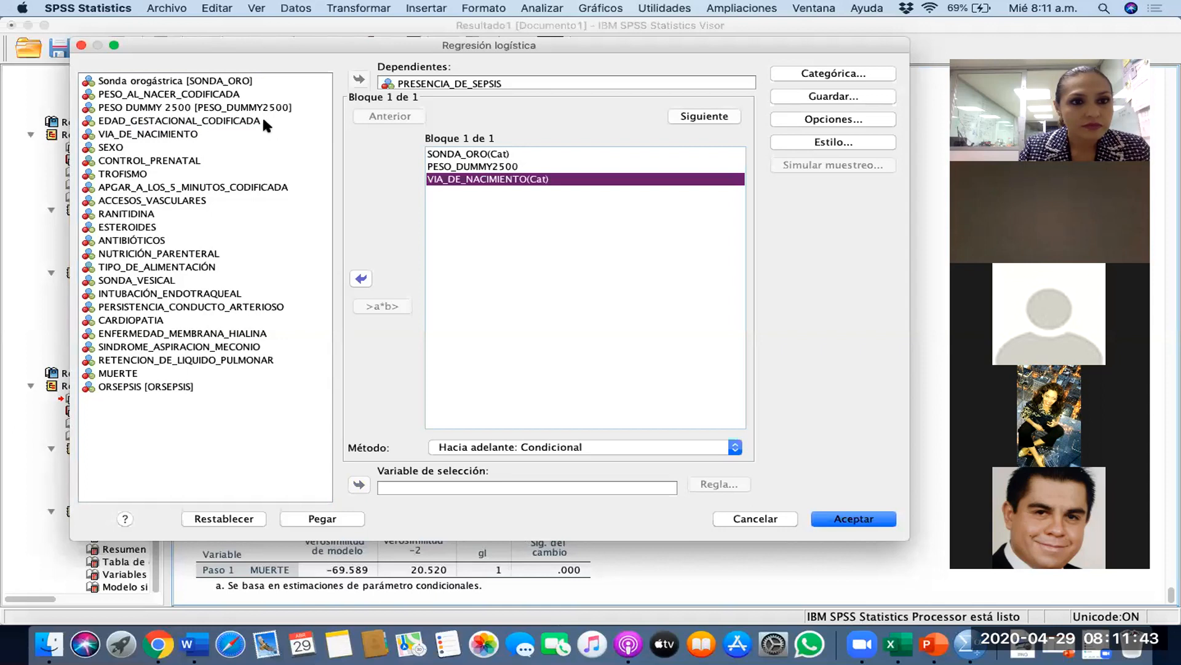
pyautogui.click(254, 122)
pyautogui.click(243, 146)
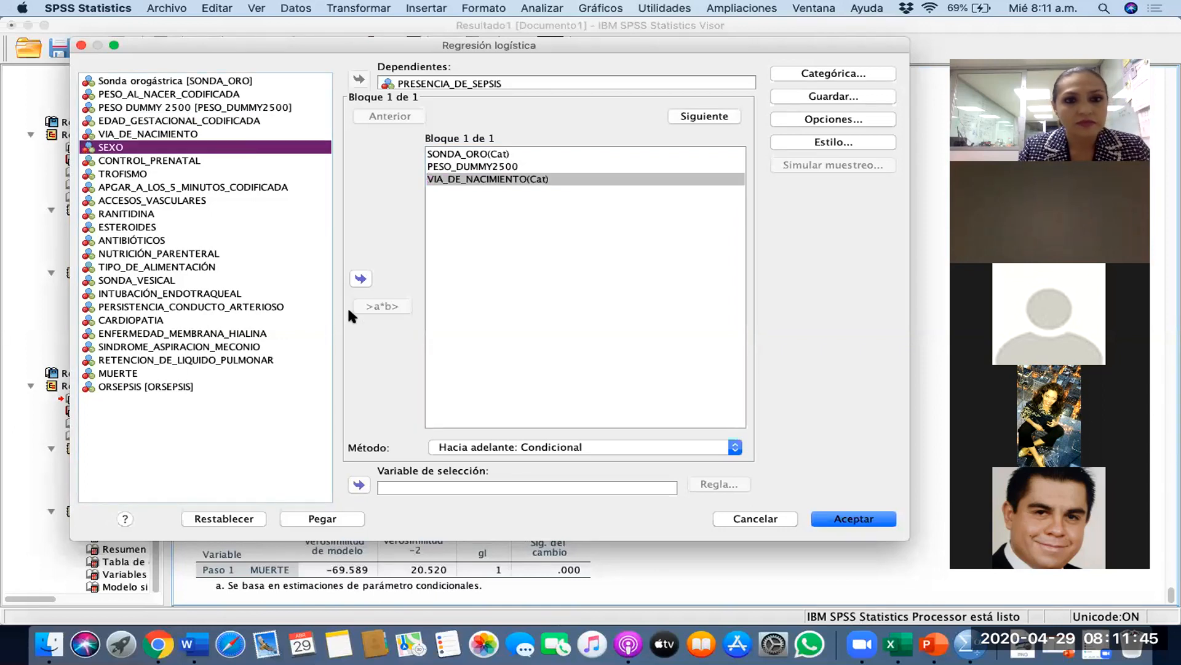
pyautogui.click(352, 279)
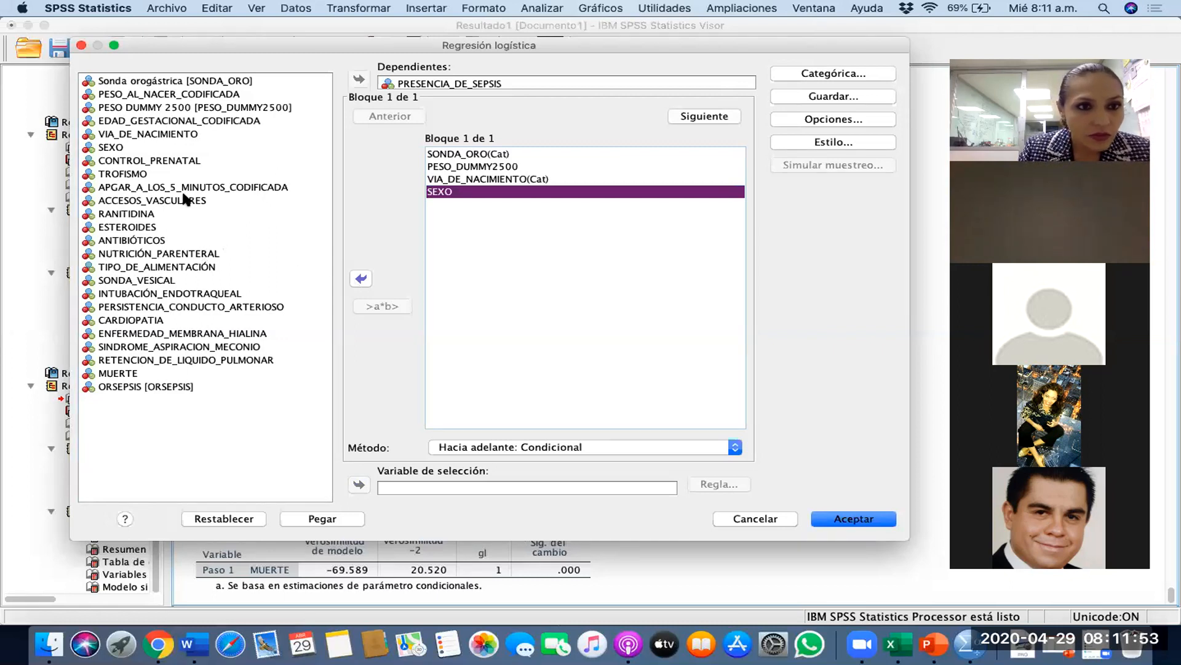
pyautogui.click(195, 174)
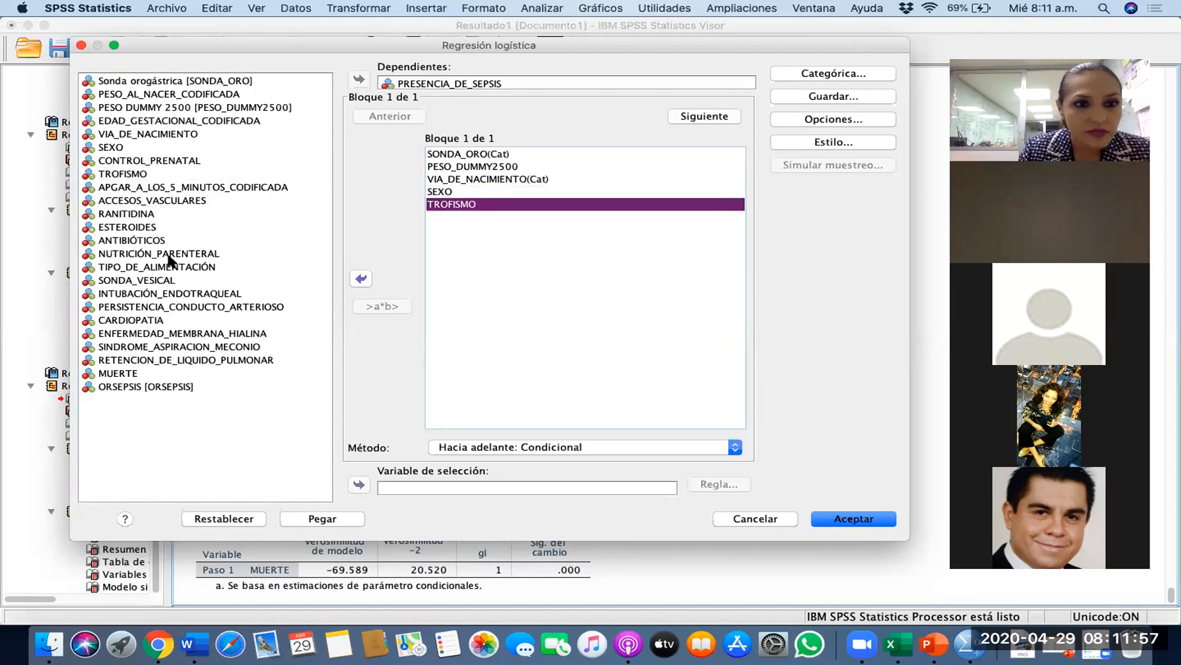
pyautogui.click(197, 201)
pyautogui.click(361, 277)
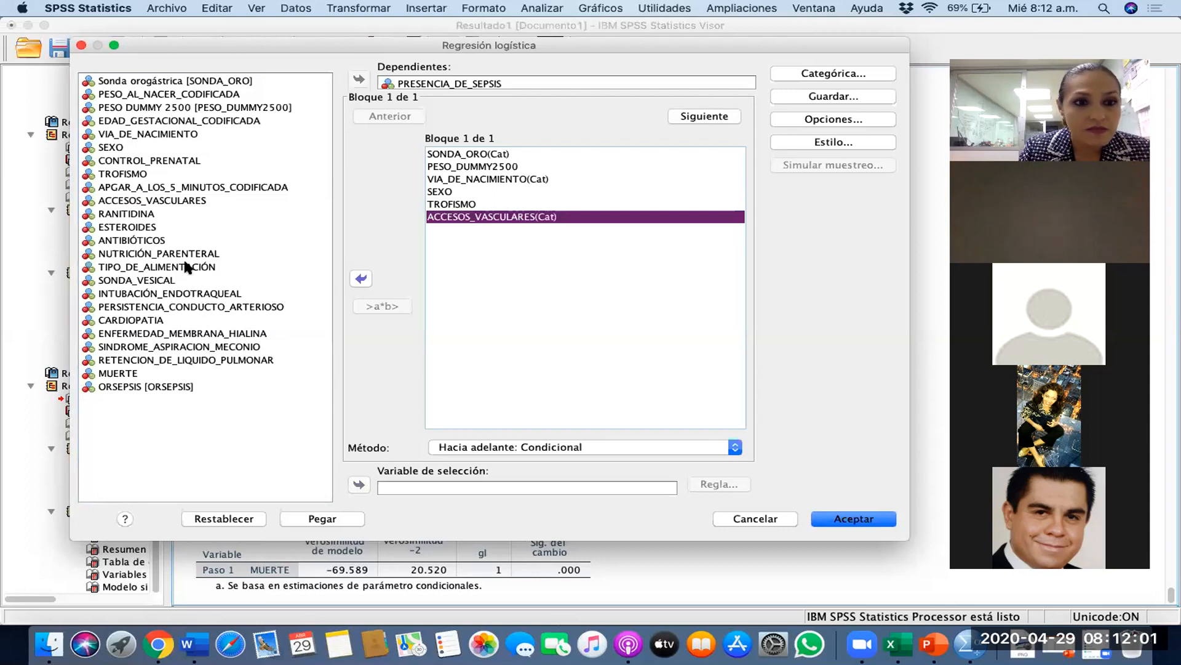
# - Add ESTEROIDES, ANTIBIÓTICOS, NUTRICIÓN_PARENTERAL and SONDA_VESICAL to the covariate block
pyautogui.click(171, 226)
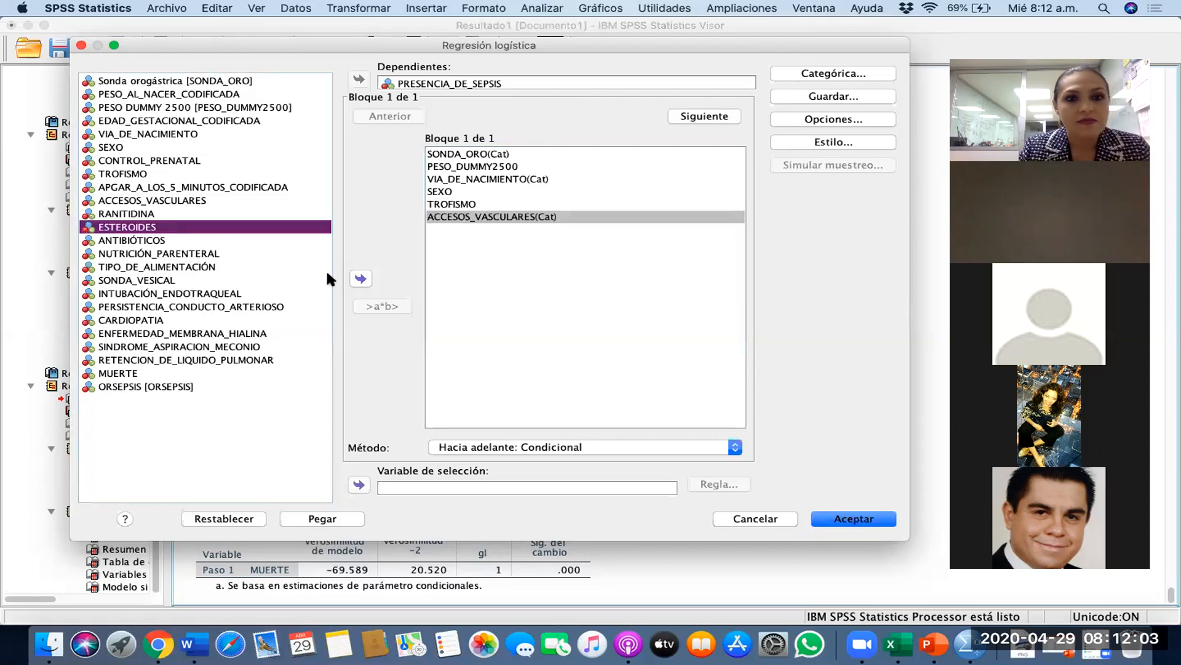
pyautogui.click(361, 279)
pyautogui.click(182, 239)
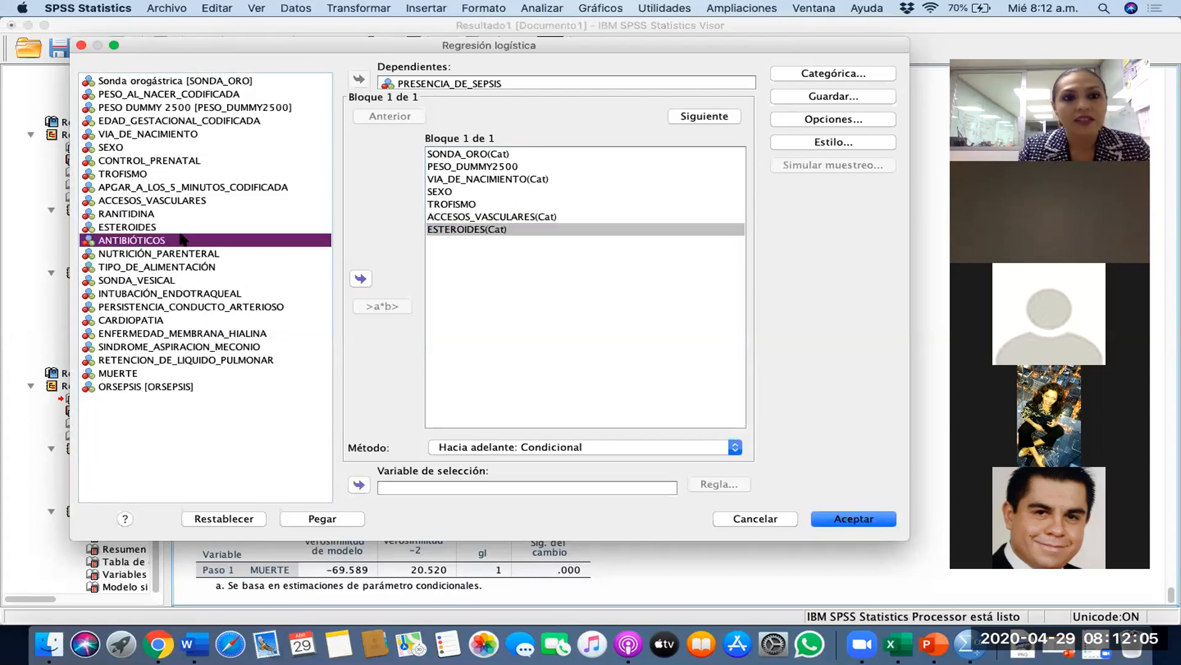
pyautogui.click(361, 278)
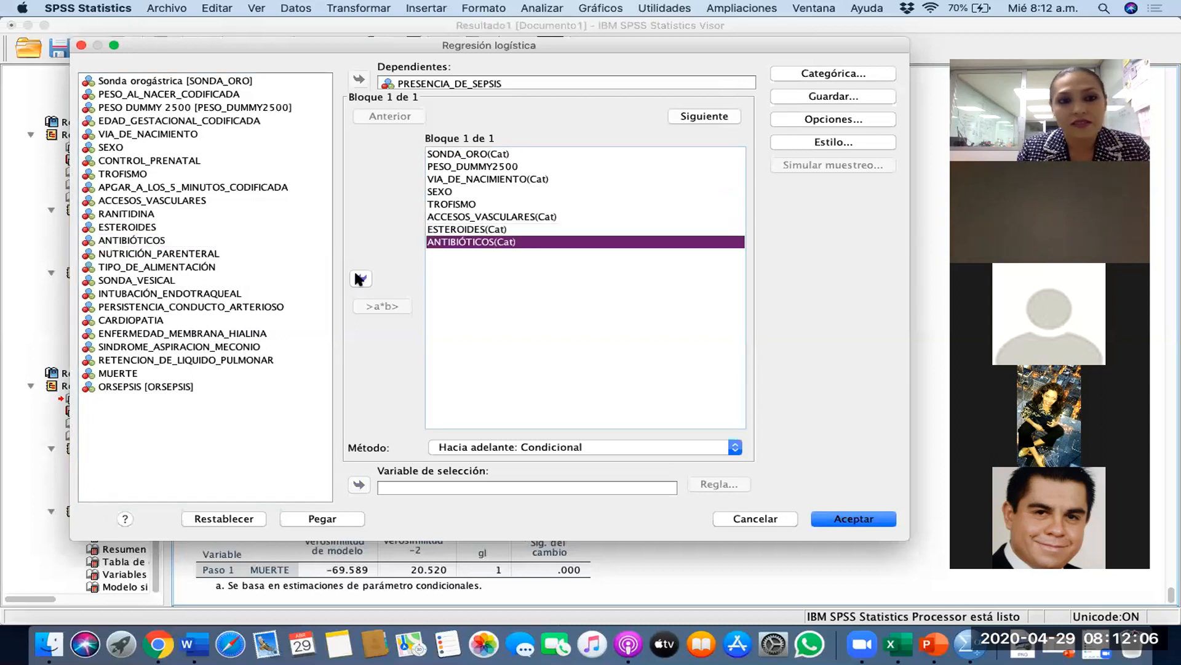
pyautogui.click(190, 254)
pyautogui.click(361, 279)
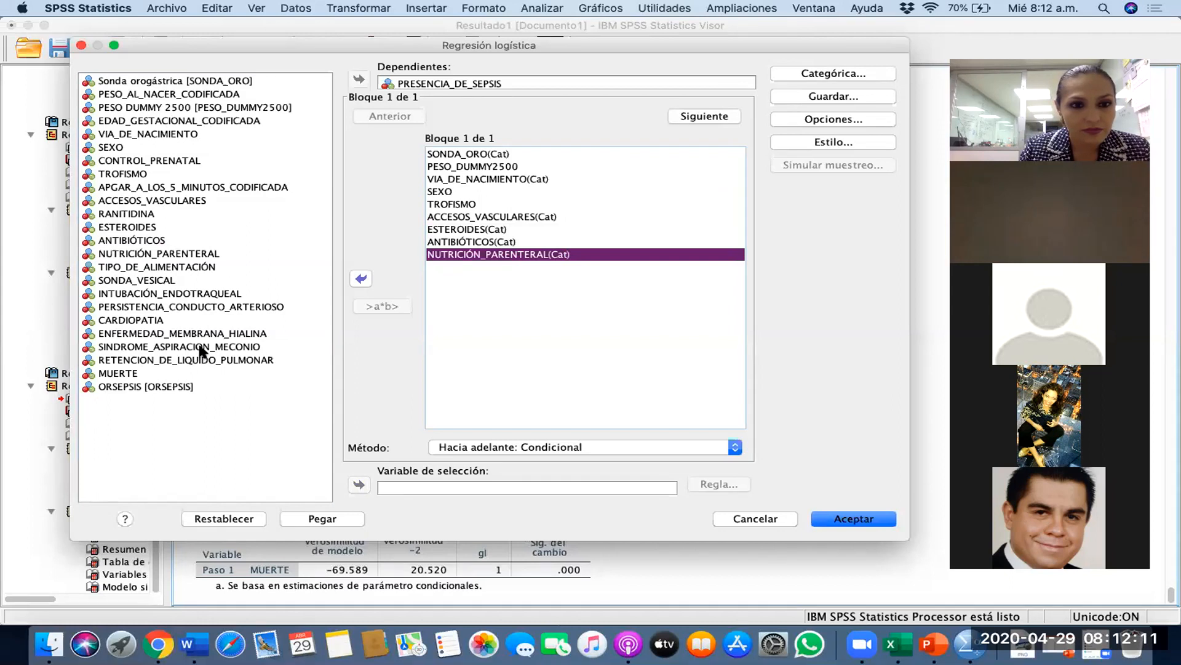
pyautogui.click(207, 280)
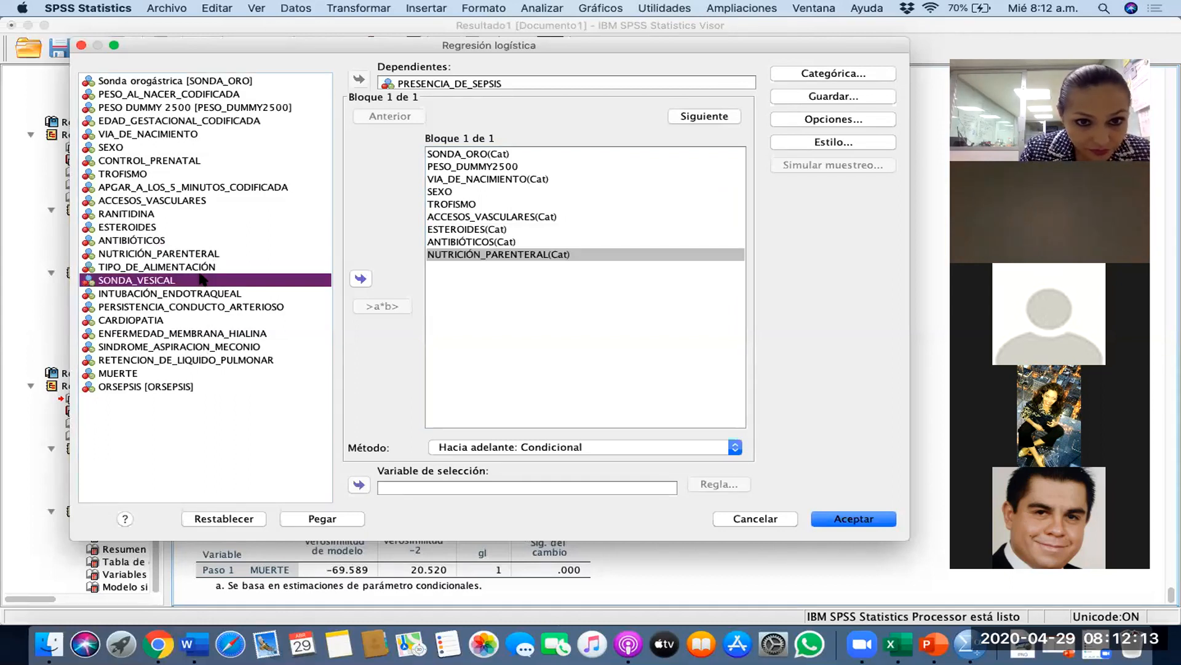
pyautogui.click(360, 279)
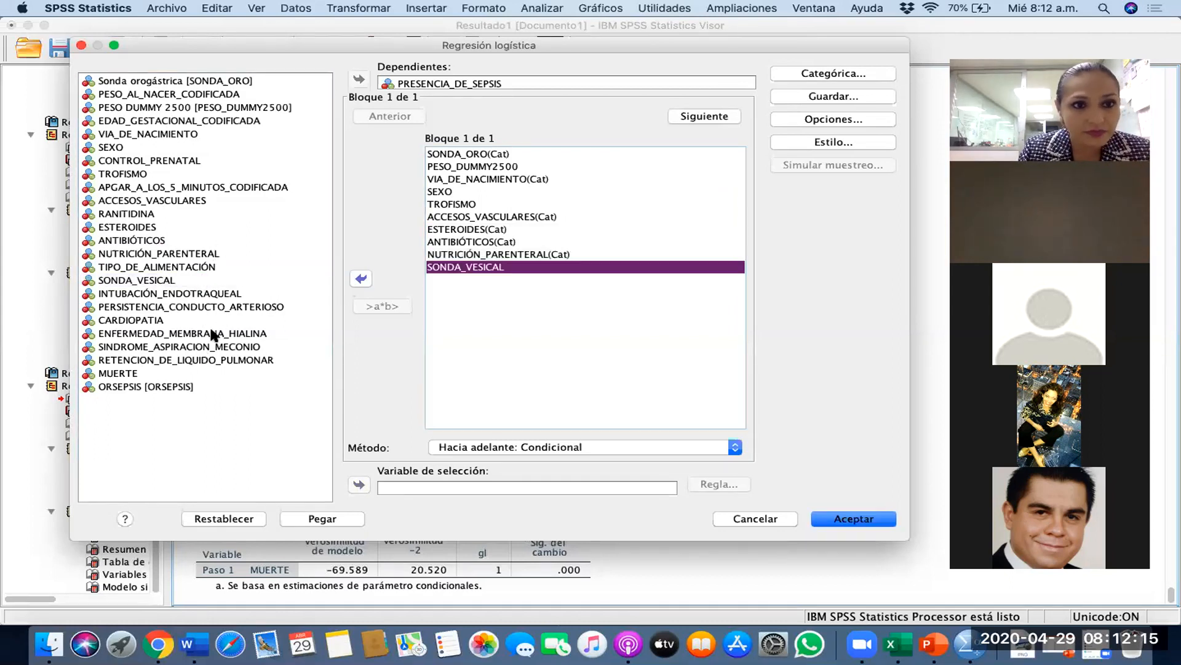
# - Add INTUBACIÓN_ENDOTRAQUEAL and SINDROME_ASPIRACION_MECONIO as covariates and run the forward conditional regression, looking over its stepwise tables
pyautogui.click(212, 266)
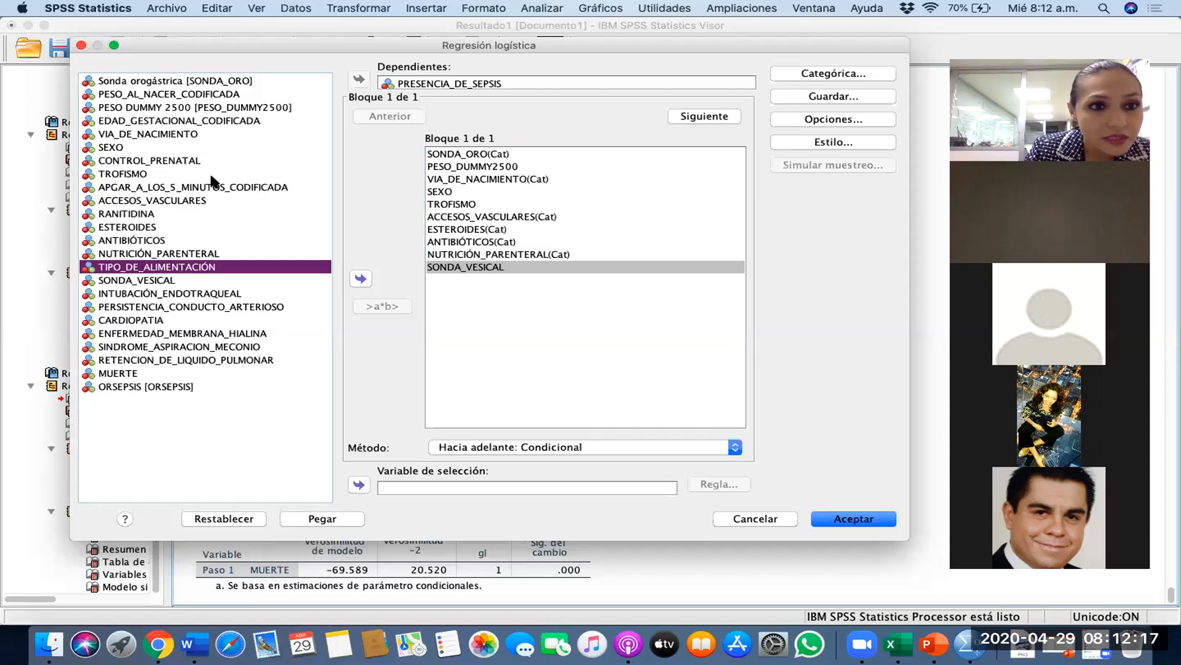
pyautogui.click(222, 293)
pyautogui.click(361, 277)
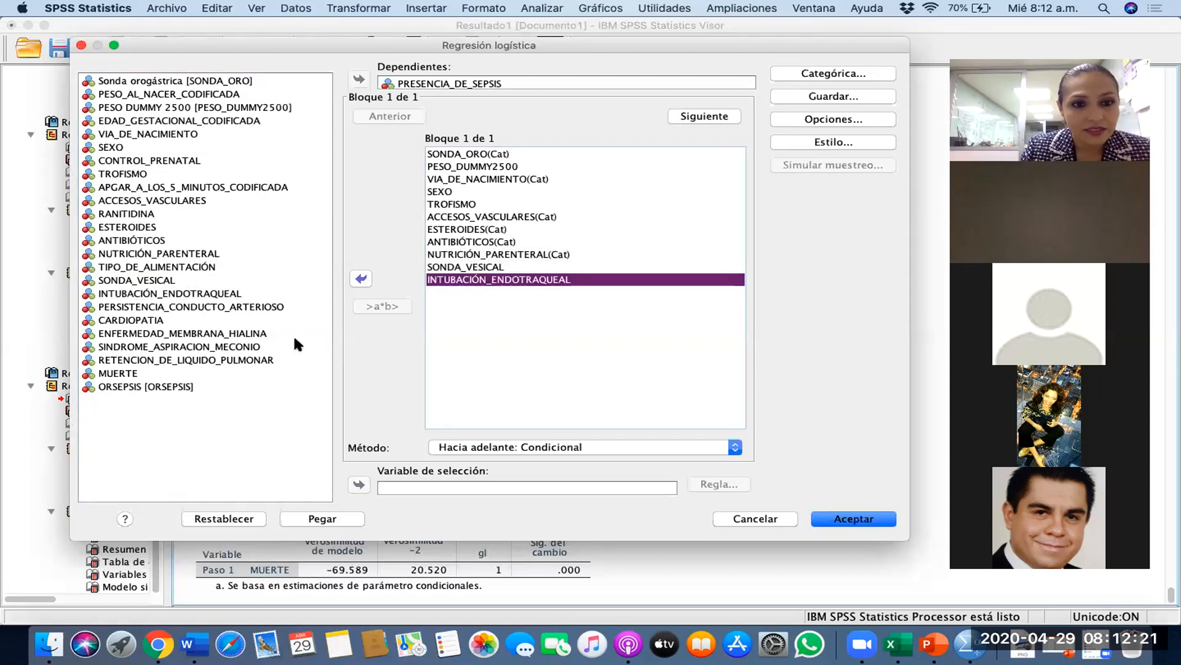
pyautogui.click(289, 347)
pyautogui.click(361, 278)
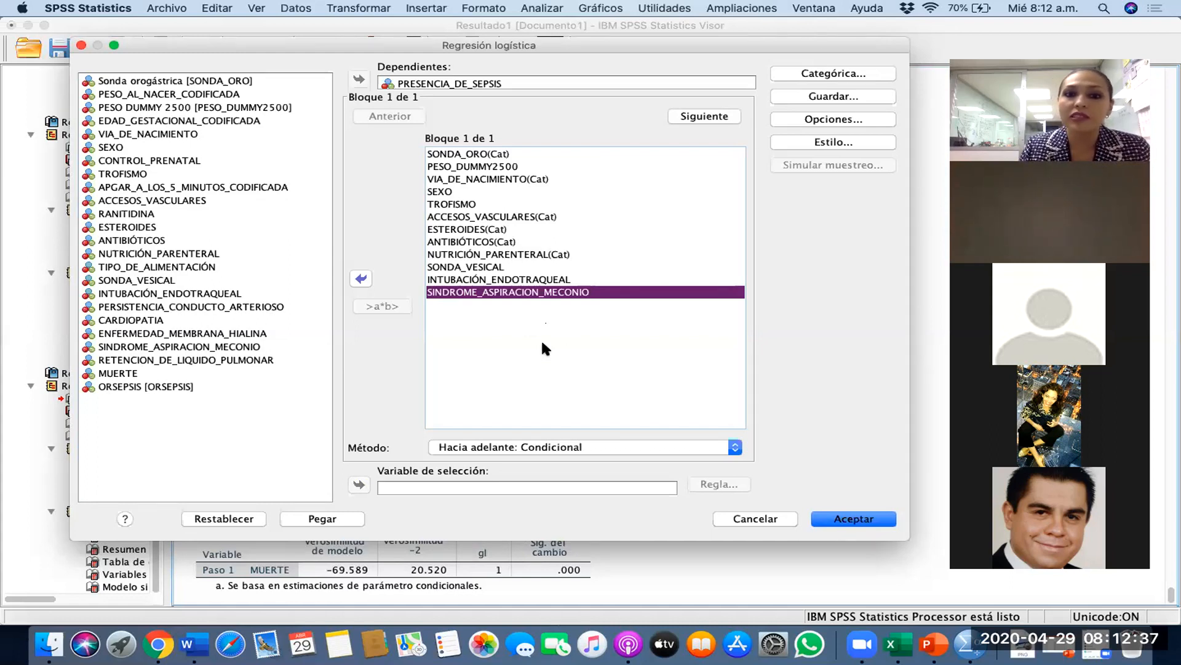
pyautogui.click(855, 525)
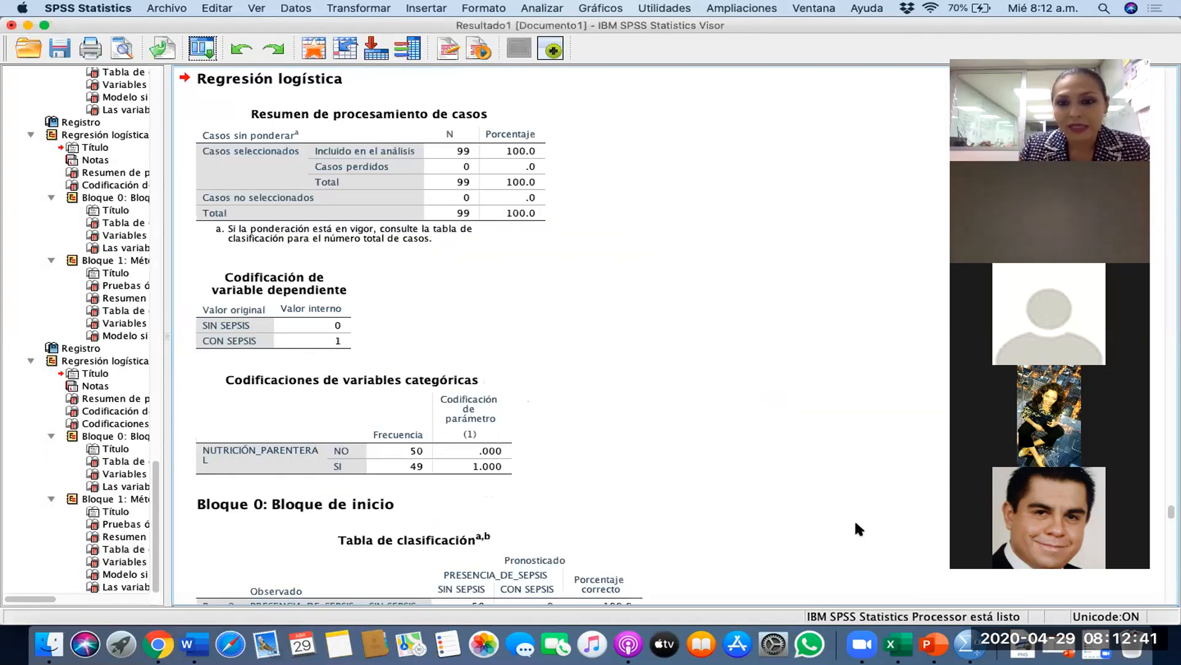
pyautogui.scroll(-20, 859, 528)
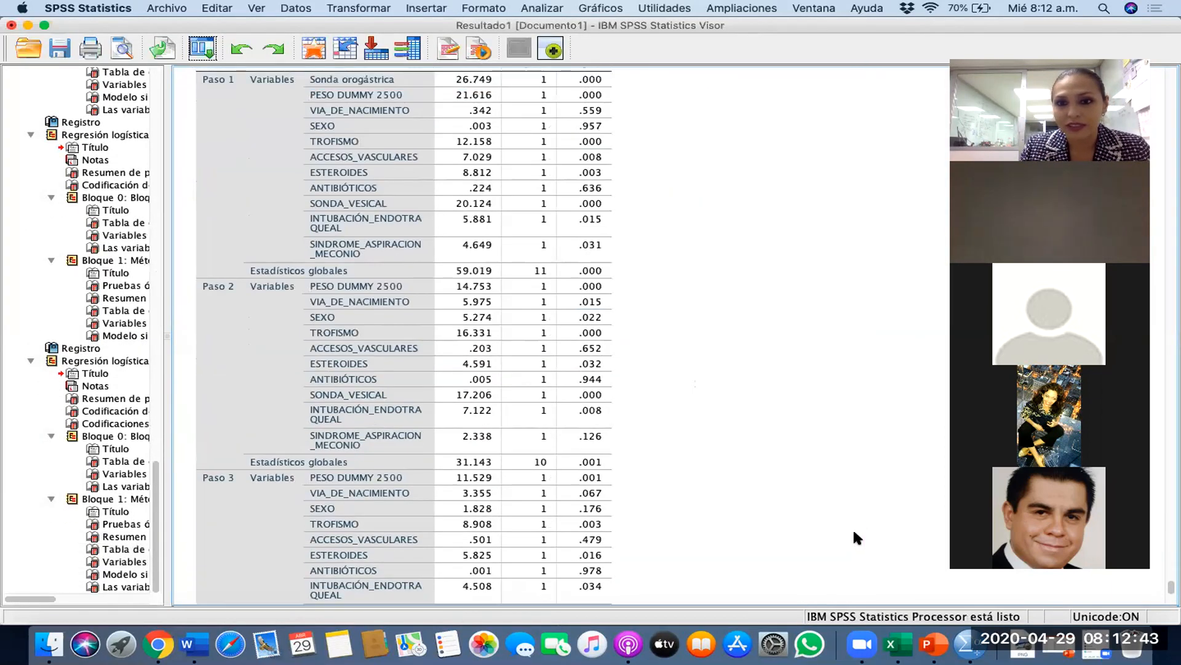
pyautogui.scroll(15, 853, 527)
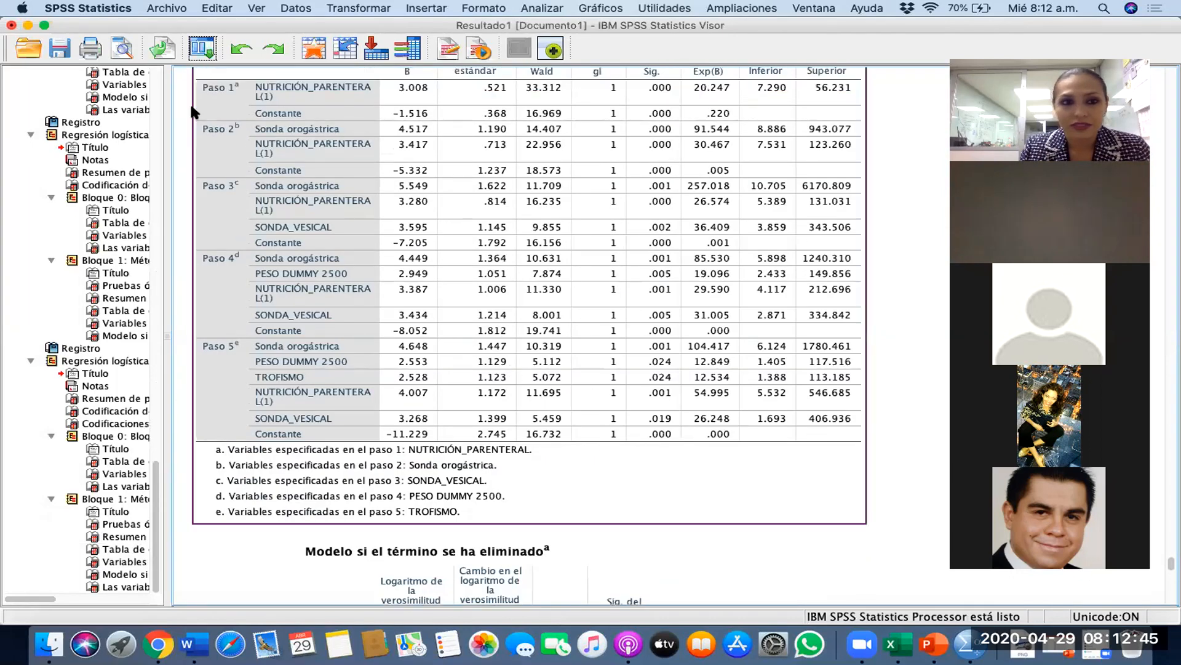
# - Rerun the logistic regression on the same covariates with the Intro method and inspect the resulting Variables en la ecuación table
pyautogui.click(203, 49)
pyautogui.click(246, 74)
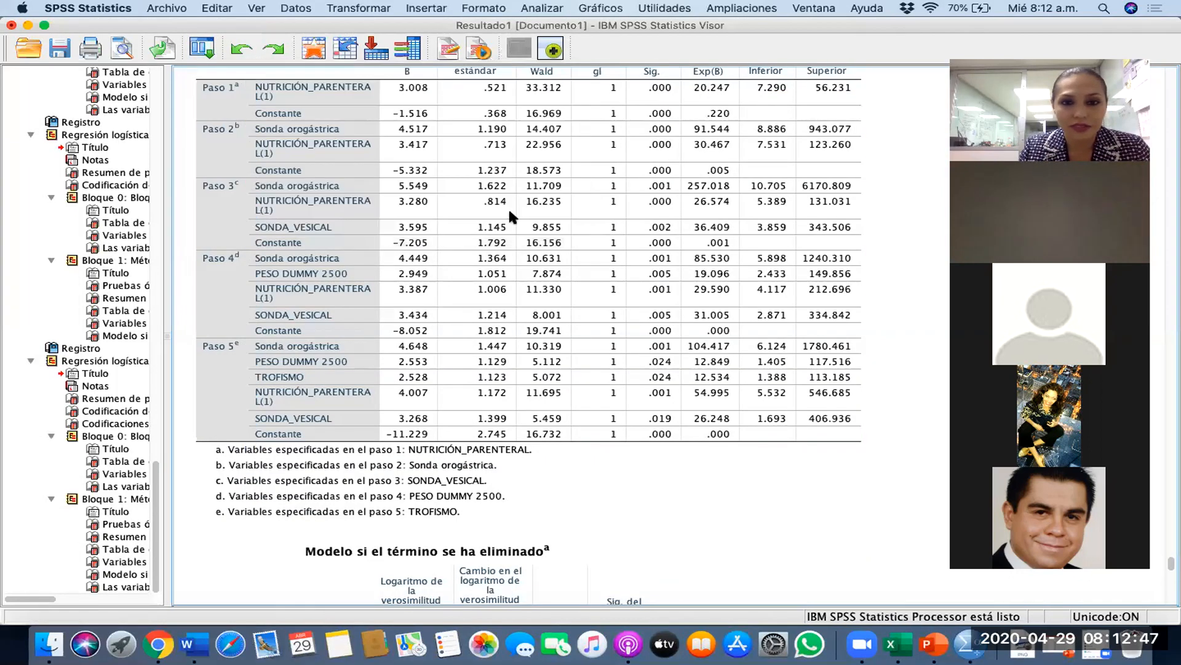
pyautogui.click(483, 448)
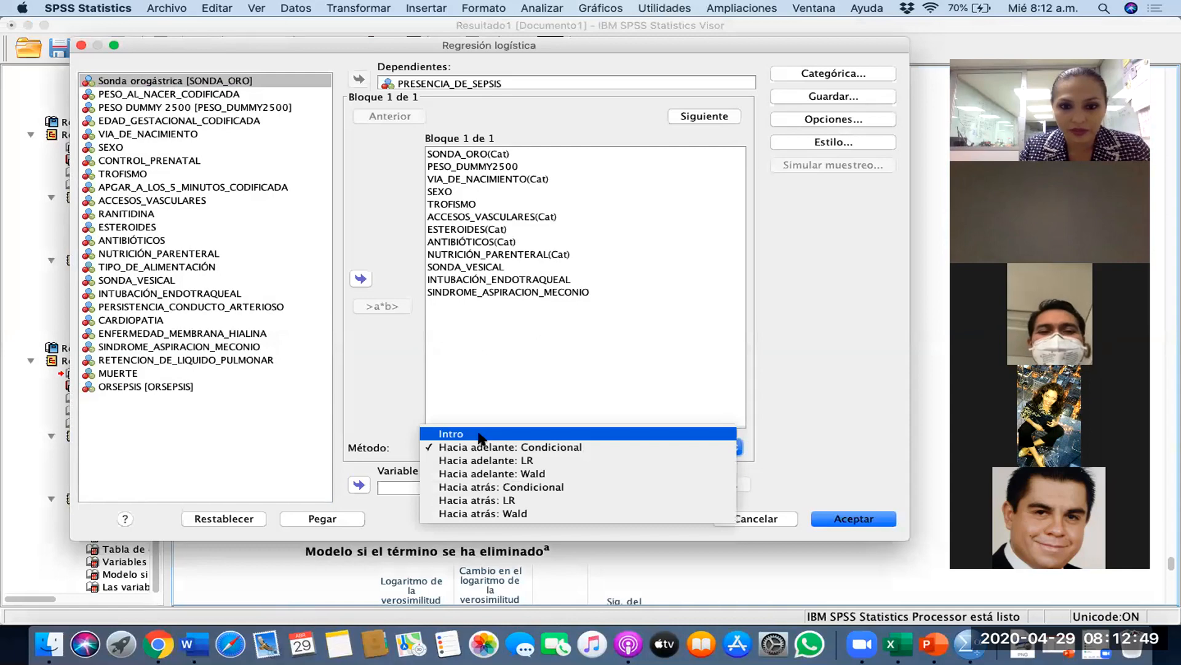
pyautogui.click(480, 434)
pyautogui.click(829, 517)
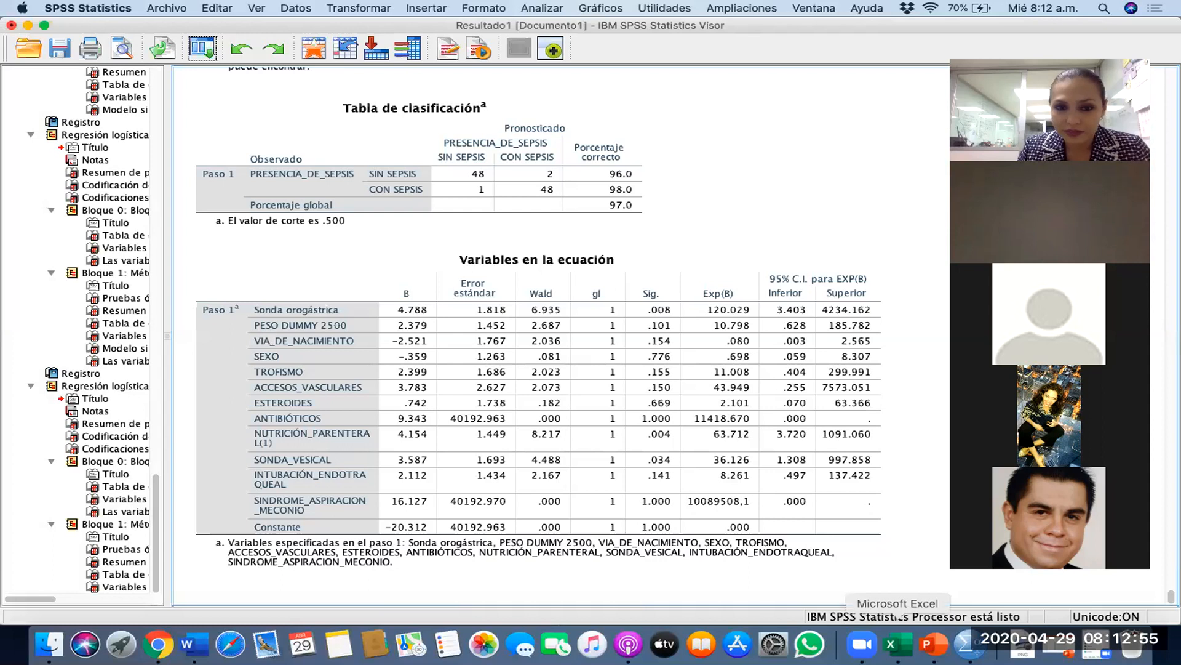
pyautogui.click(681, 463)
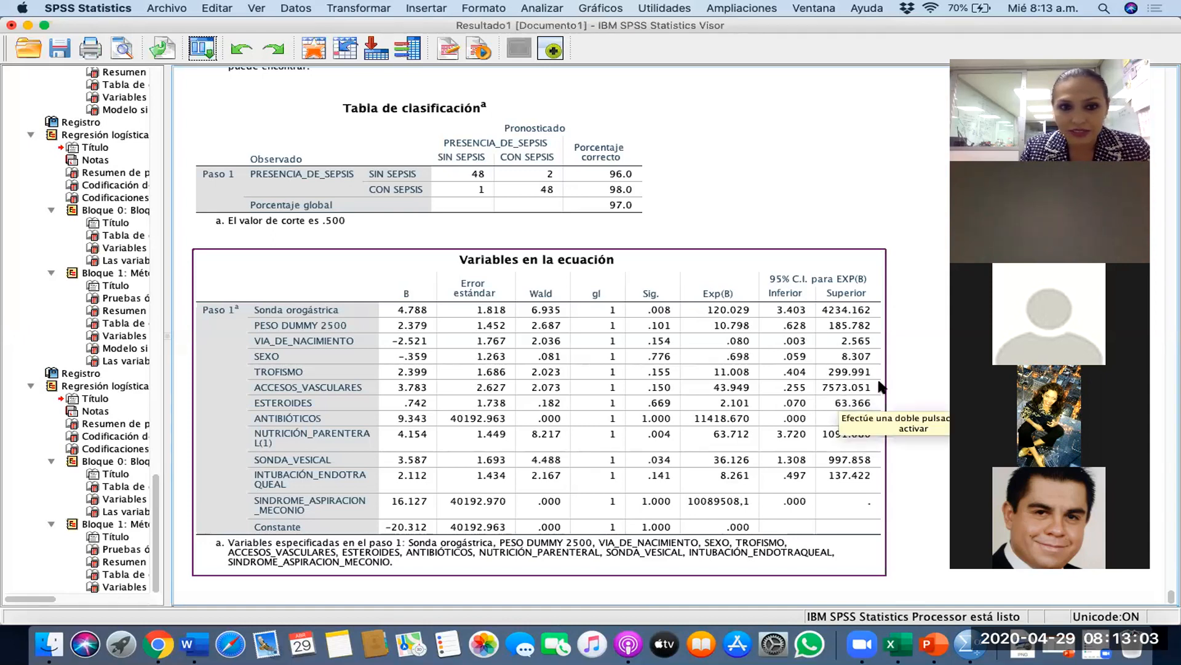
pyautogui.click(845, 576)
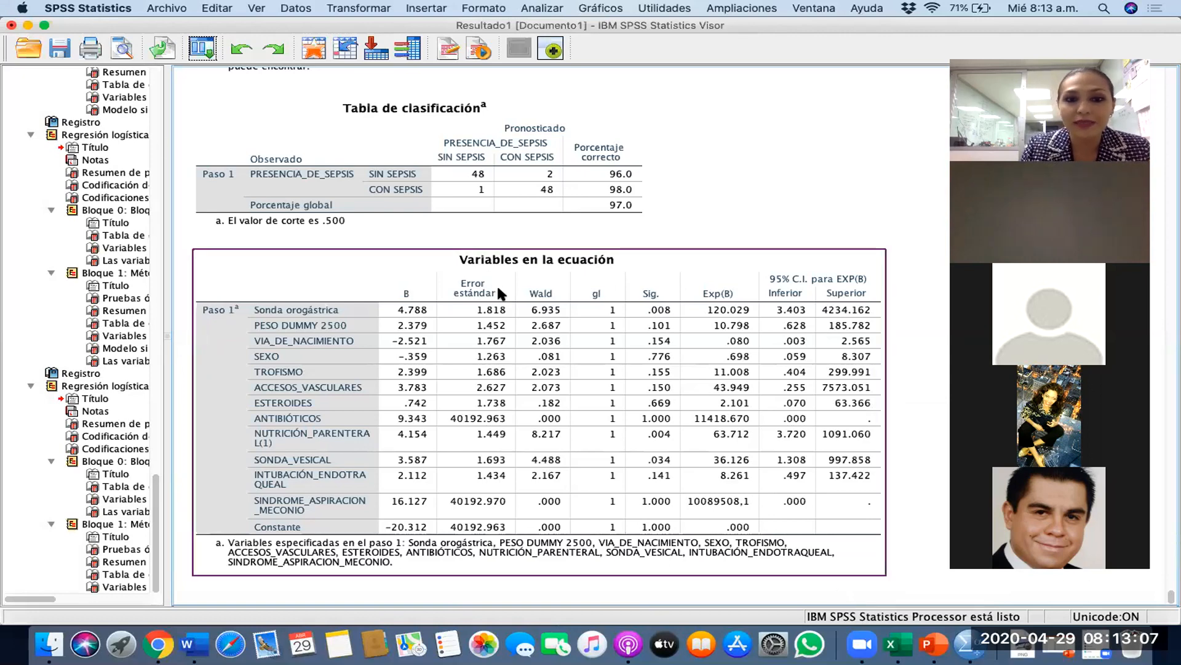
# - Reopen the logistic regression setup and remove SINDROME_ASPIRACION_MECONIO, SONDA_VESICAL and NUTRICIÓN_PARENTERAL from the covariate block
pyautogui.click(200, 52)
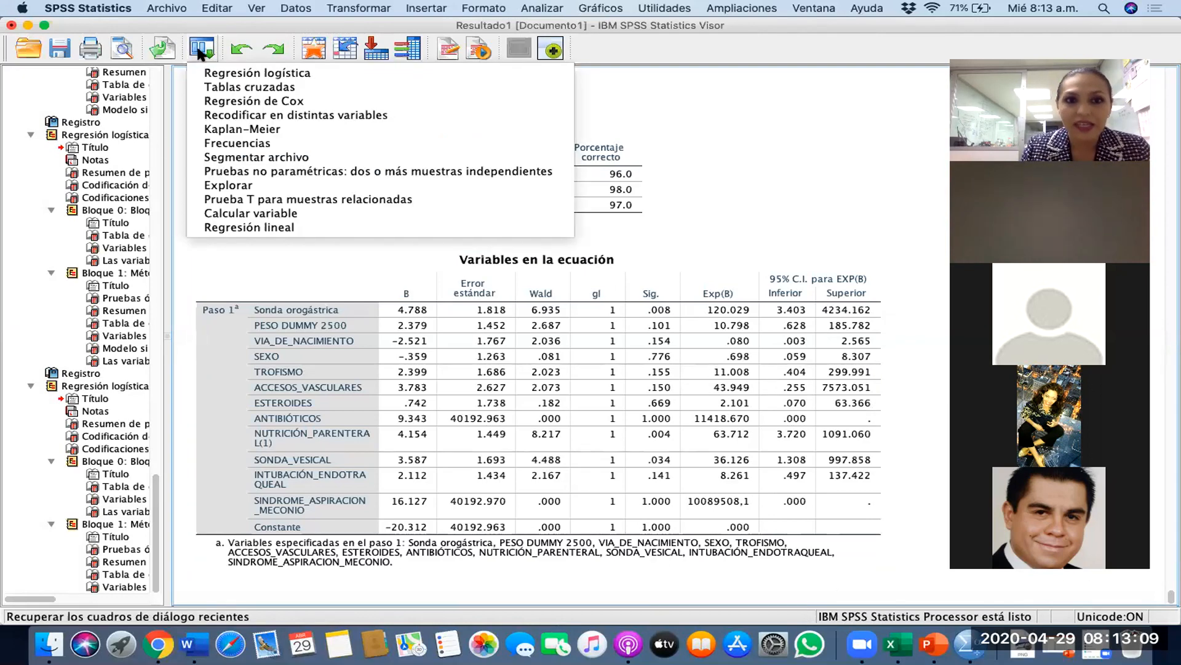
pyautogui.click(252, 75)
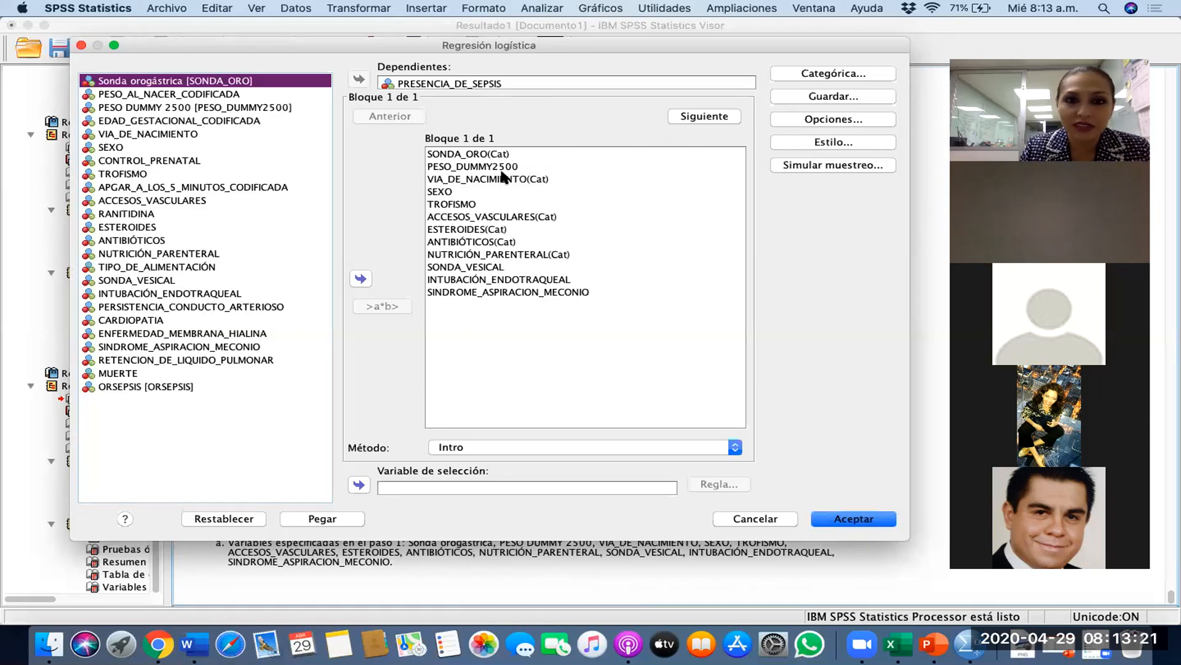
pyautogui.click(583, 293)
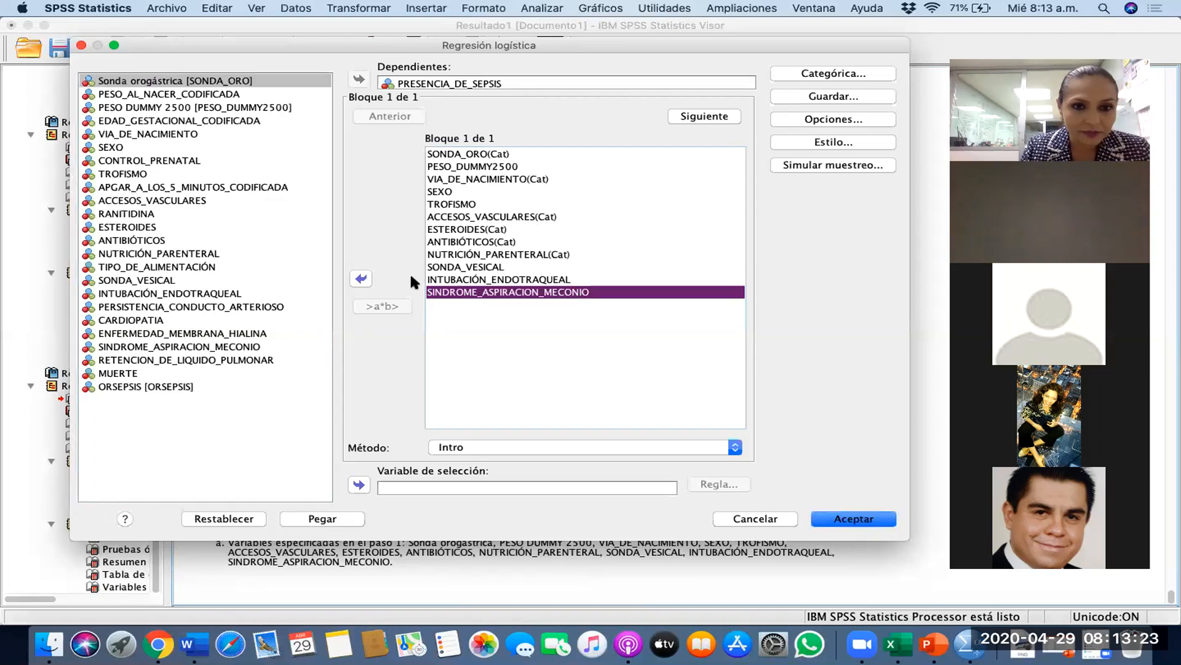
pyautogui.click(362, 279)
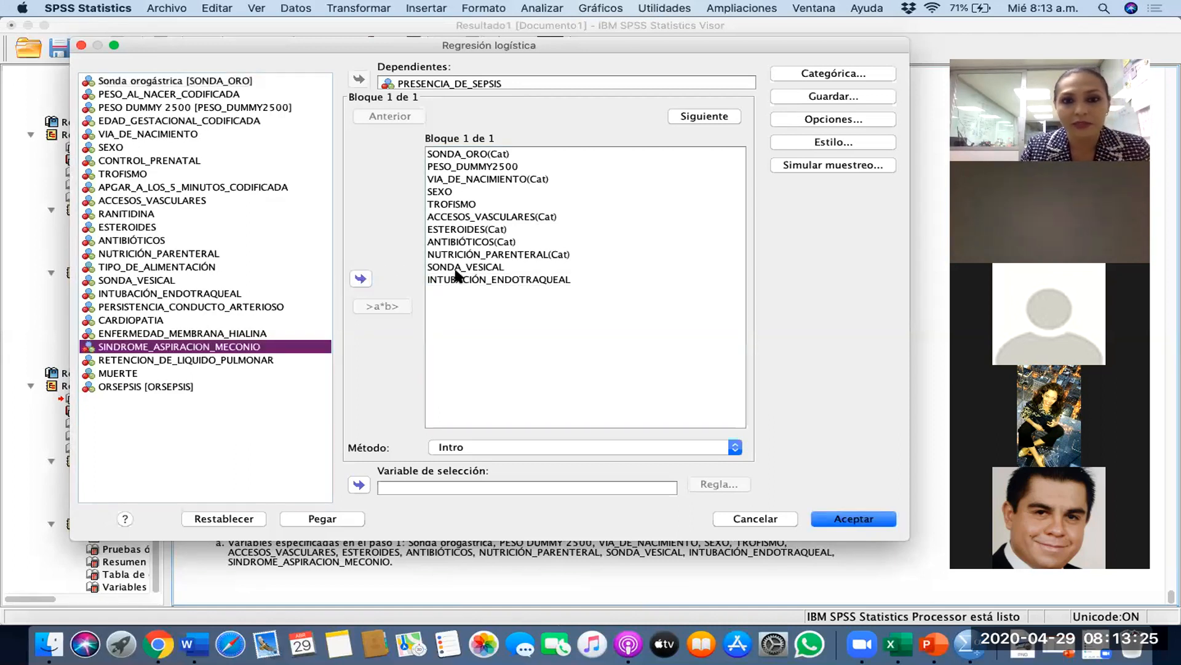
pyautogui.click(463, 267)
pyautogui.click(357, 280)
pyautogui.click(469, 254)
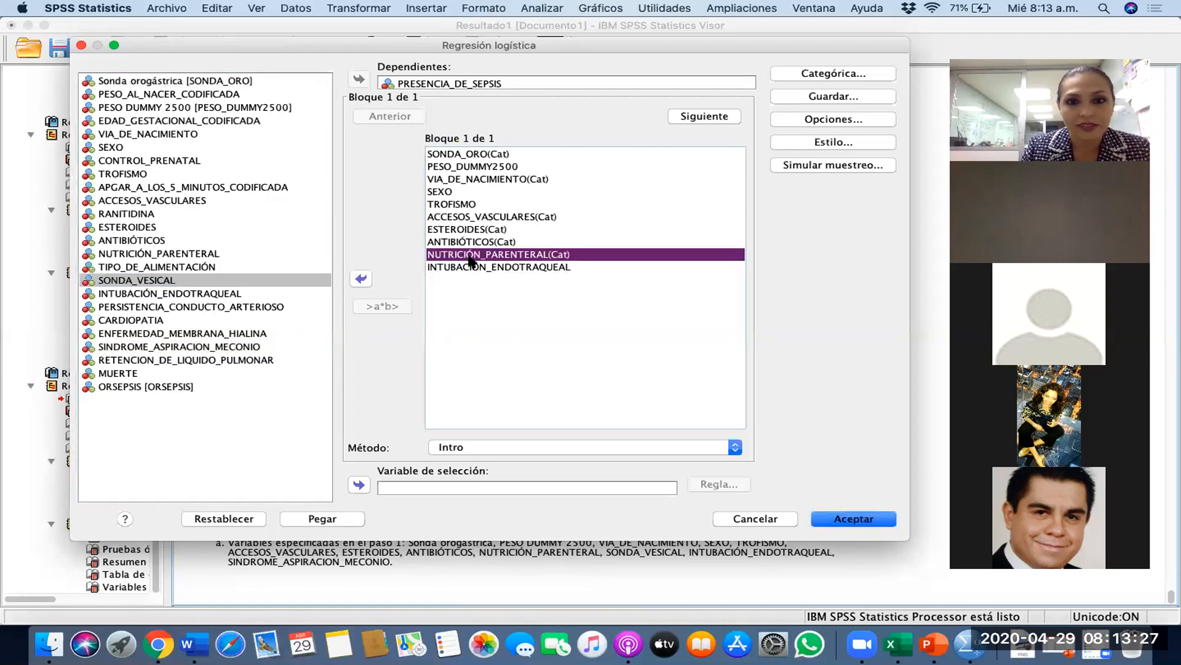
pyautogui.click(362, 279)
# - Remove ANTIBIÓTICOS, ESTEROIDES, TROFISMO, SEXO and VIA_DE_NACIMIENTO from the covariate block
pyautogui.click(472, 242)
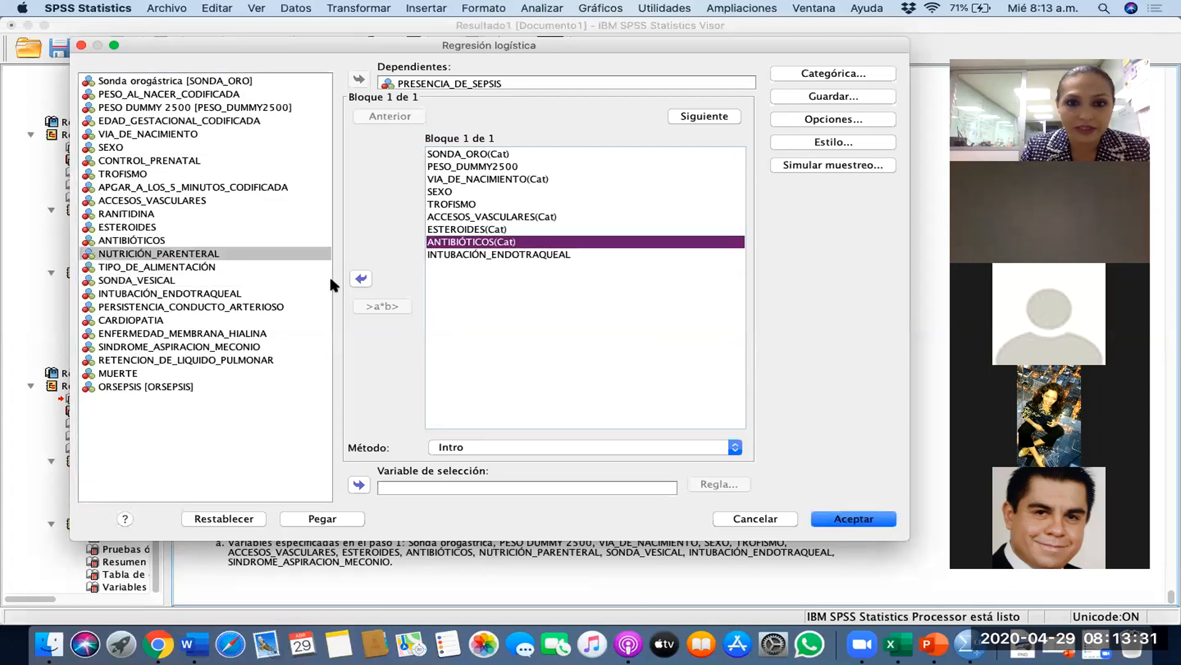
pyautogui.click(360, 279)
pyautogui.click(485, 234)
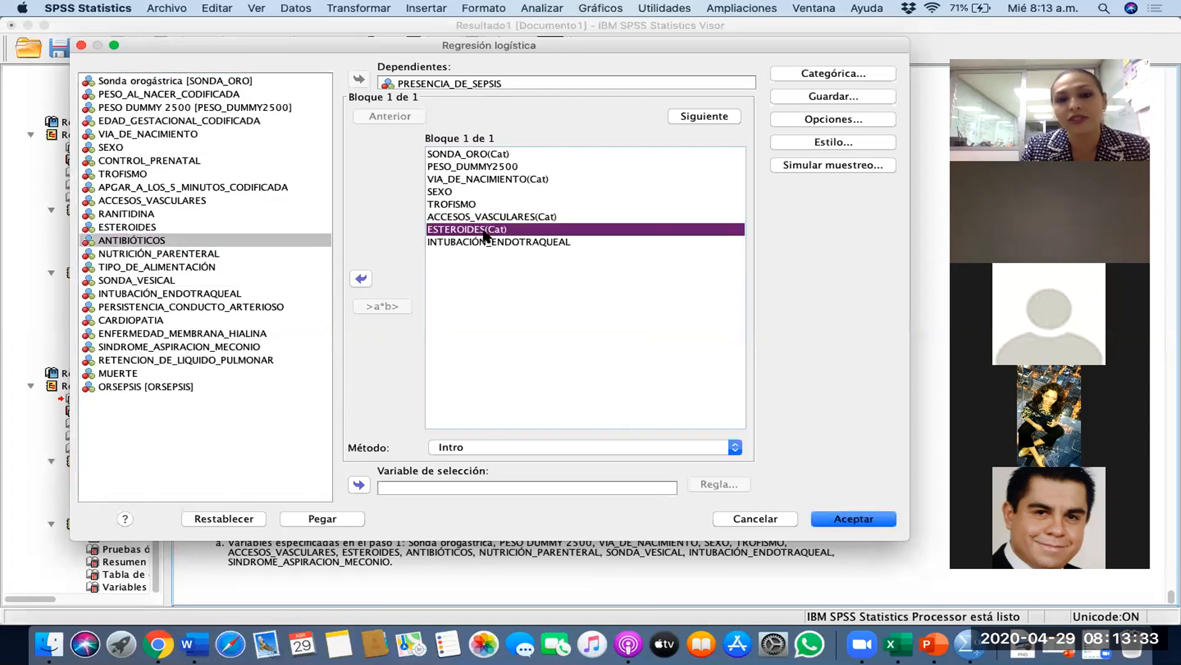
pyautogui.click(361, 279)
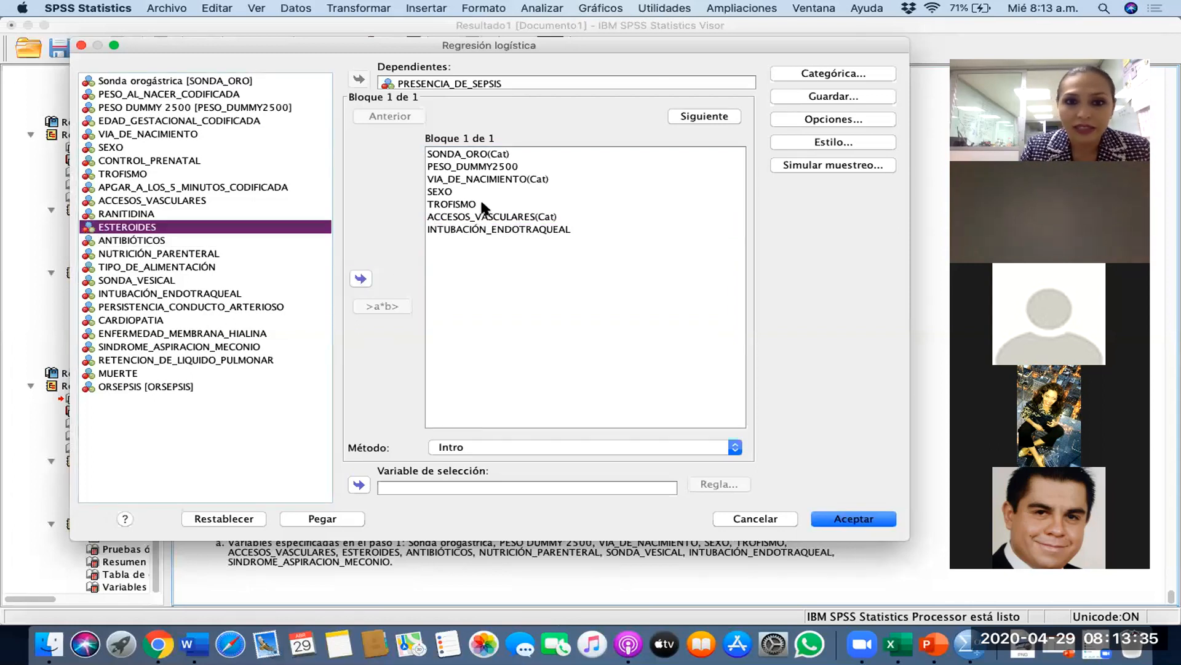
pyautogui.click(484, 205)
pyautogui.click(360, 279)
pyautogui.click(449, 193)
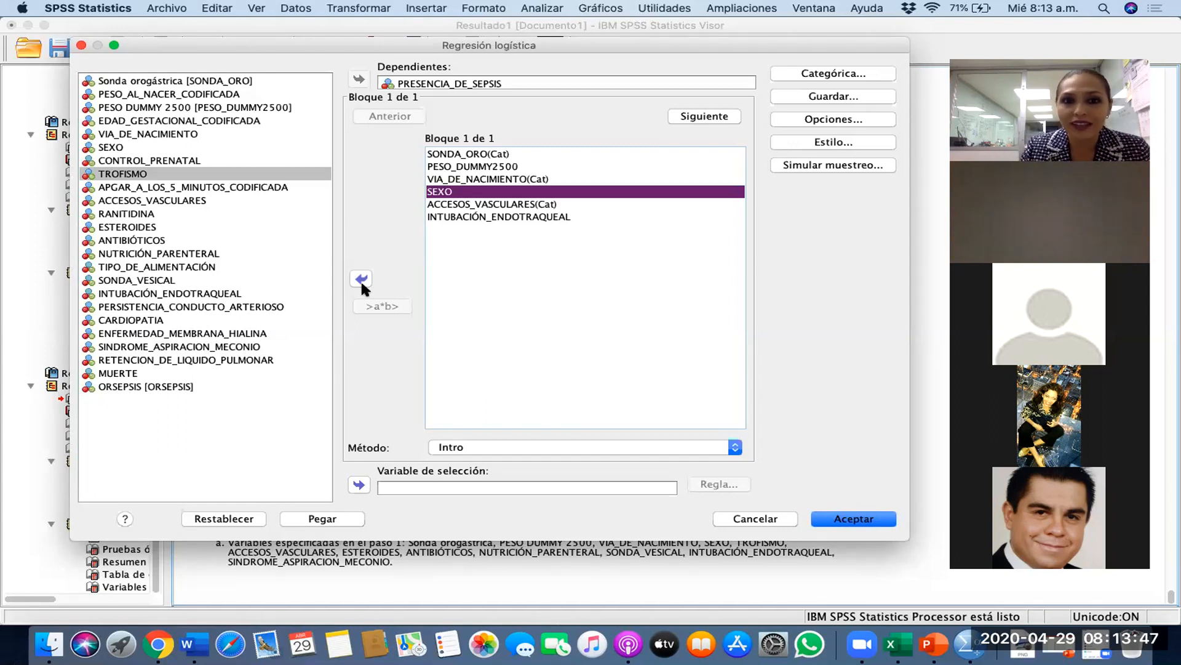
pyautogui.click(360, 280)
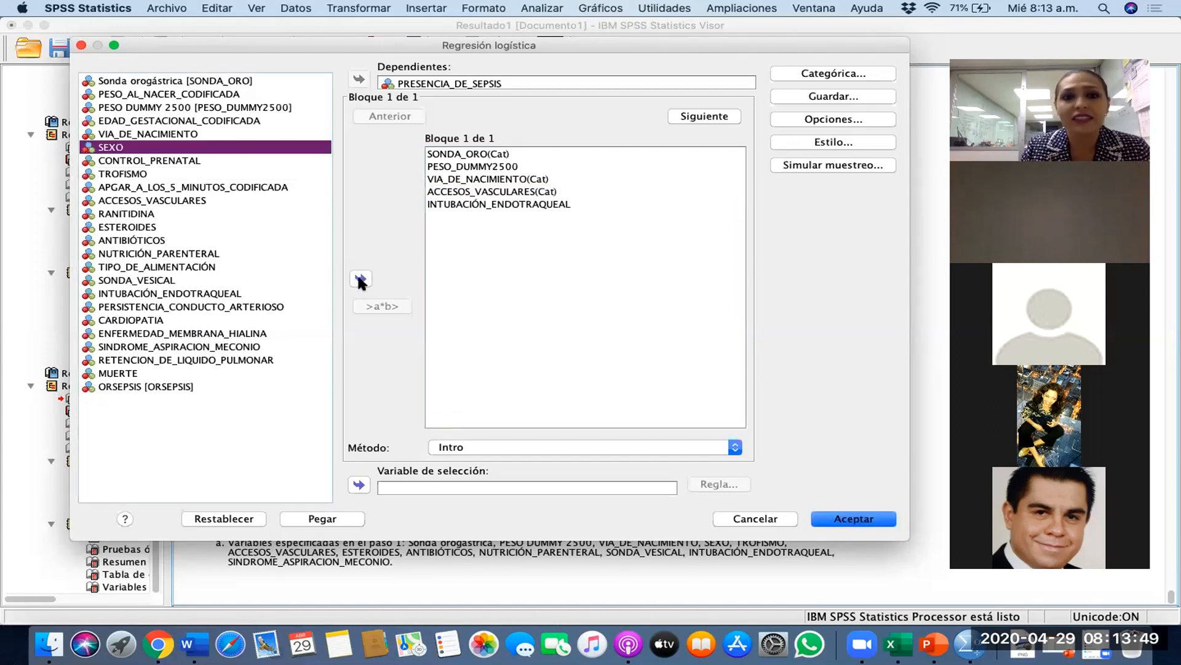
pyautogui.click(612, 179)
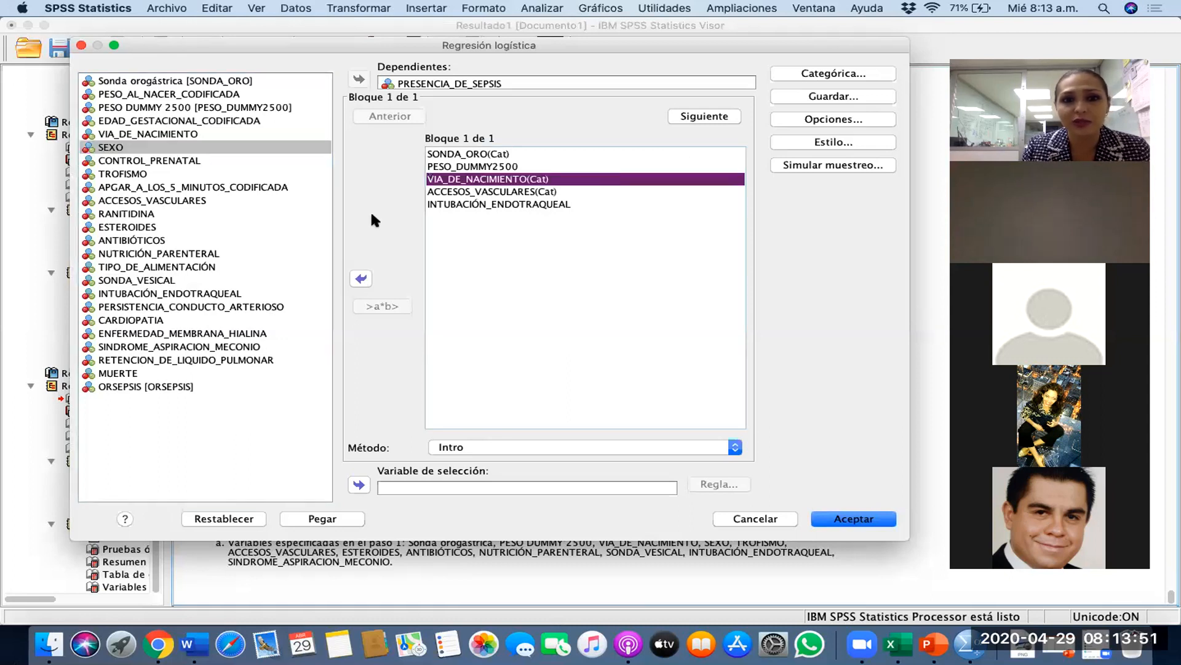
pyautogui.click(364, 278)
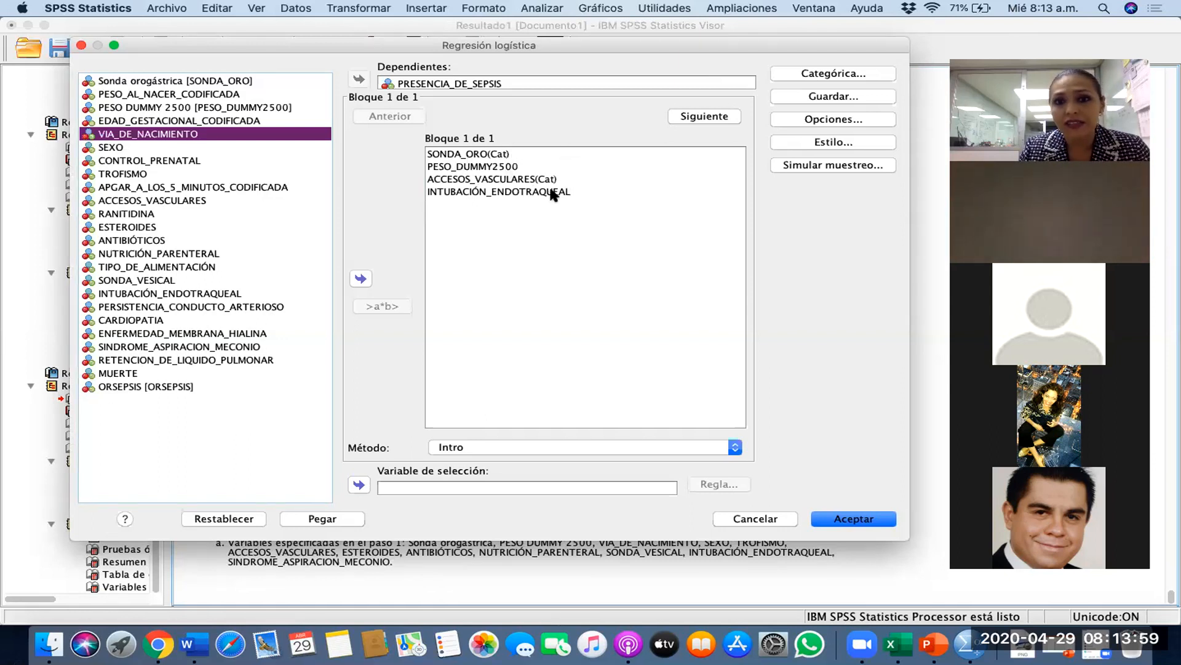
# - Define SONDA_ORO, PESO_DUMMY2500, ACCESOS_VASCULARES and INTUBACIÓN_ENDOTRAQUEAL as categorical covariates
pyautogui.click(836, 74)
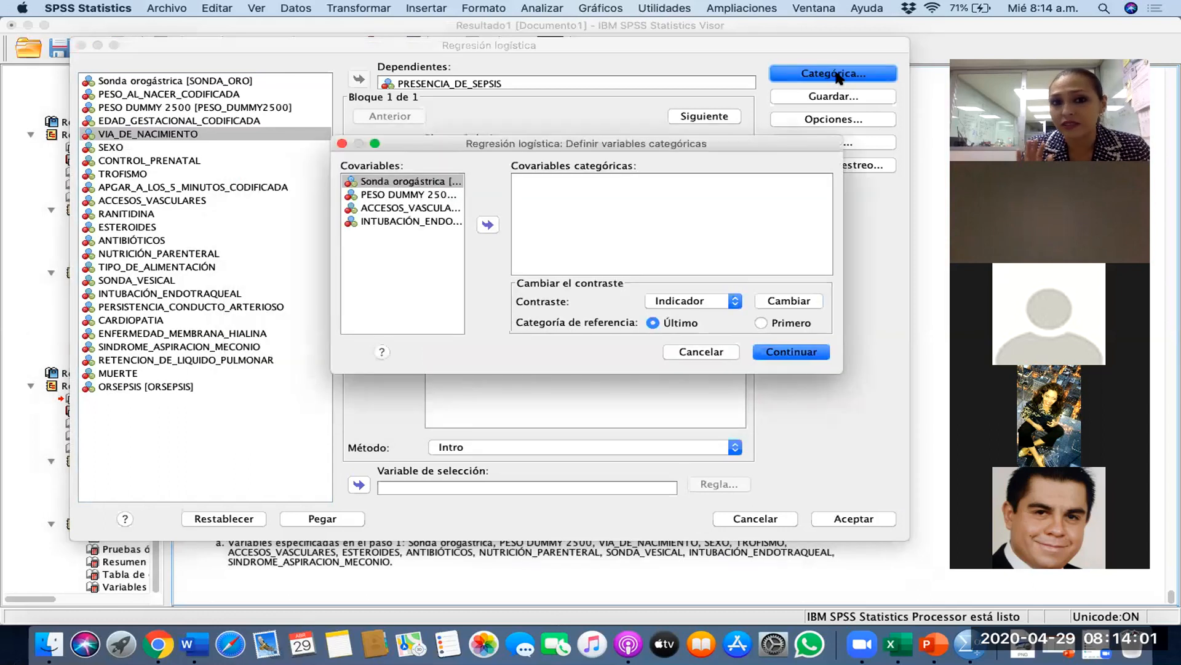
pyautogui.click(487, 224)
pyautogui.click(409, 194)
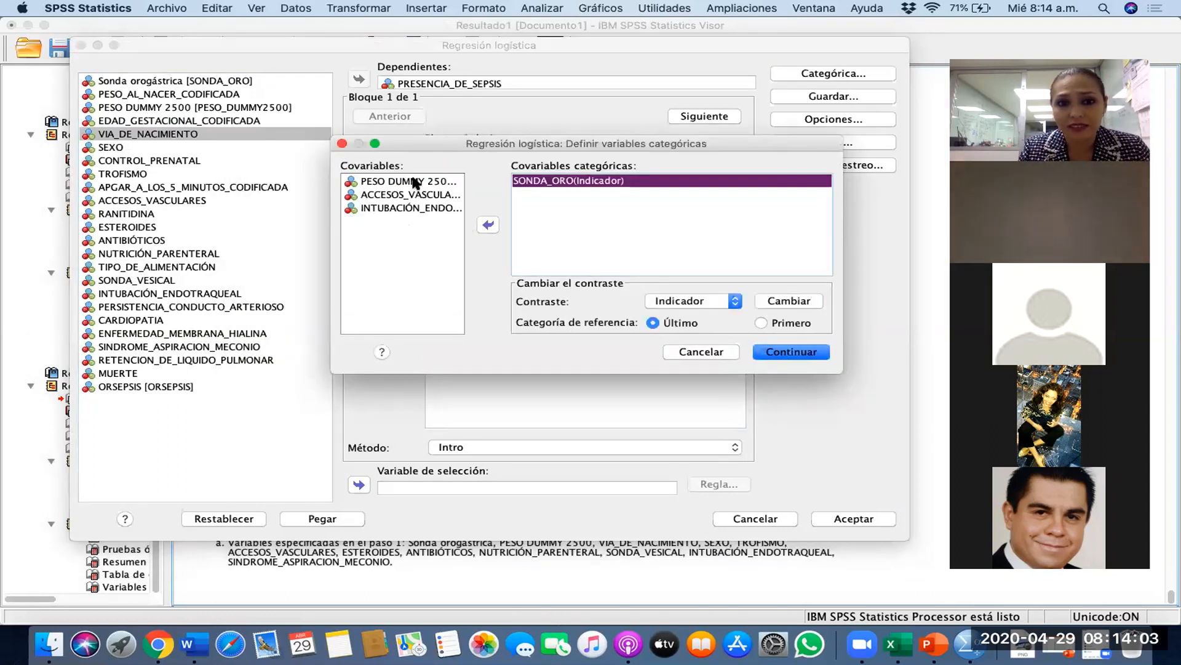
pyautogui.click(488, 225)
pyautogui.click(424, 181)
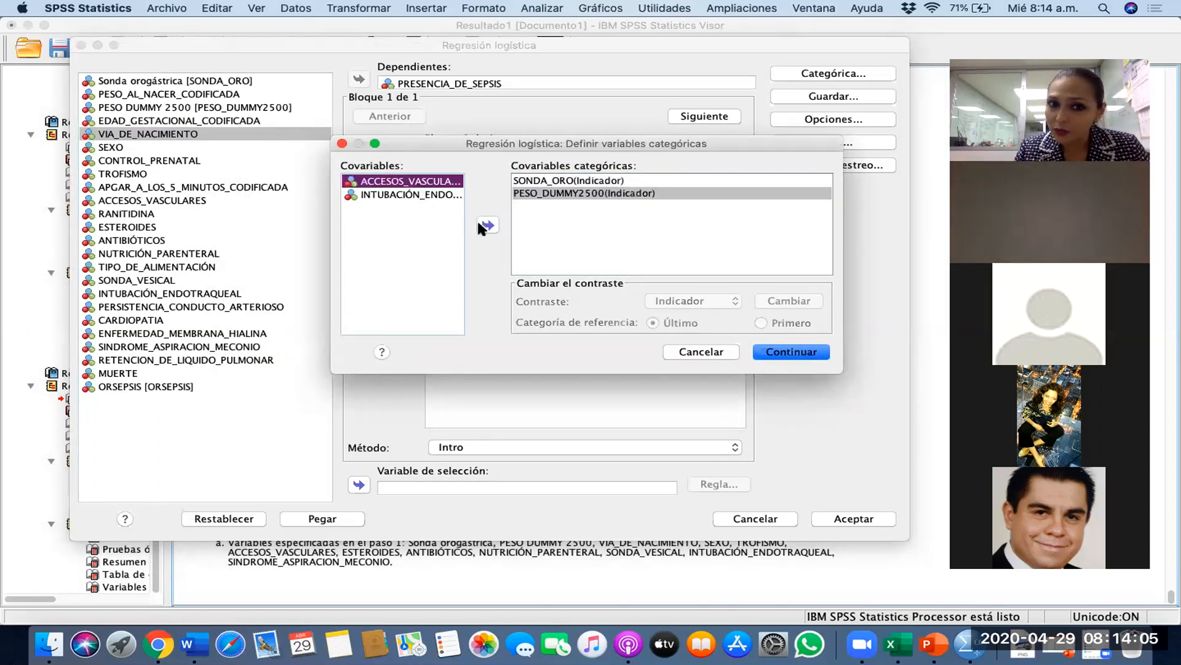
pyautogui.click(488, 225)
pyautogui.click(429, 182)
pyautogui.click(487, 225)
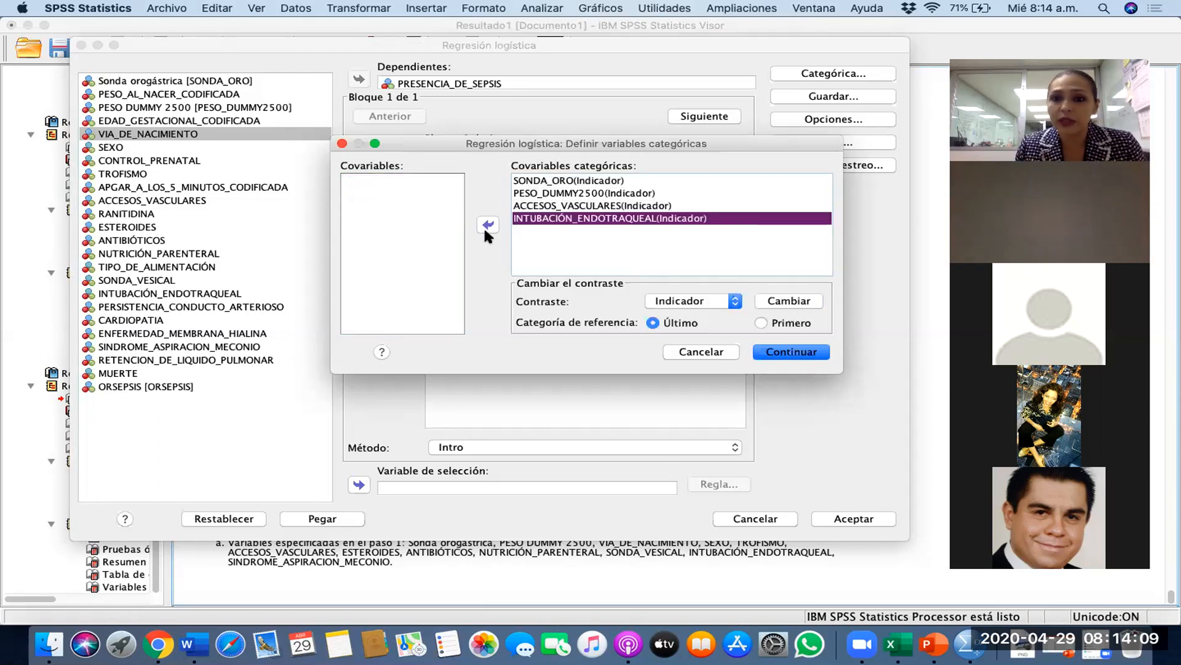
# - Set the reference category to Primero for SONDA_ORO and PESO_DUMMY2500, checking the value labels of PESO_DUMMY2500
pyautogui.click(592, 181)
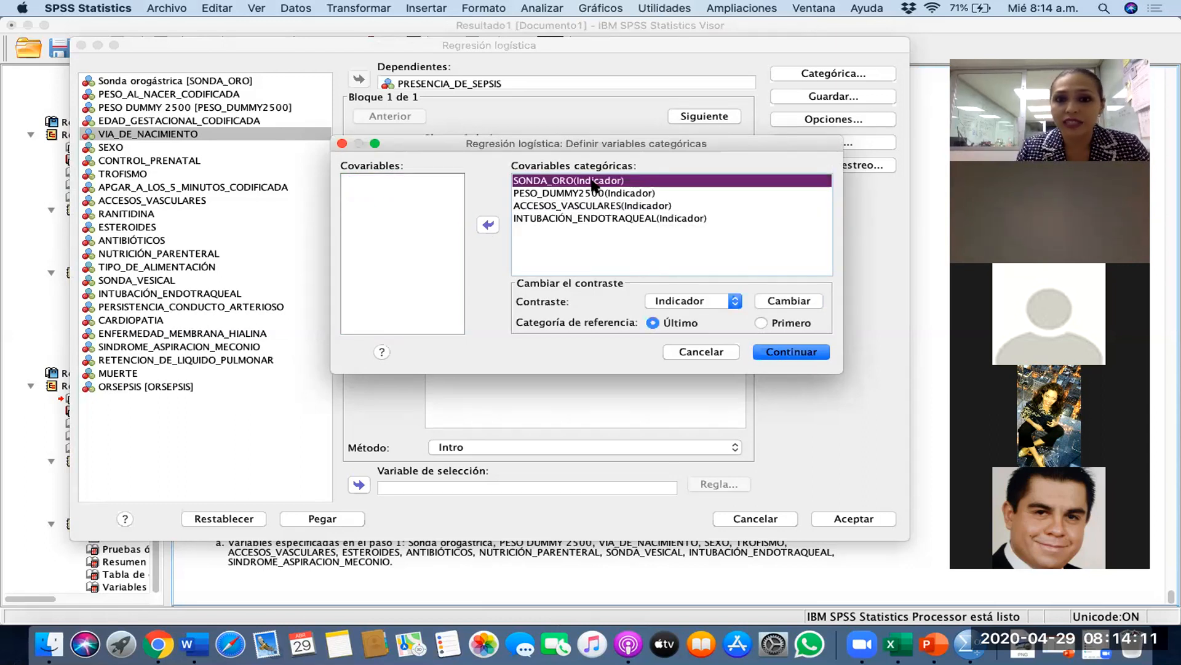
pyautogui.click(761, 322)
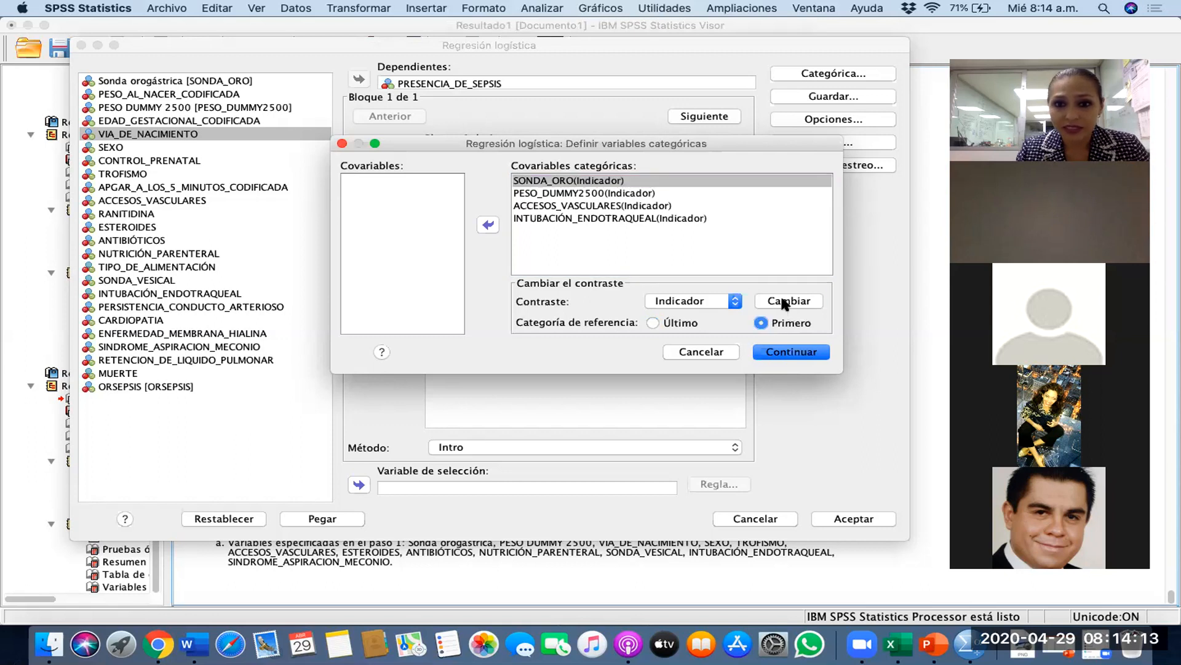
pyautogui.click(783, 303)
pyautogui.click(673, 192)
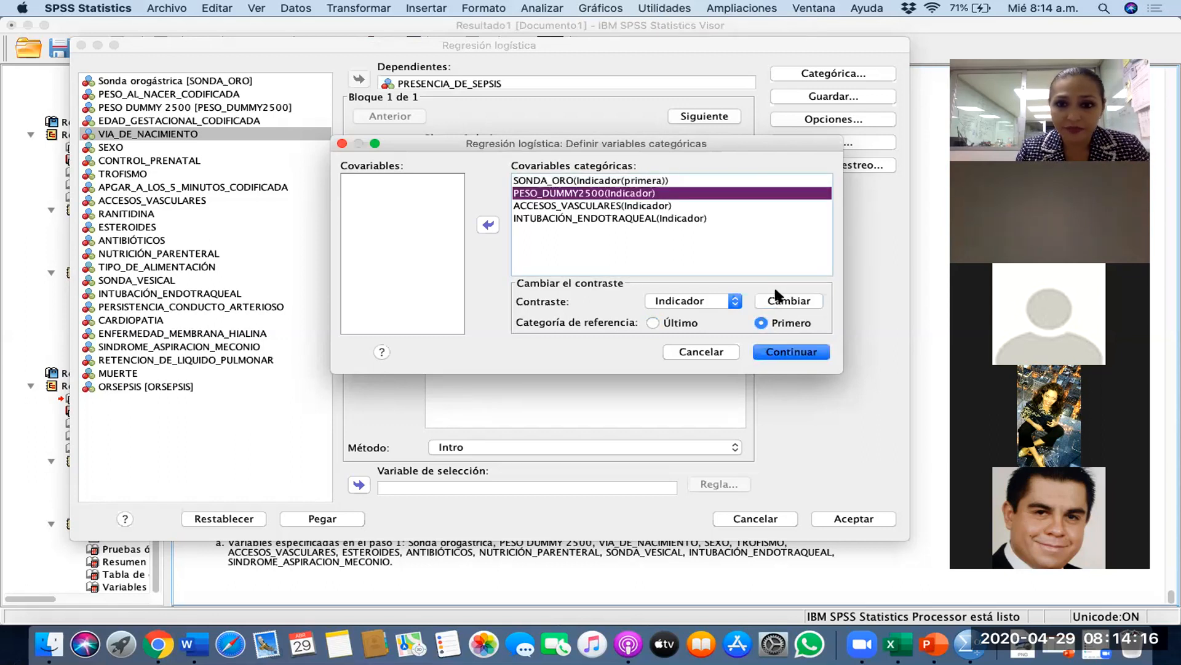
pyautogui.rightClick(642, 195)
pyautogui.click(665, 211)
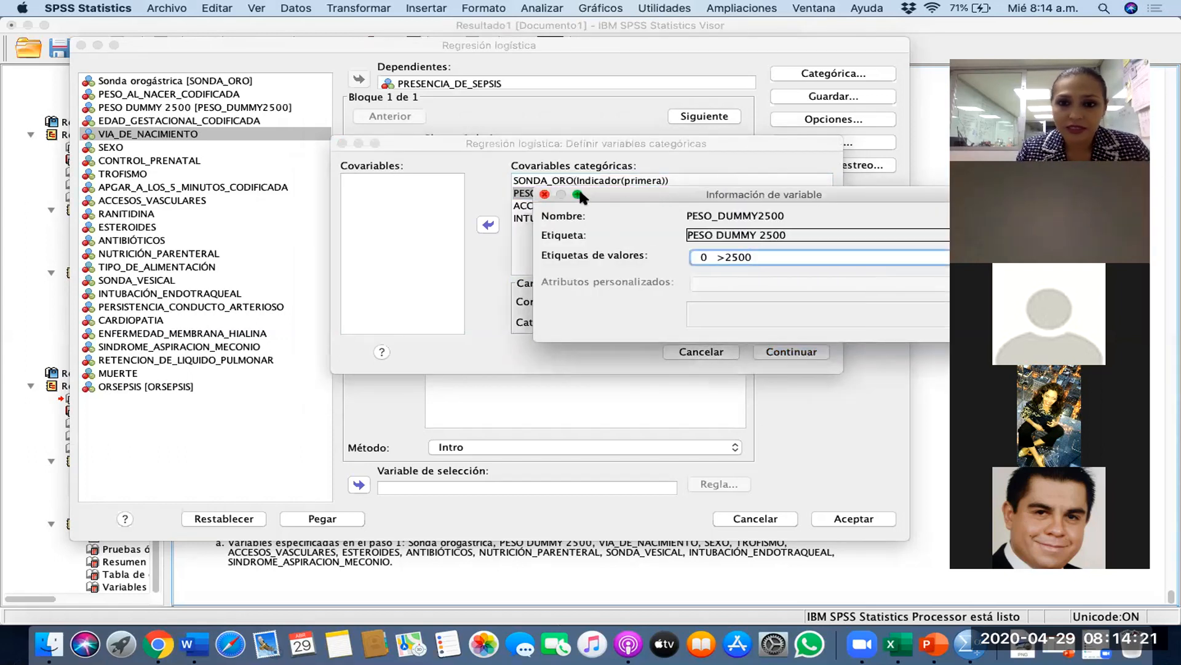
pyautogui.click(545, 195)
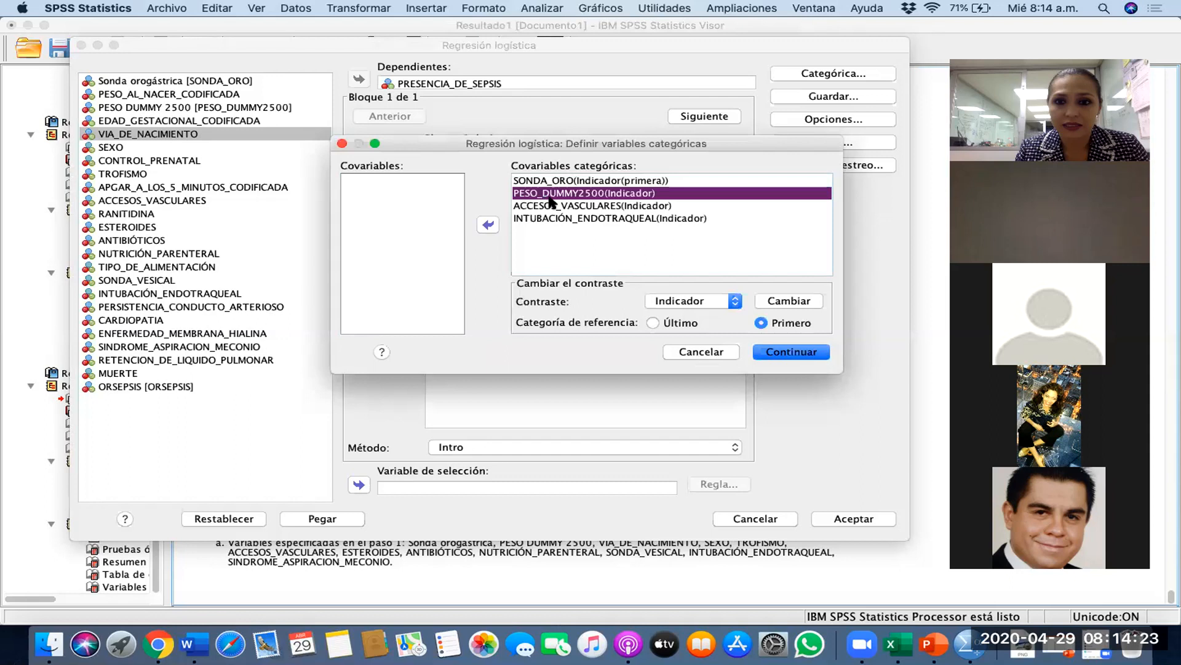
pyautogui.click(789, 301)
# - Apply the Primero reference category to ACCESOS_VASCULARES and INTUBACIÓN_ENDOTRAQUEAL and run the Intro regression
pyautogui.click(716, 206)
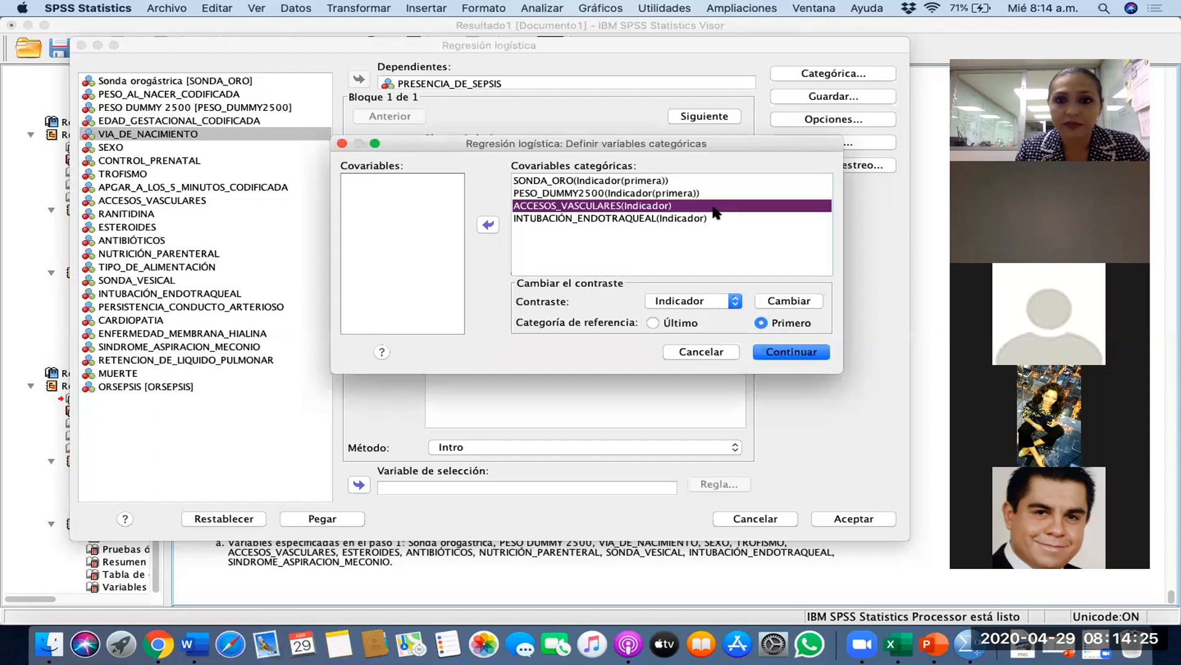
pyautogui.click(774, 303)
pyautogui.click(693, 219)
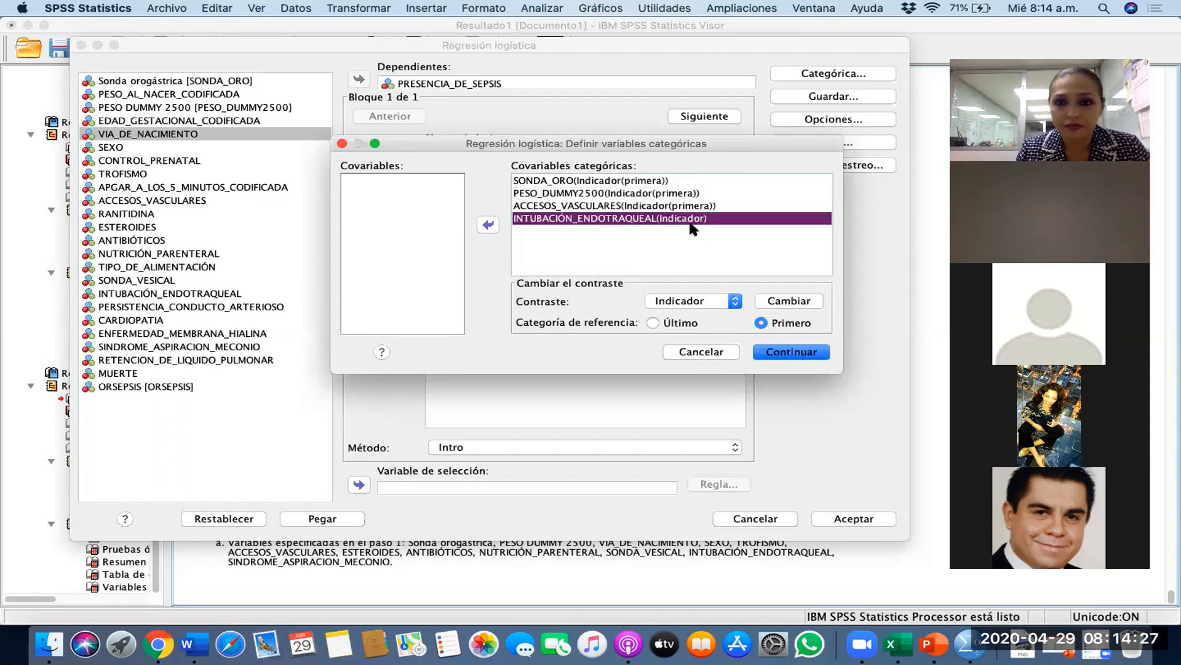
pyautogui.click(787, 301)
pyautogui.click(792, 352)
pyautogui.click(853, 519)
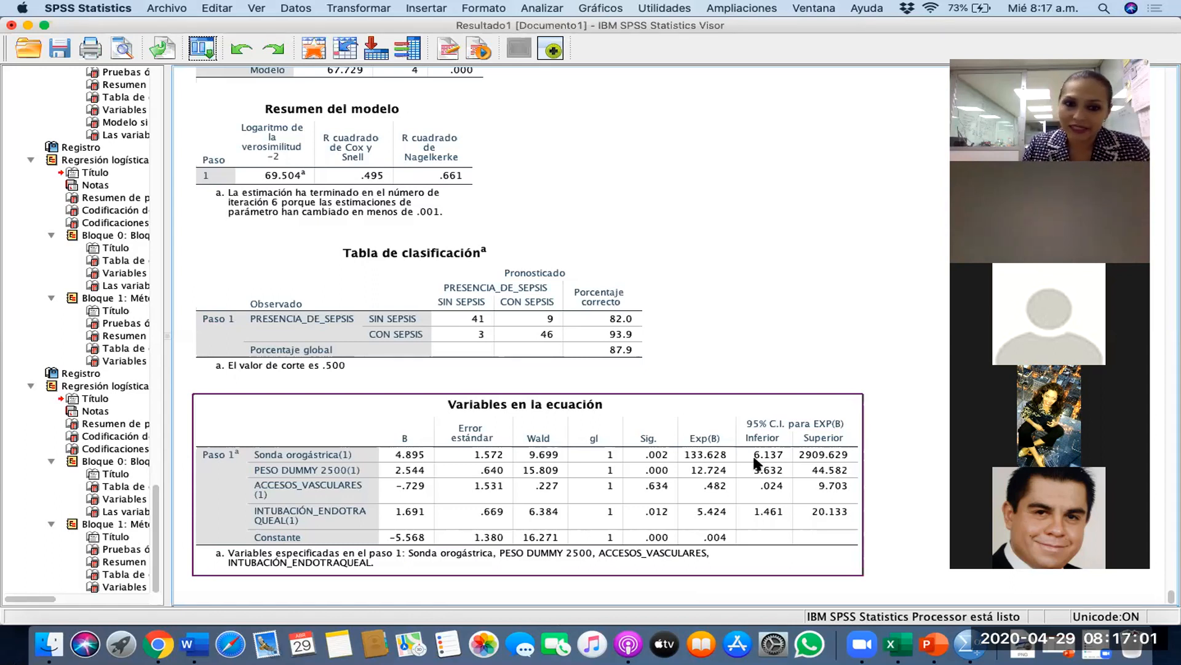
# - Reopen the logistic regression setup and replace SONDA_ORO with NUTRICIÓN_PARENTERAL in the covariate block
pyautogui.click(386, 281)
pyautogui.click(303, 101)
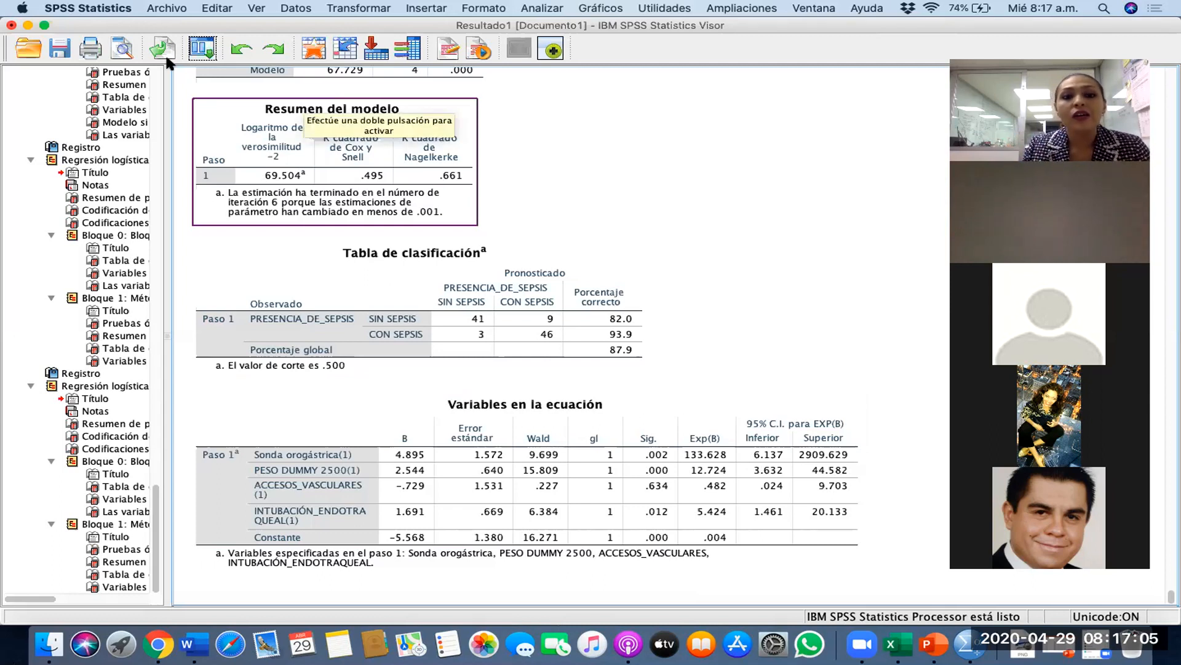
pyautogui.click(202, 48)
pyautogui.click(263, 77)
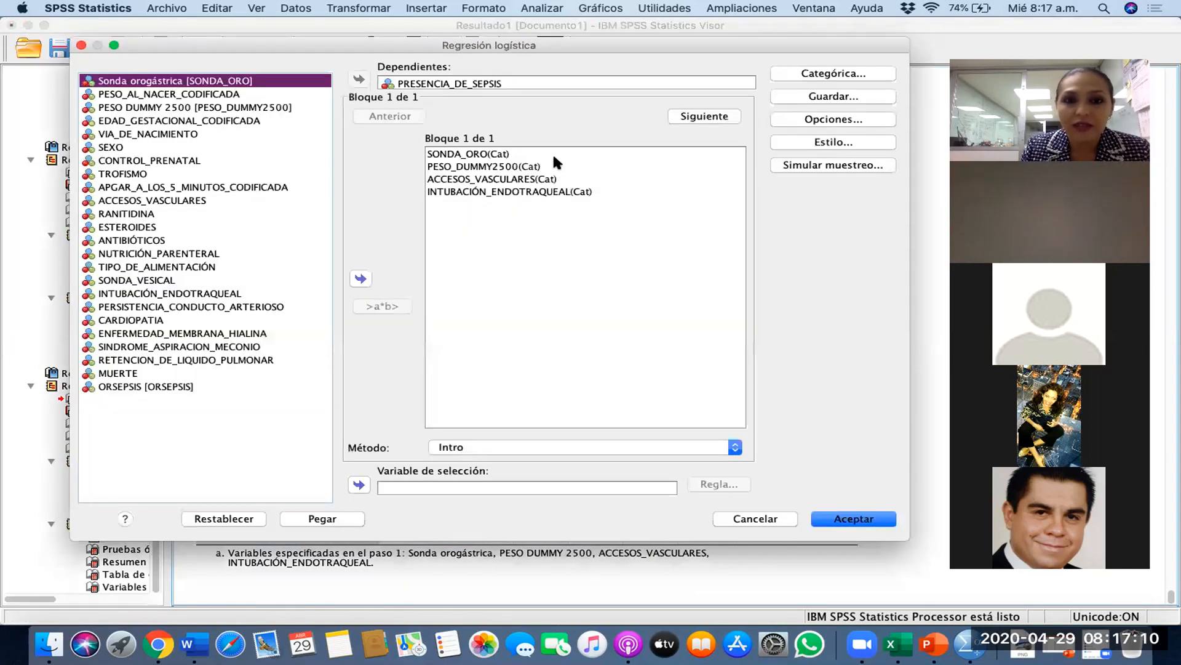
pyautogui.click(553, 153)
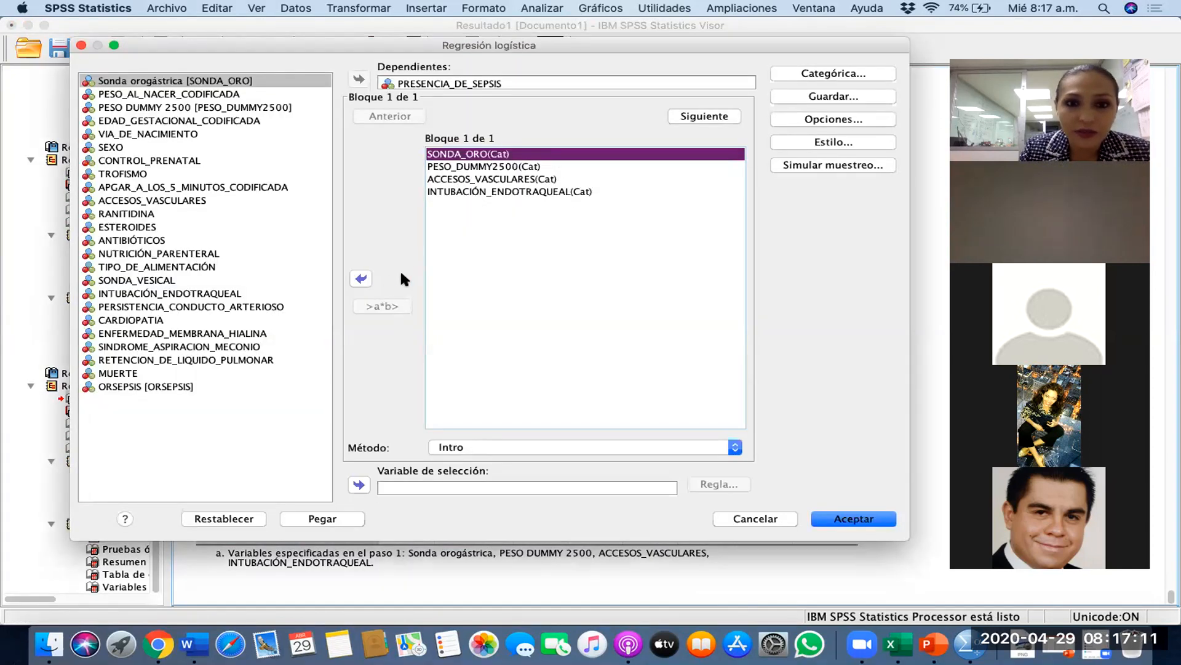
pyautogui.click(362, 278)
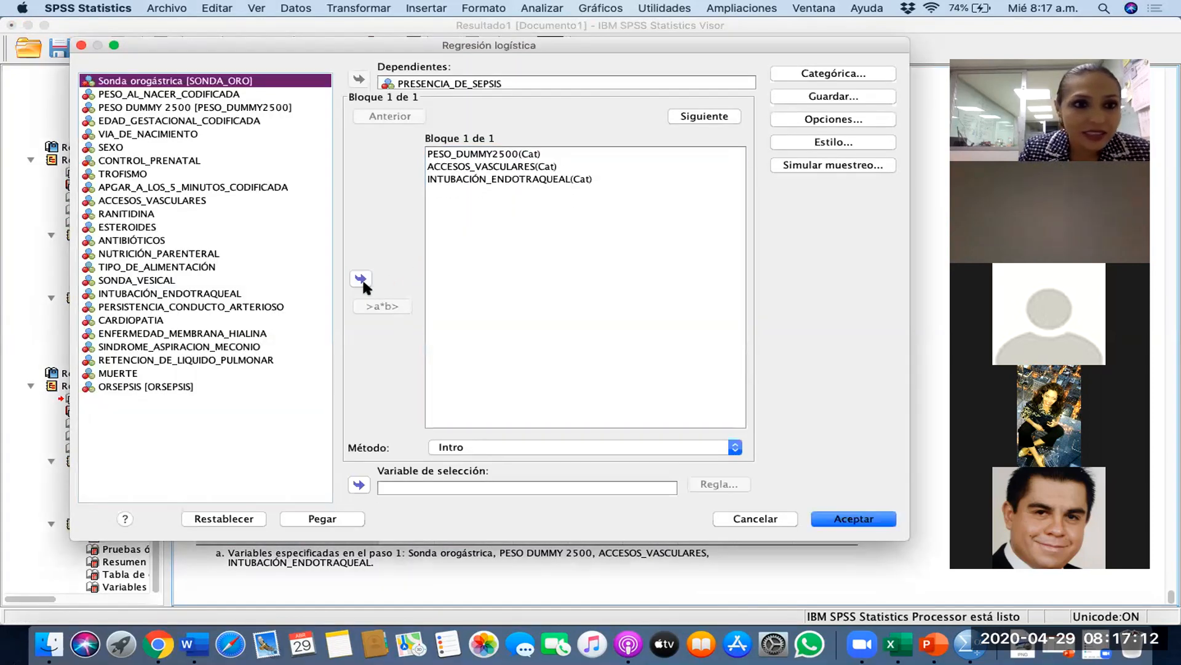
pyautogui.click(138, 253)
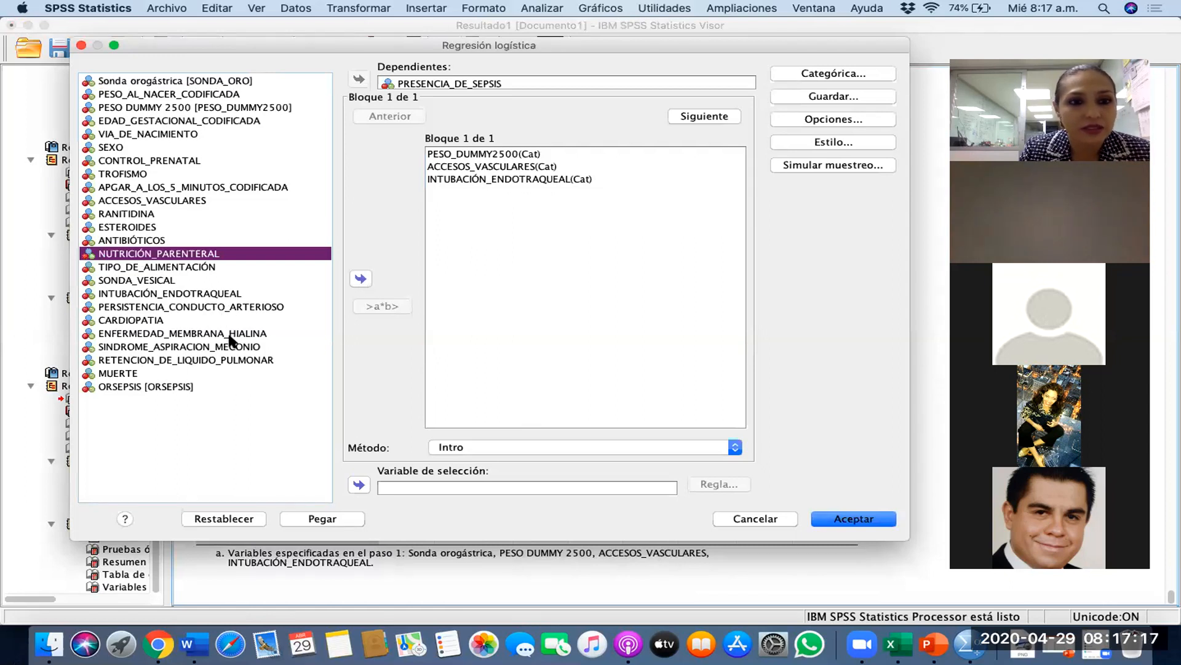
pyautogui.click(363, 277)
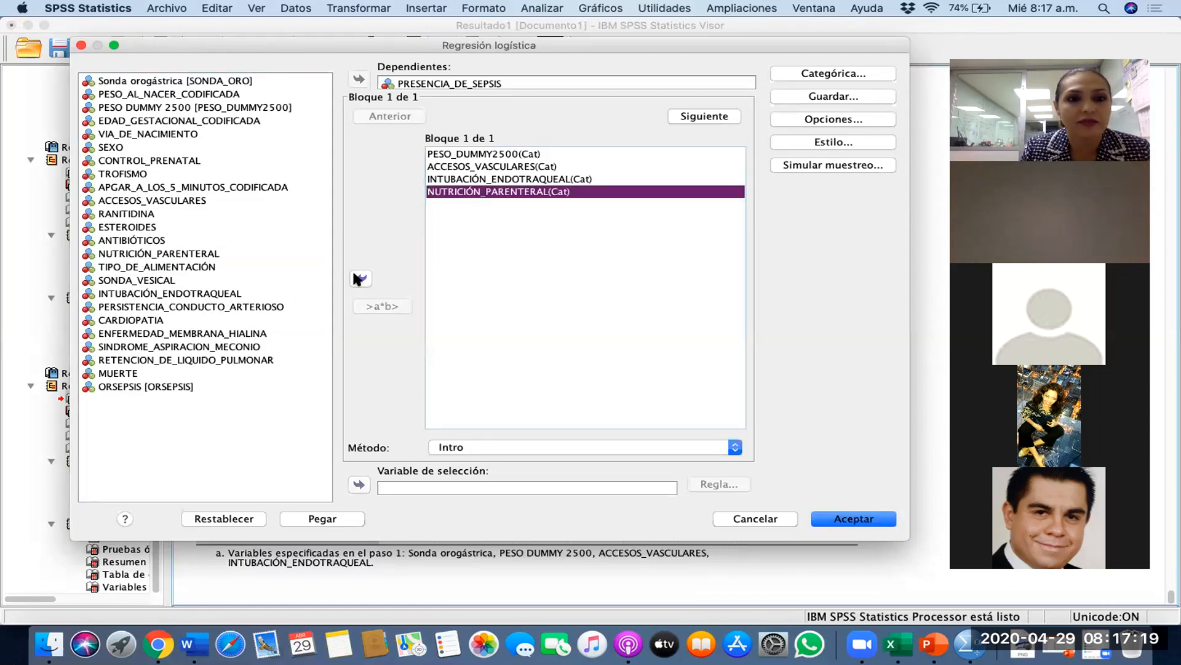
# - Set the reference category of NUTRICIÓN_PARENTERAL to Primero, run the Intro regression and inspect the Variables en la ecuación table
pyautogui.click(864, 69)
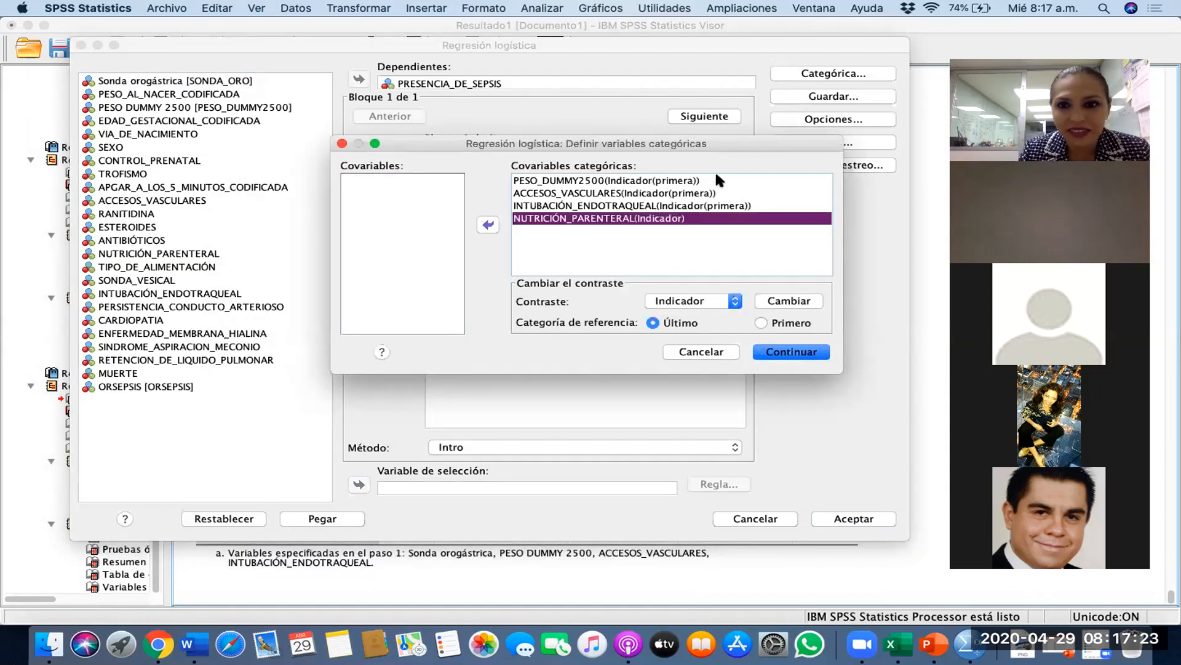
pyautogui.rightClick(709, 220)
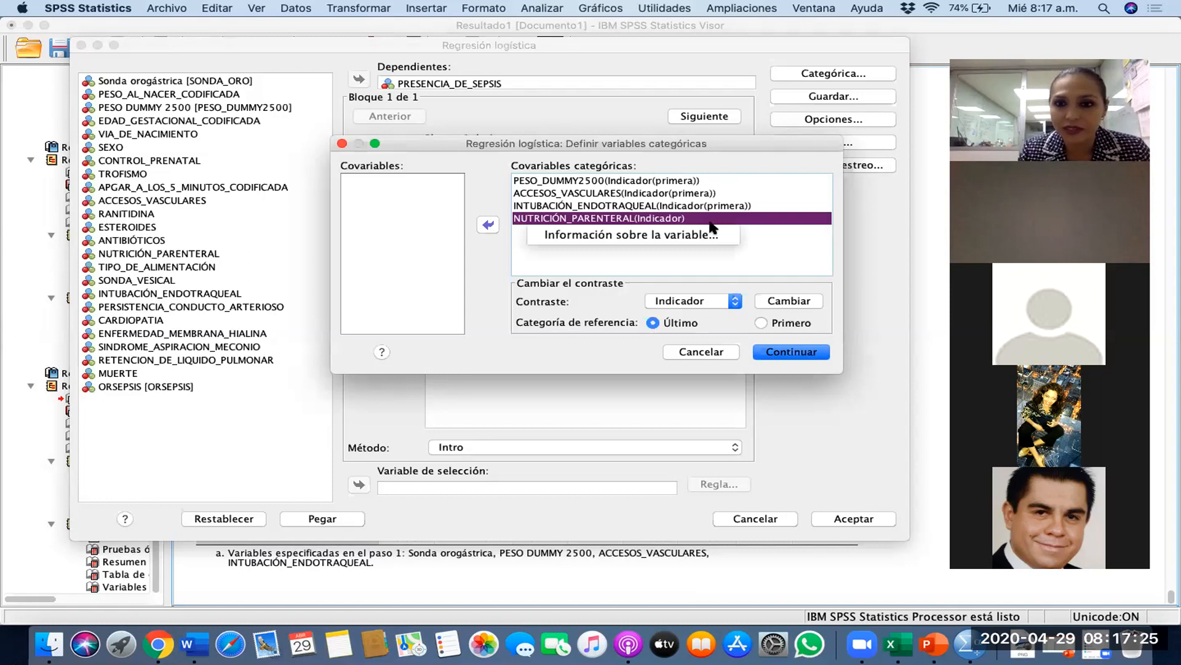
pyautogui.click(780, 322)
pyautogui.click(788, 301)
pyautogui.click(791, 352)
pyautogui.click(861, 520)
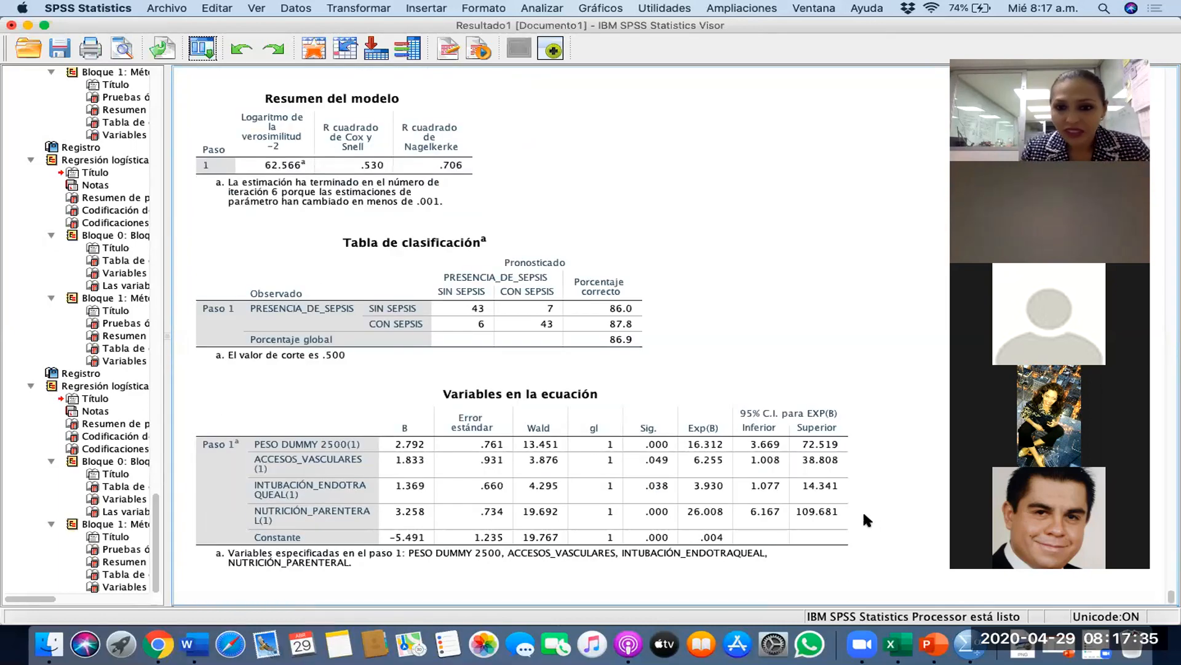
pyautogui.click(633, 505)
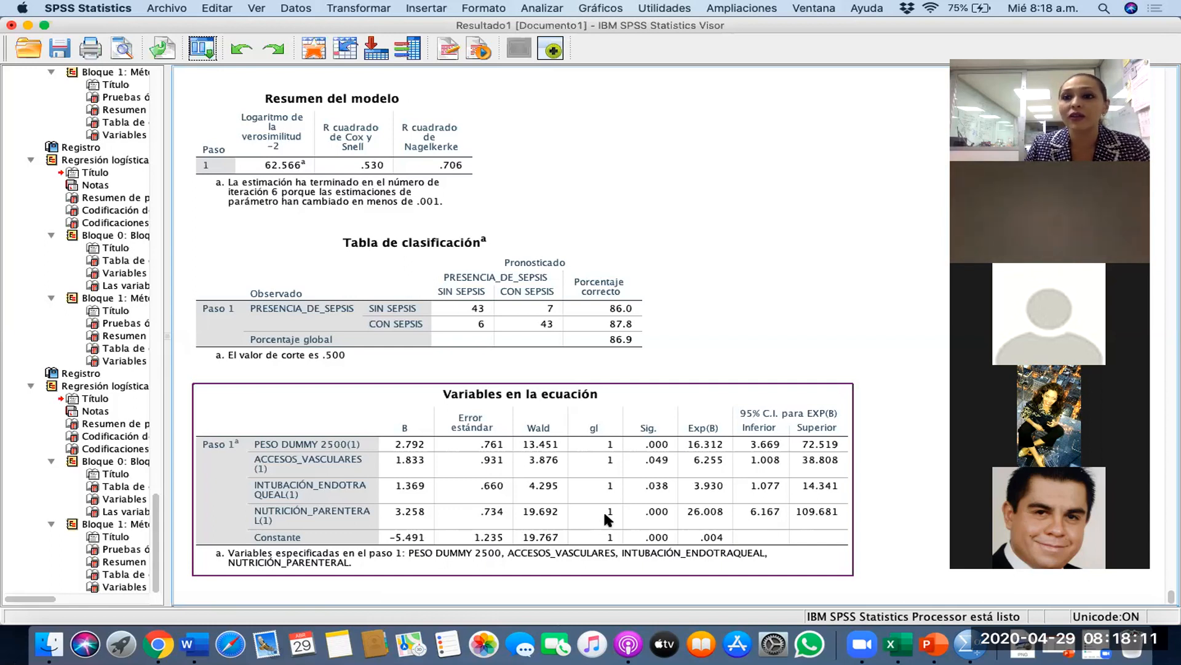
pyautogui.click(580, 189)
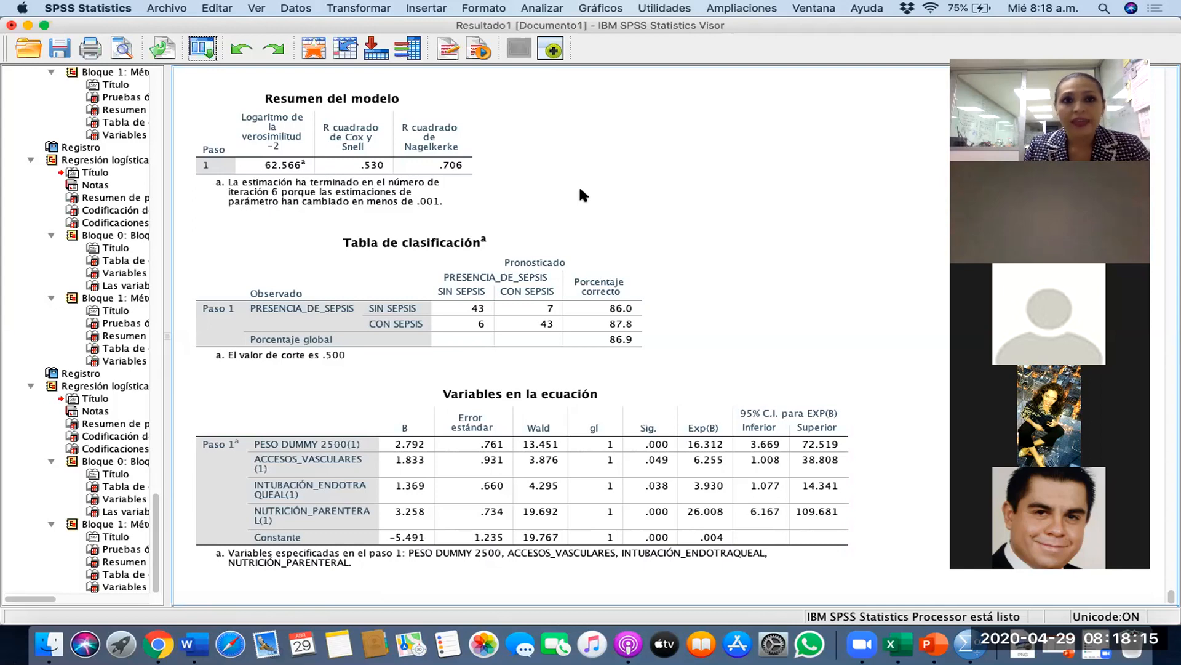
# - Switch to the PowerPoint presentation CALCULO DE OR LUPTA and examine the odds ratios in the hospital sepsis risk factor table
pyautogui.click(28, 25)
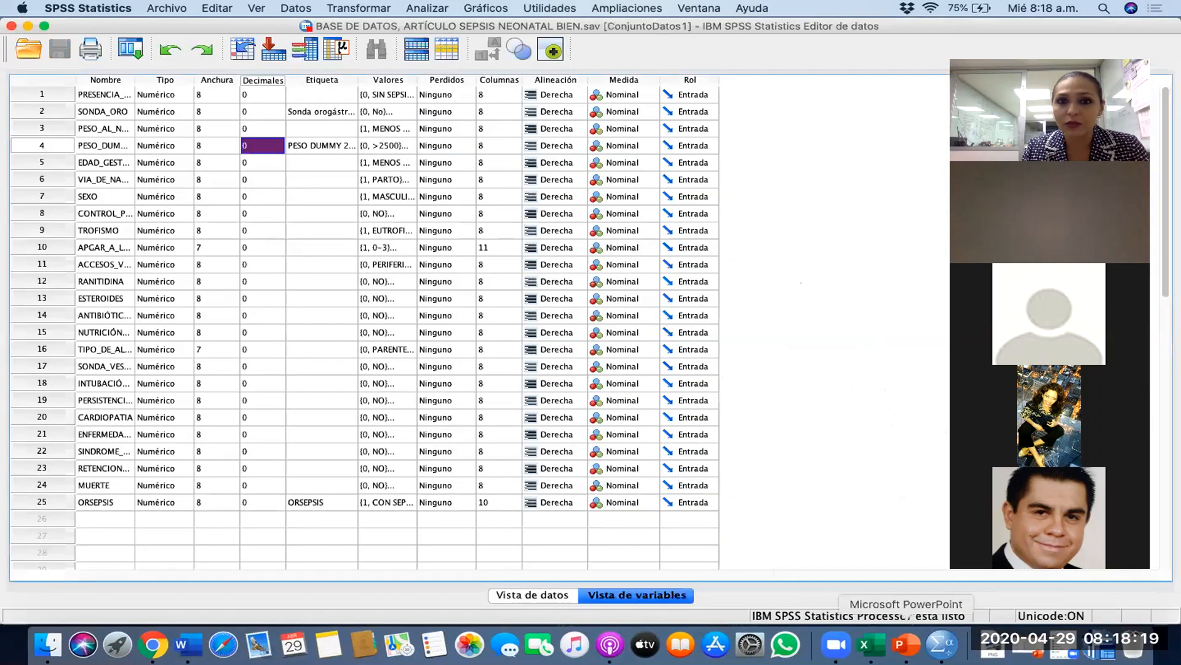
pyautogui.click(903, 644)
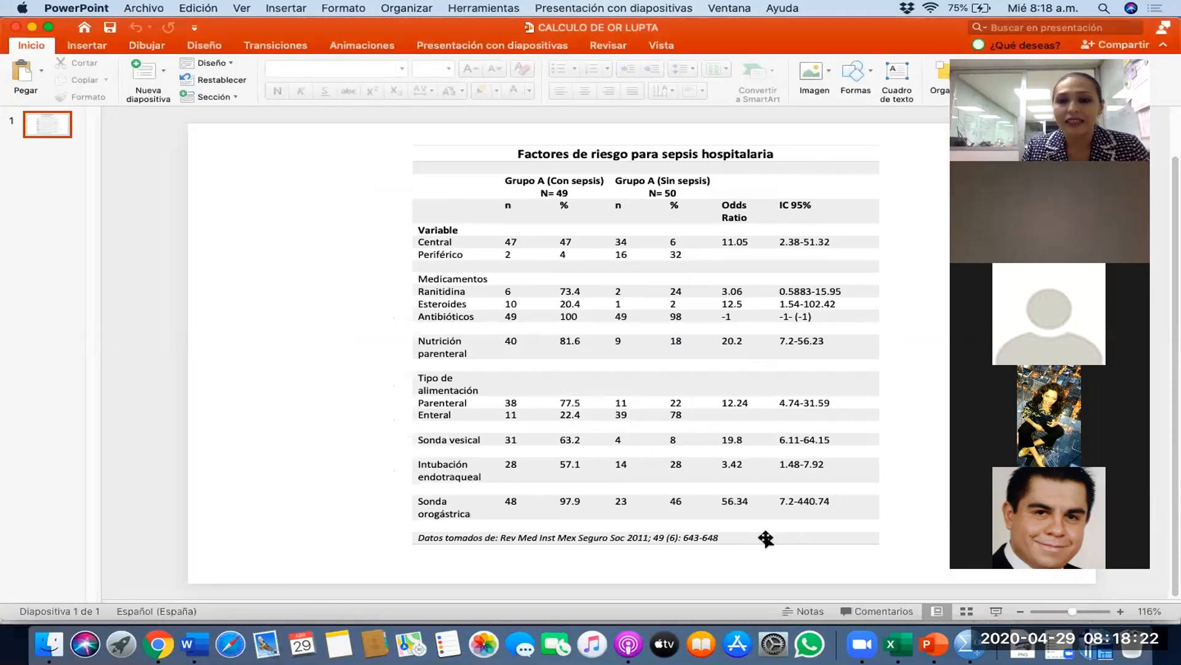
pyautogui.rightClick(997, 612)
pyautogui.click(730, 230)
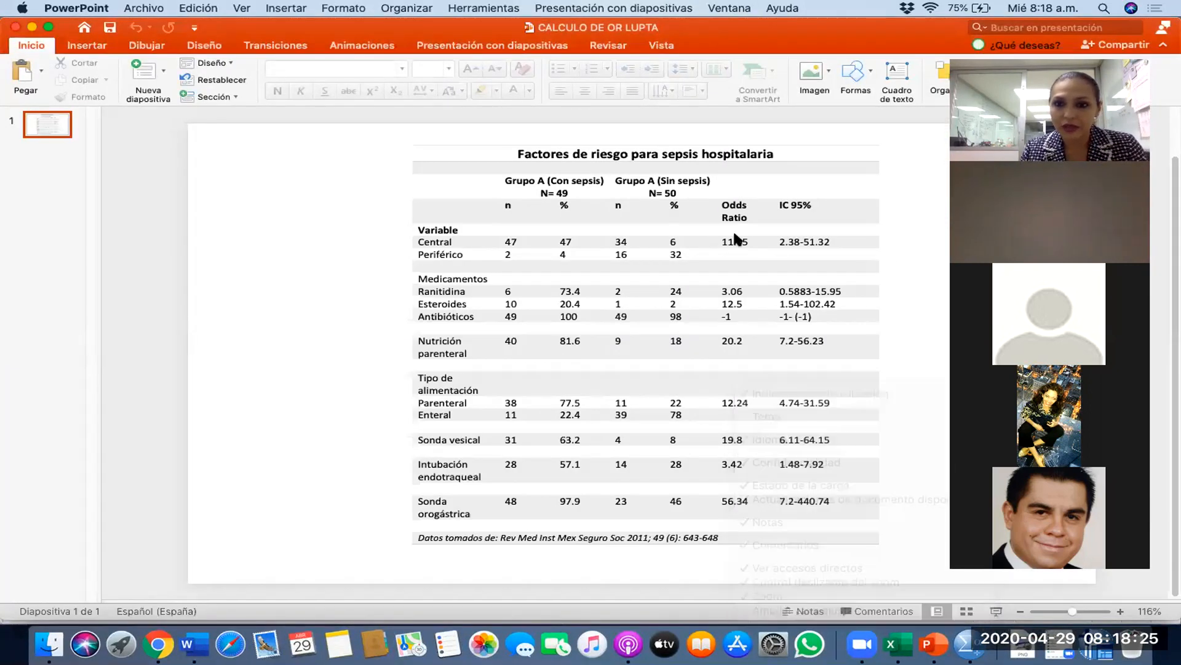